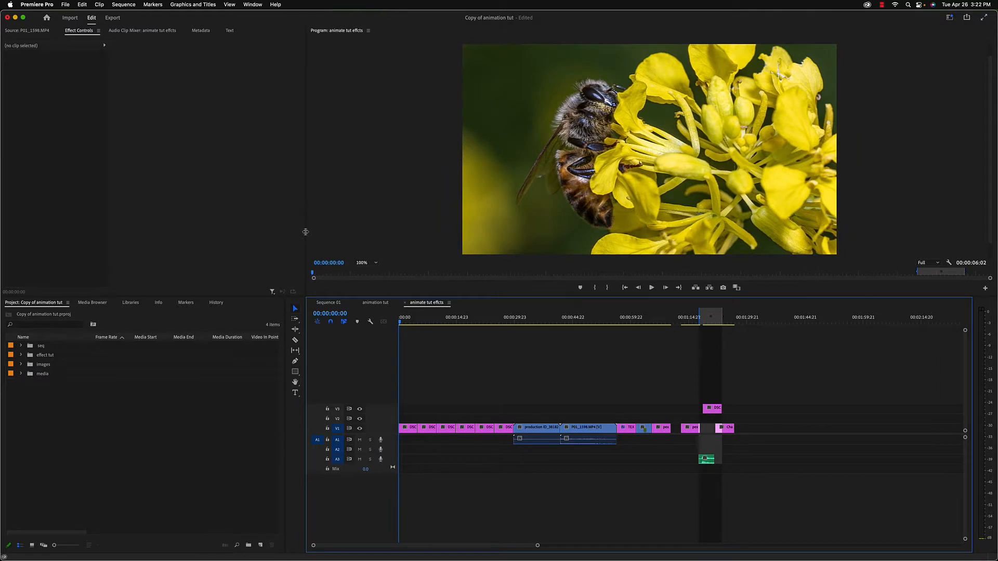
Switch to the Effects workspace and browse the Video Effects categories, looking inside Adjust.
{"action": "left_click_drag", "start_coordinate": [307, 232], "coordinate": [306, 232]}
{"action": "left_click", "coordinate": [950, 17]}
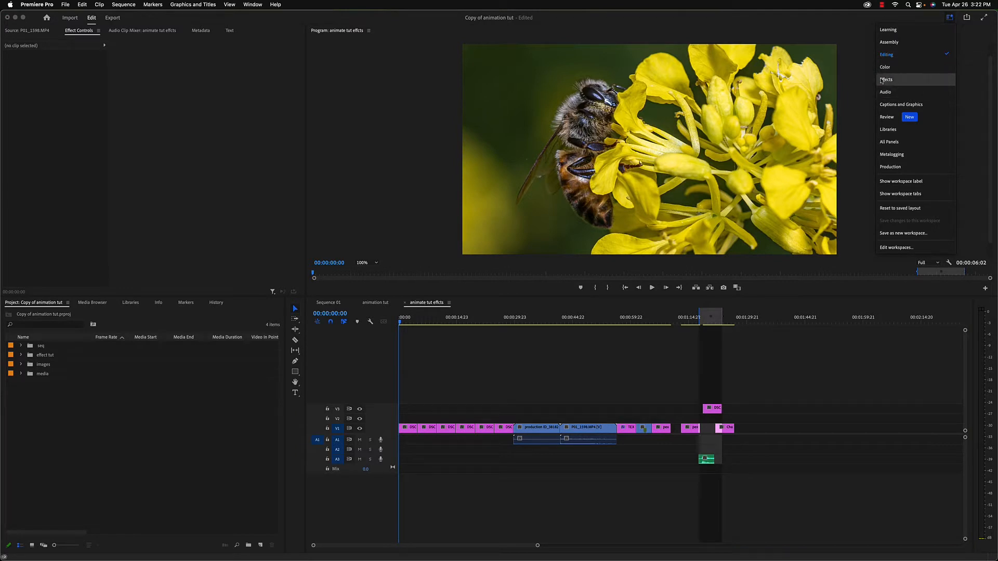
{"action": "left_click", "coordinate": [886, 80]}
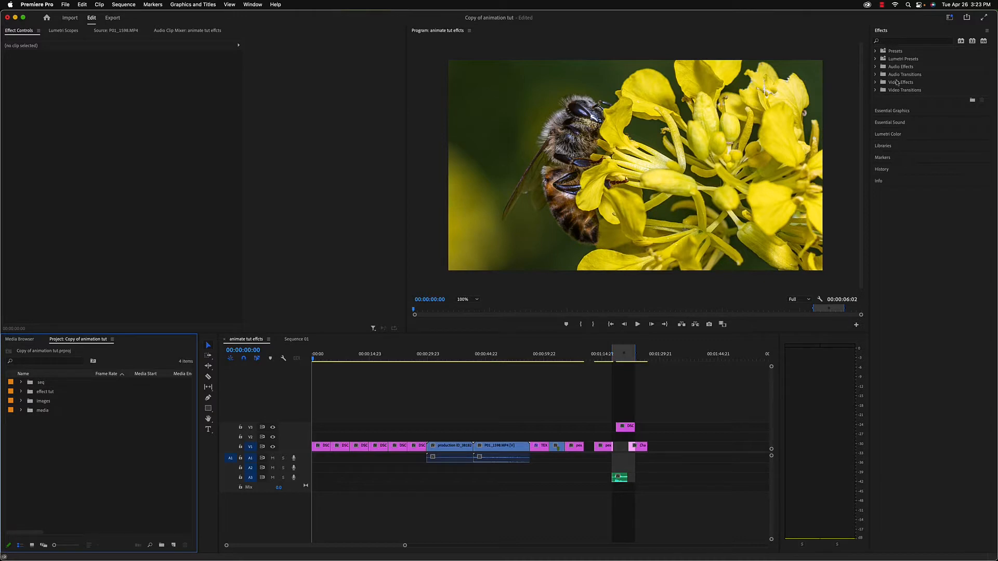
{"action": "left_click", "coordinate": [876, 82]}
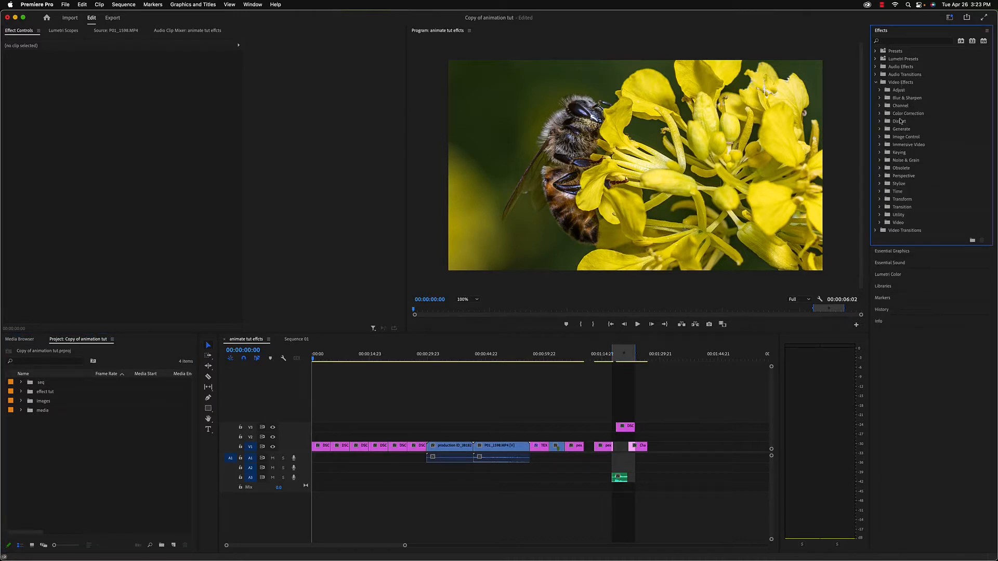
{"action": "left_click", "coordinate": [880, 91]}
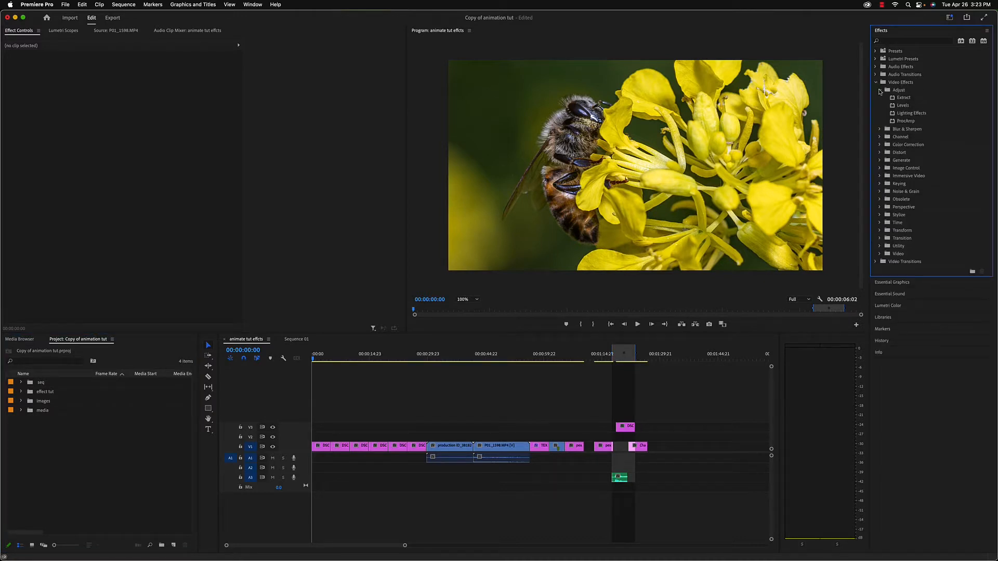
{"action": "left_click", "coordinate": [881, 91]}
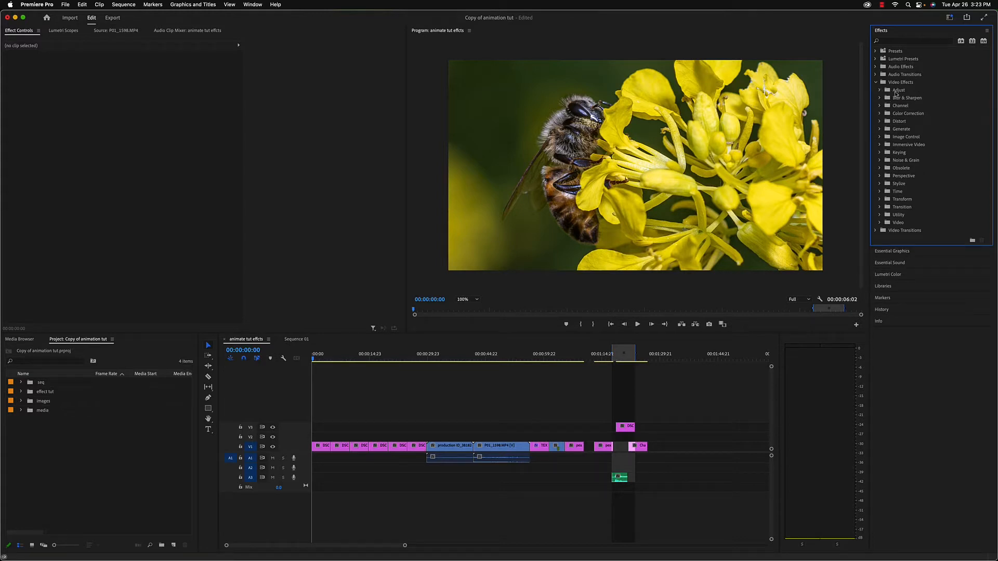
Switch to the Learning workspace and display the Effects panel there to look through its Video Effects.
{"action": "left_click", "coordinate": [949, 18]}
{"action": "left_click", "coordinate": [925, 30]}
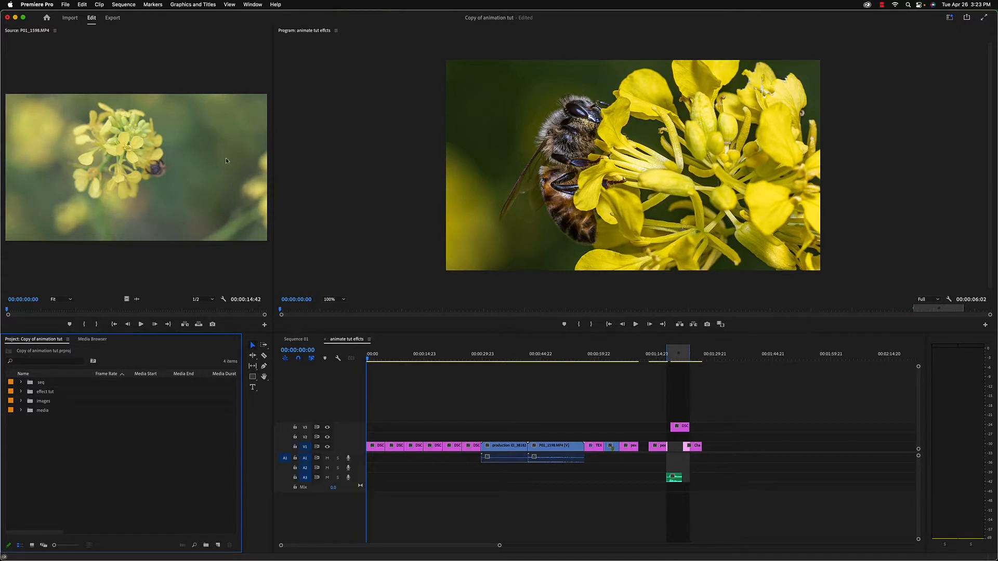
{"action": "left_click", "coordinate": [253, 5]}
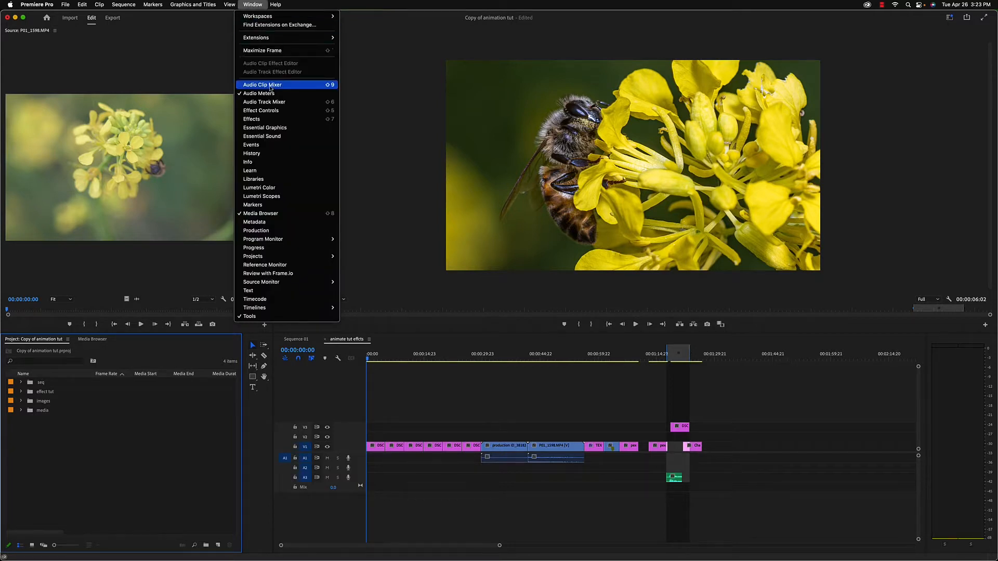
{"action": "left_click", "coordinate": [248, 119]}
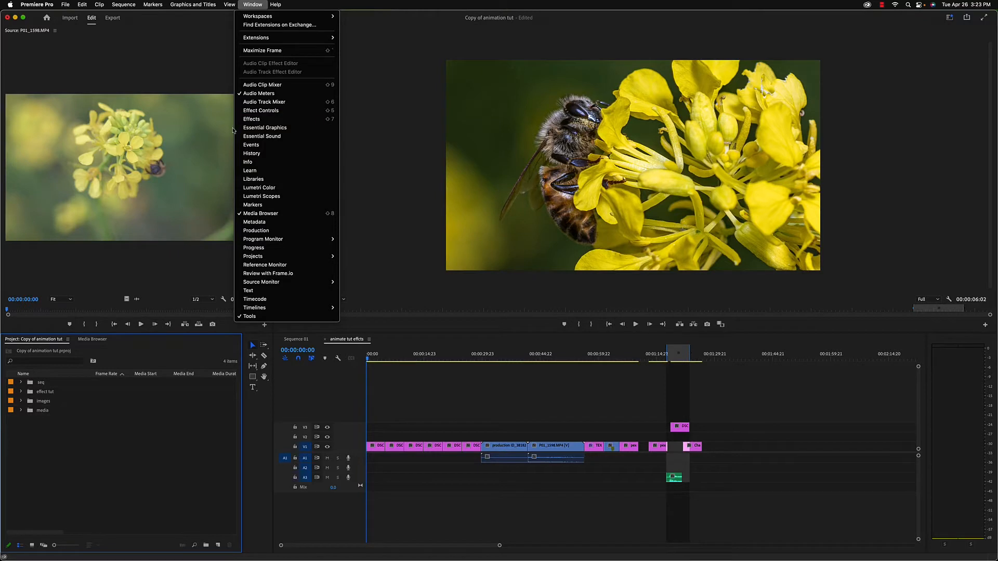
{"action": "left_click", "coordinate": [240, 120]}
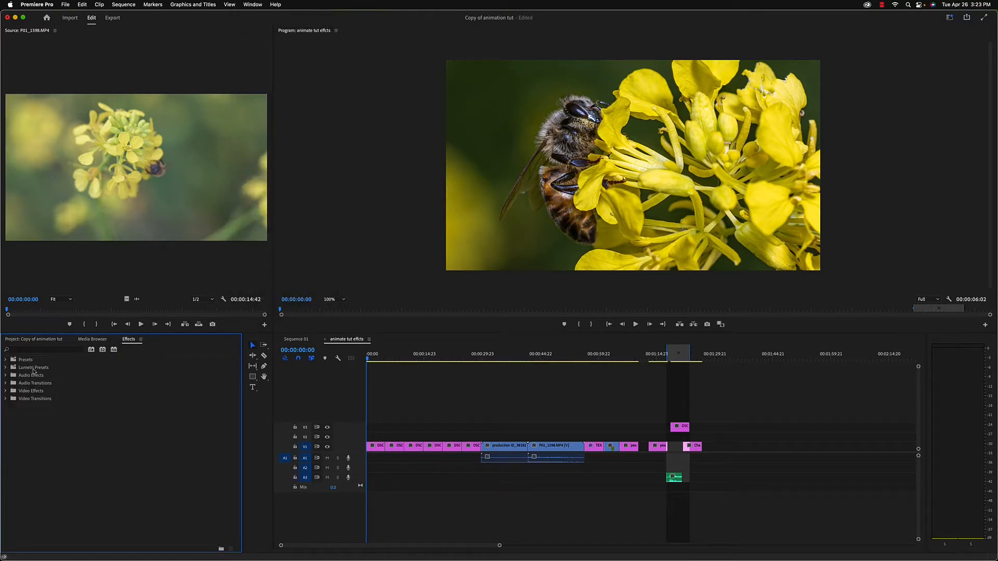
{"action": "left_click", "coordinate": [6, 391]}
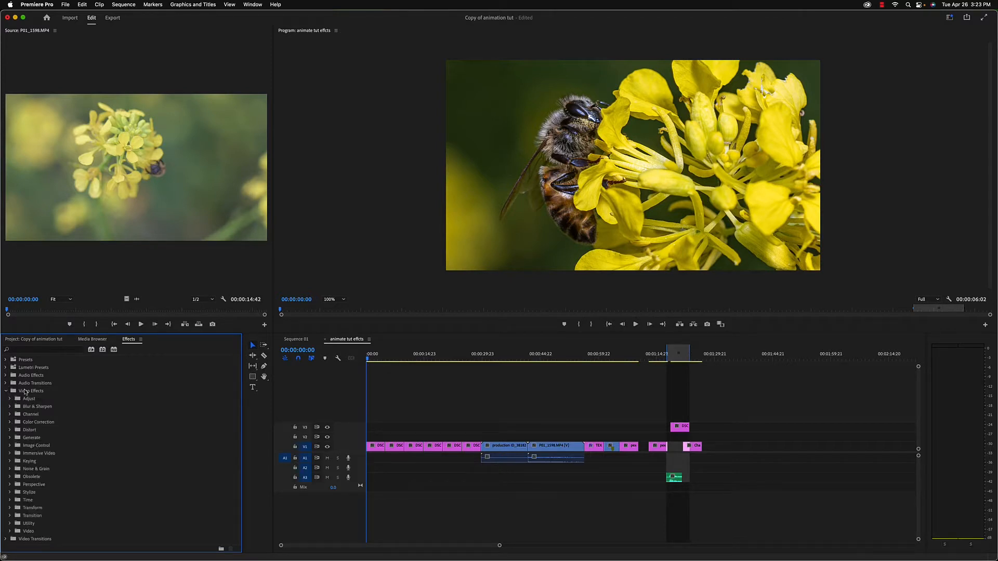
{"action": "left_click", "coordinate": [5, 392]}
Close the Effects panel, return to the project's bins, and reopen the Effects panel.
{"action": "left_click", "coordinate": [140, 340]}
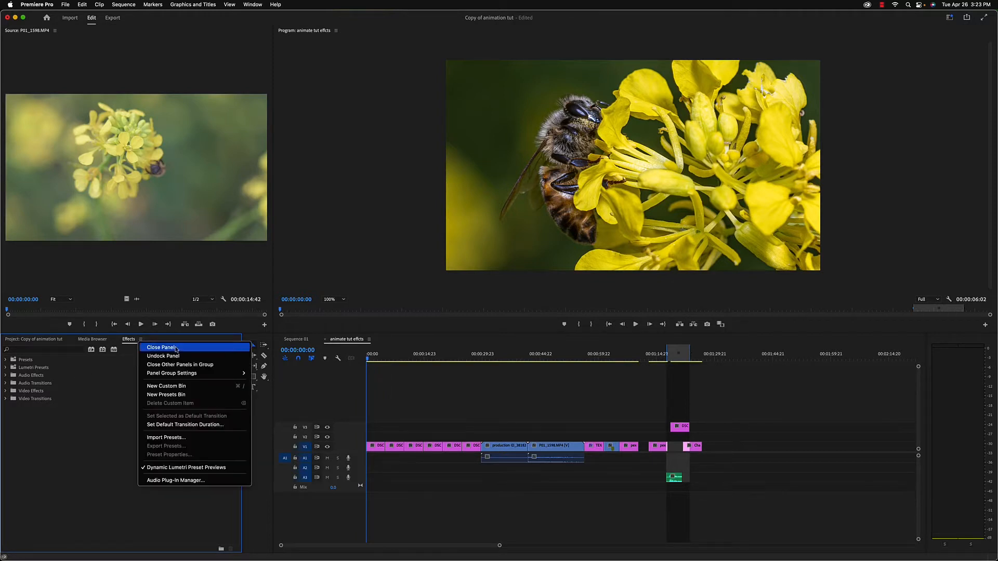
{"action": "left_click", "coordinate": [151, 346]}
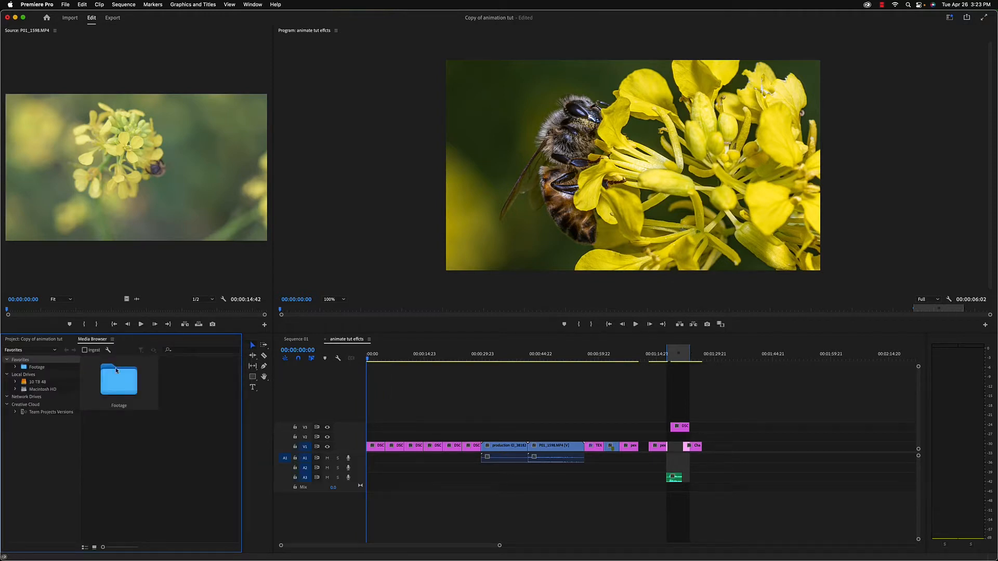
{"action": "left_click", "coordinate": [41, 341]}
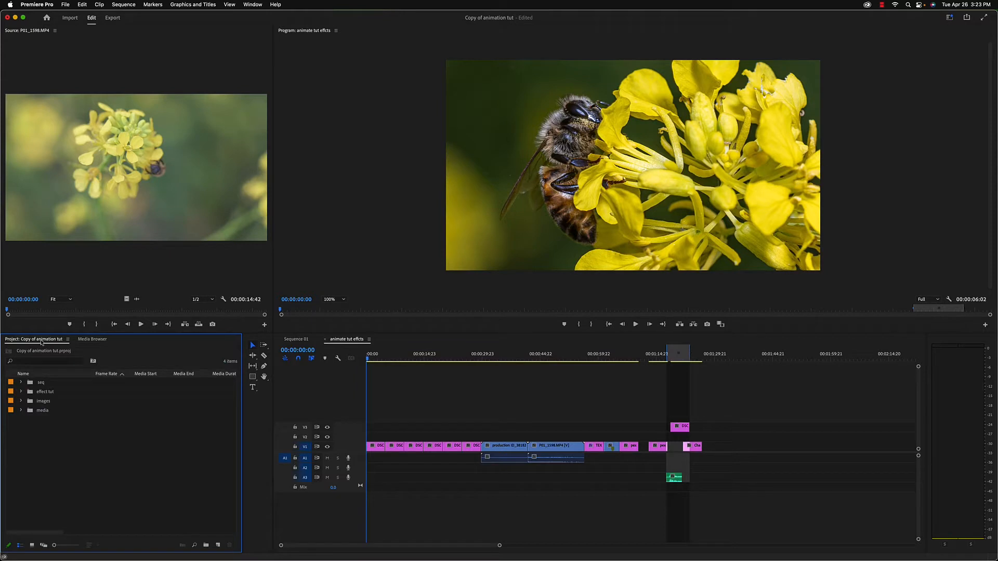
{"action": "key", "text": "shift+7"}
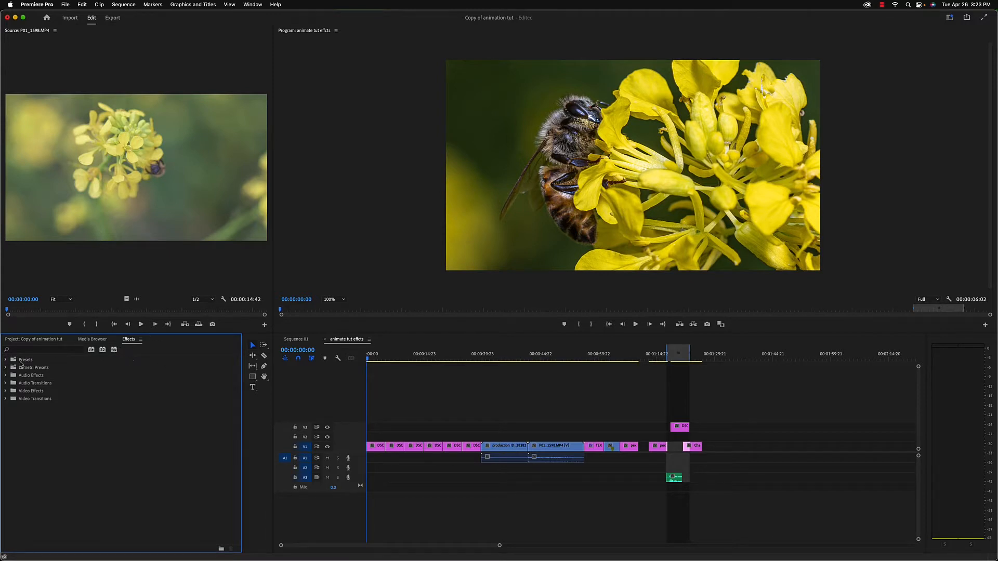
Switch to the Effects workspace and expand the Blur & Sharpen category under Video Effects.
{"action": "left_click", "coordinate": [949, 17]}
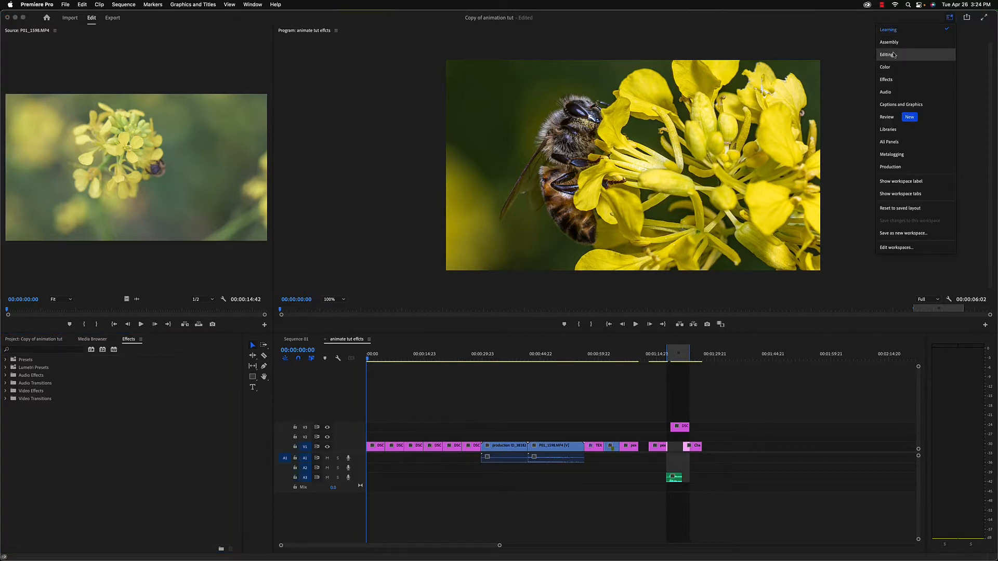
{"action": "left_click", "coordinate": [895, 79]}
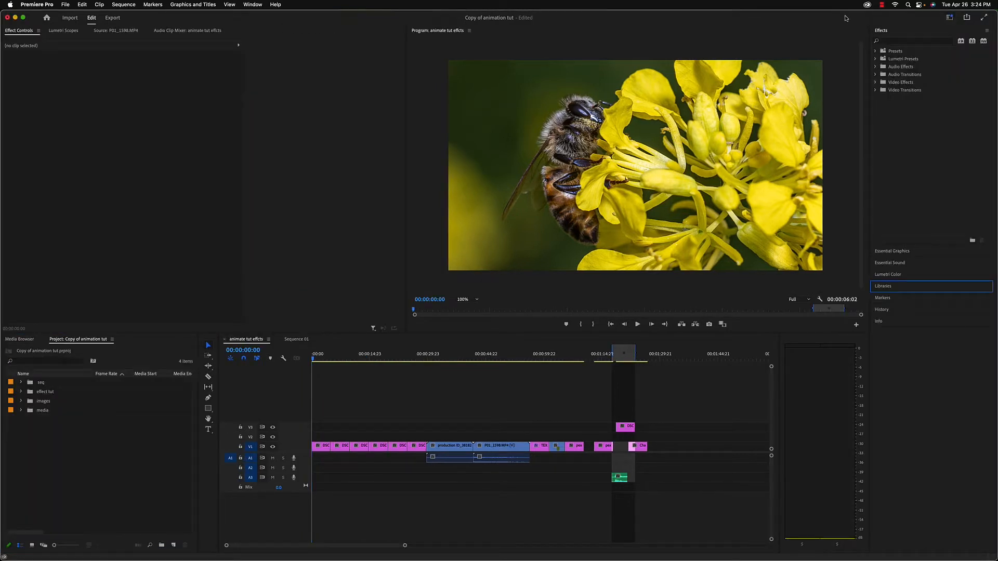
{"action": "left_click", "coordinate": [876, 82]}
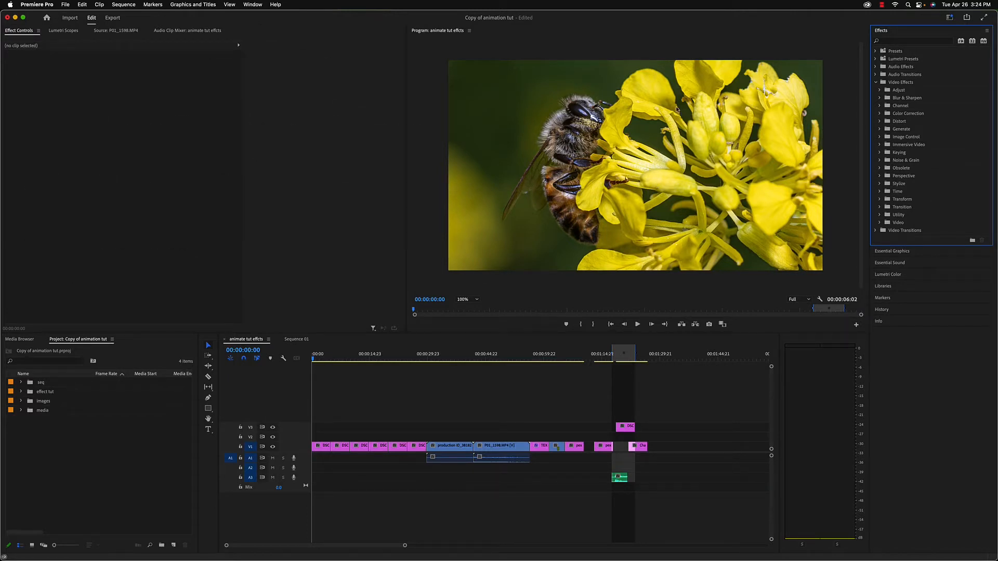
{"action": "mouse_move", "coordinate": [675, 19]}
{"action": "left_mouse_down"}
{"action": "mouse_move", "coordinate": [681, 14]}
{"action": "mouse_move", "coordinate": [671, 14]}
{"action": "left_mouse_up"}
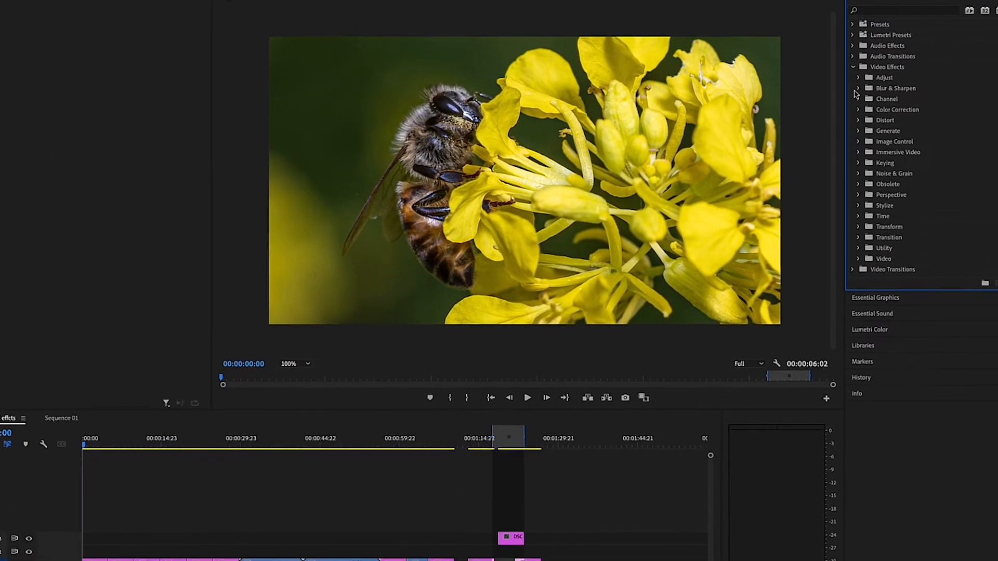
{"action": "left_click", "coordinate": [901, 93]}
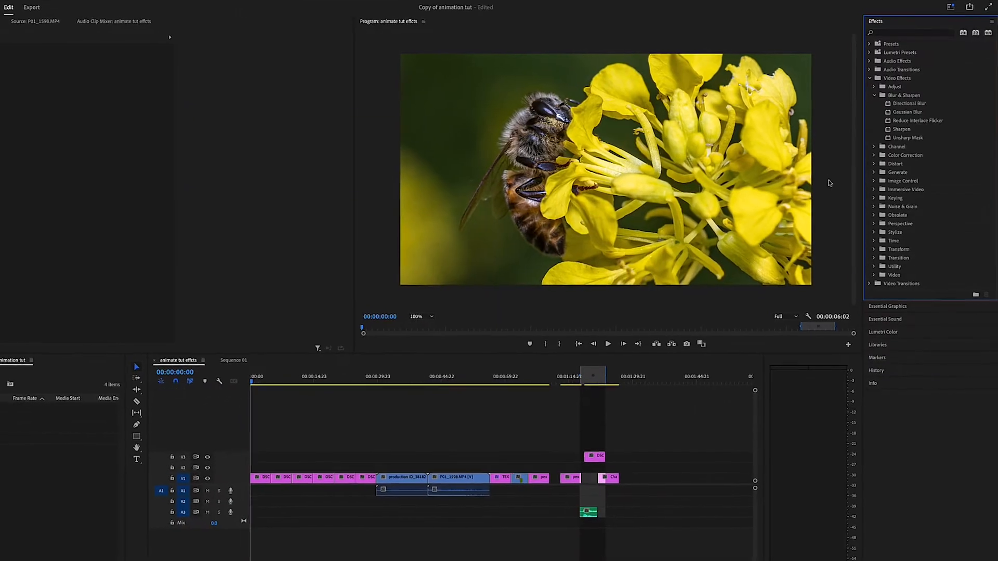
Apply the Gaussian Blur effect to the first clip on track V1, DSC_1608.jpg.
{"action": "left_click", "coordinate": [890, 113]}
{"action": "left_click_drag", "start_coordinate": [892, 113], "coordinate": [321, 446]}
{"action": "left_click", "coordinate": [321, 447]}
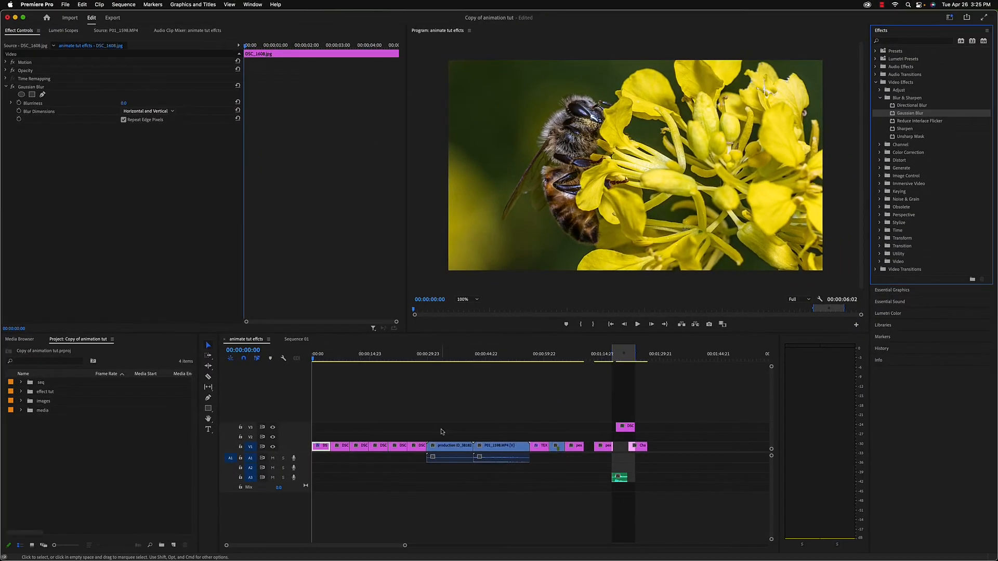
Try applying Gaussian Blur to the fourth clip on track V1 and adjusting its blurriness.
{"action": "left_click", "coordinate": [383, 446]}
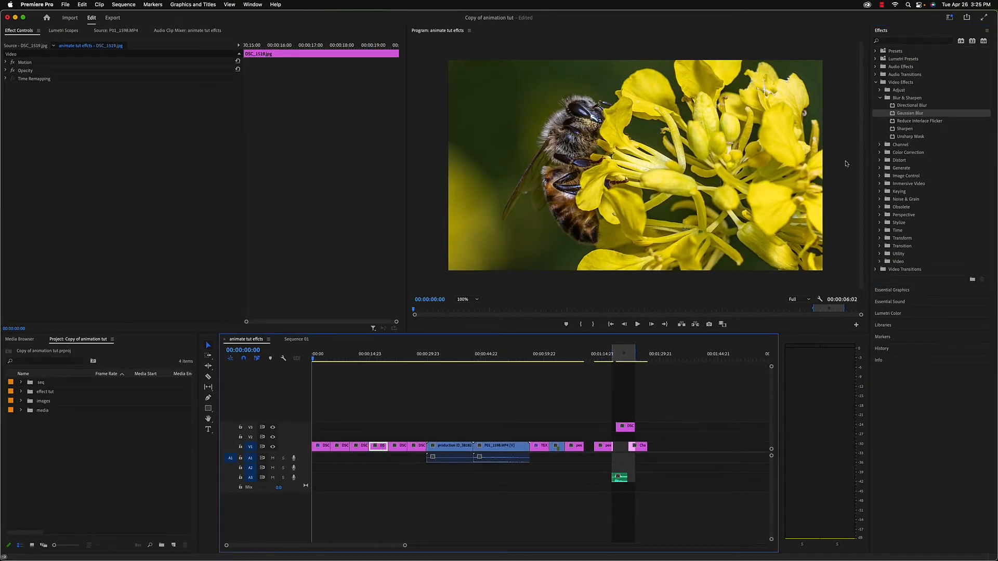
{"action": "left_click", "coordinate": [379, 356]}
{"action": "double_click", "coordinate": [905, 113]}
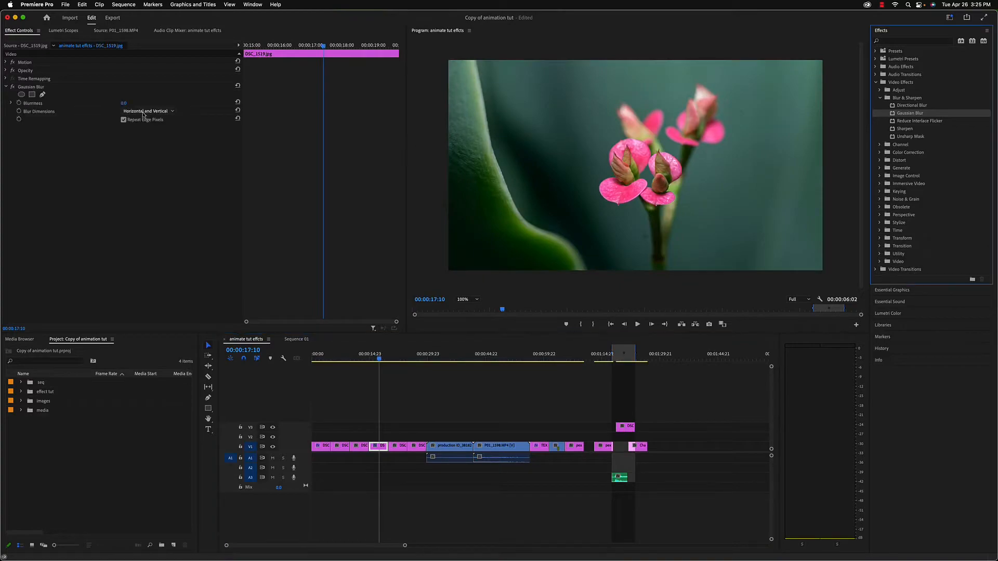
{"action": "left_click_drag", "start_coordinate": [124, 104], "coordinate": [127, 104]}
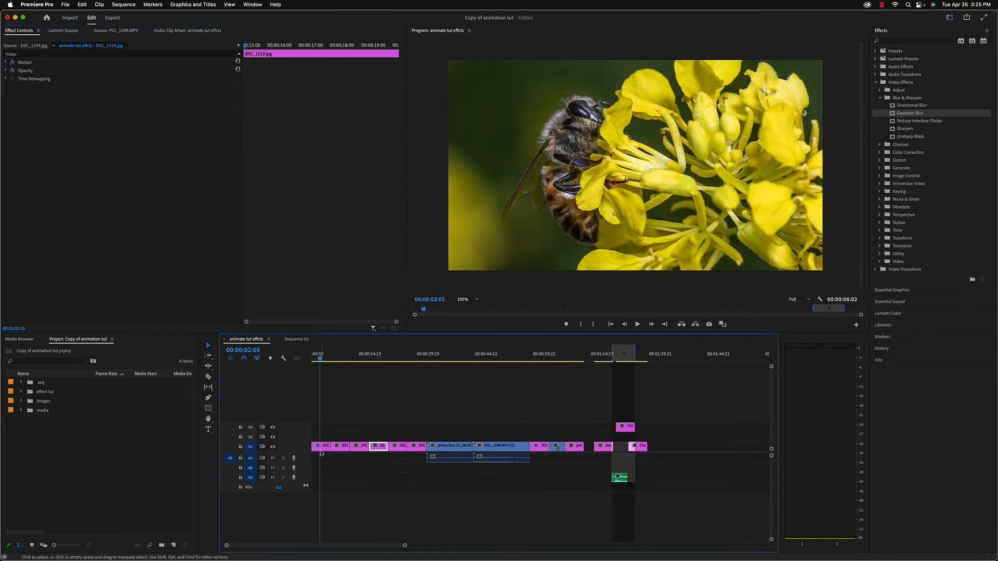
Set the Gaussian Blur blurriness of DSC_1608.jpg to 91, and compare the image with the effect off and on.
{"action": "left_click", "coordinate": [320, 447]}
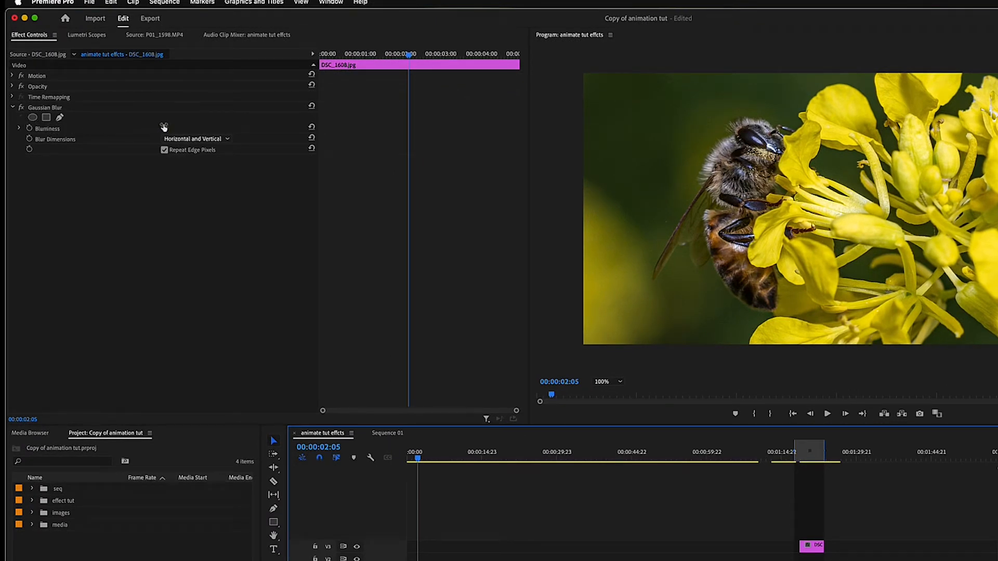
{"action": "left_click_drag", "start_coordinate": [165, 129], "coordinate": [175, 130]}
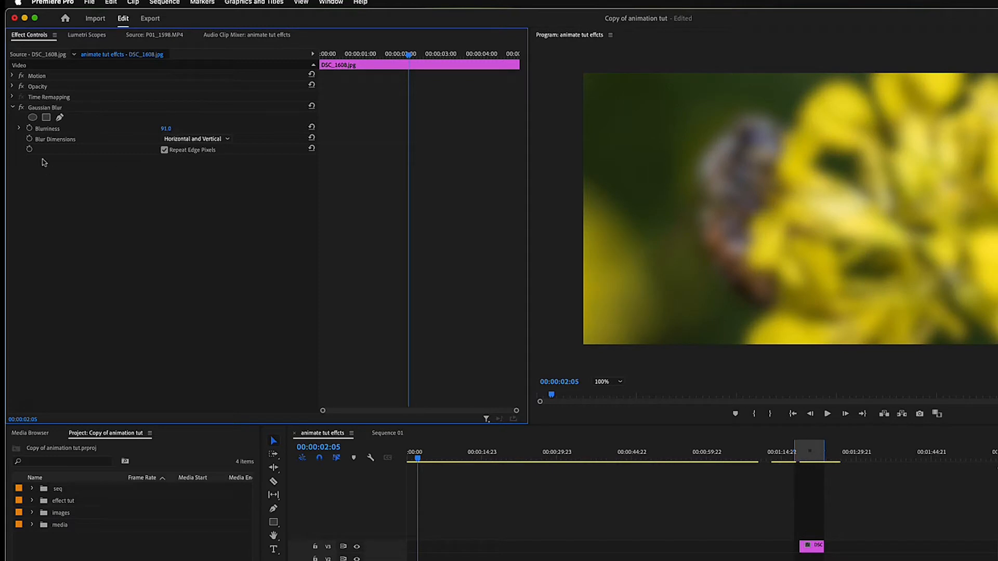
{"action": "left_click", "coordinate": [22, 109]}
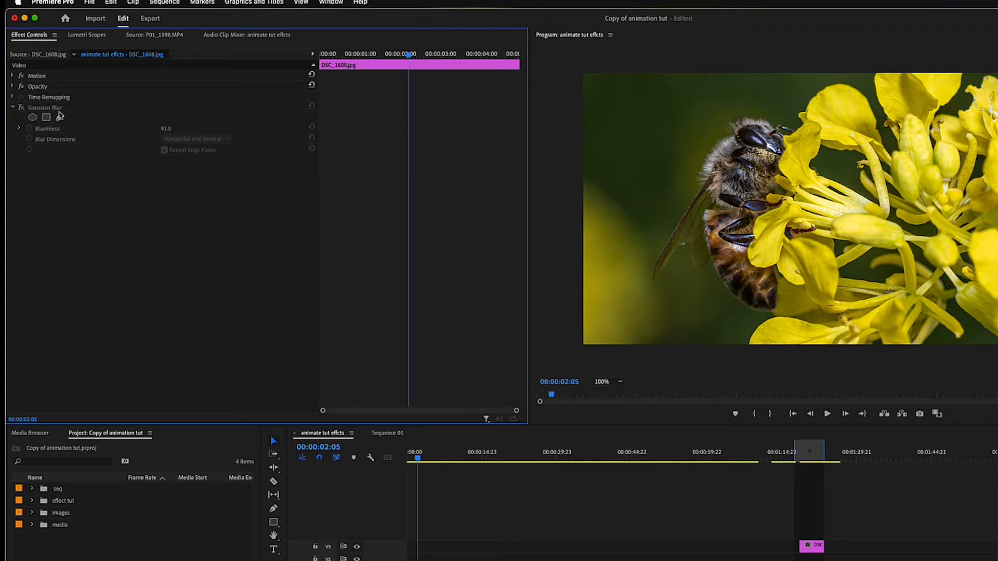
{"action": "left_click", "coordinate": [22, 108]}
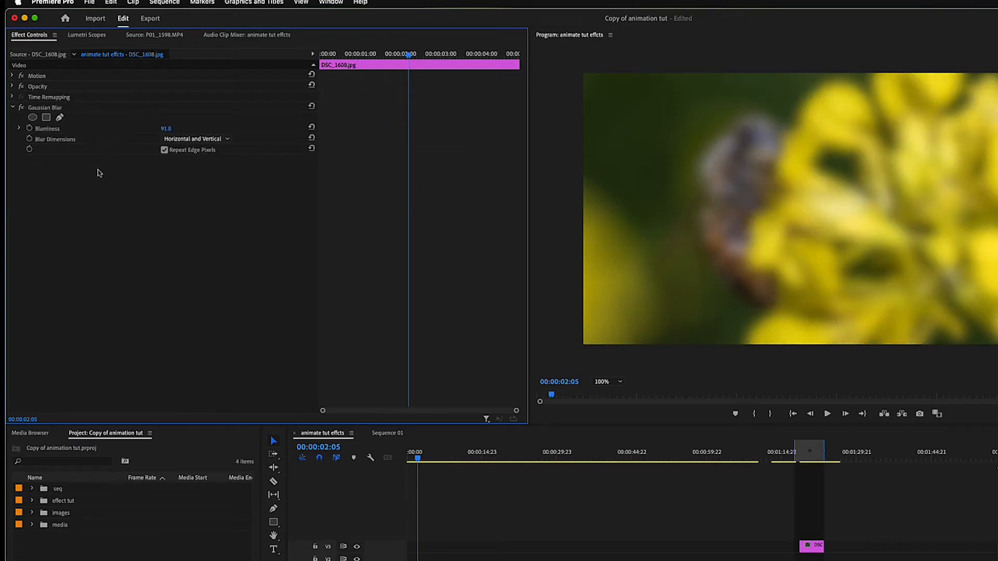
Try to copy the Gaussian Blur effect from DSC_1608.jpg onto the second clip, DSC_1566.jpg.
{"action": "left_click", "coordinate": [45, 109]}
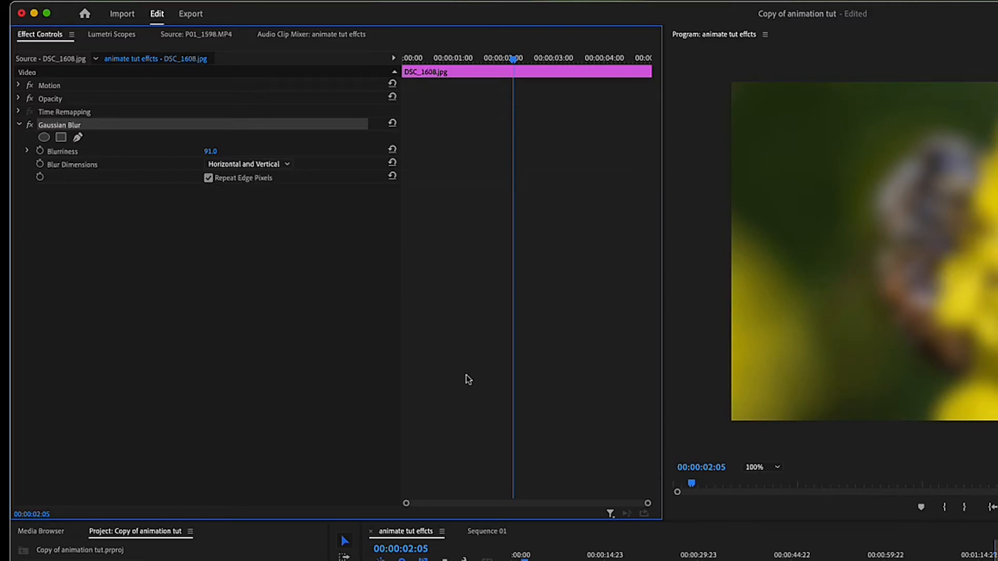
{"action": "left_click", "coordinate": [531, 560]}
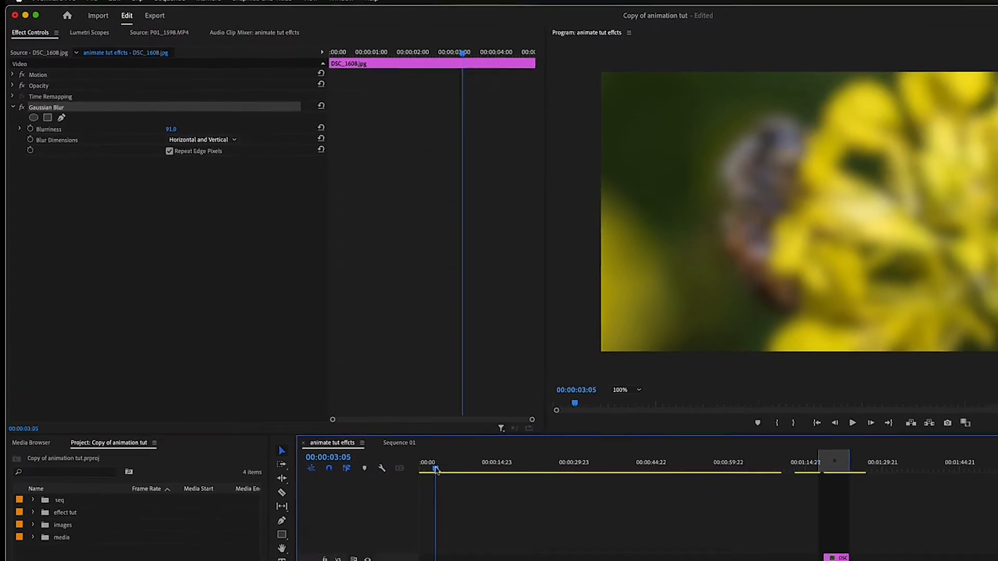
{"action": "left_click_drag", "start_coordinate": [437, 470], "coordinate": [454, 469]}
{"action": "left_click", "coordinate": [343, 447]}
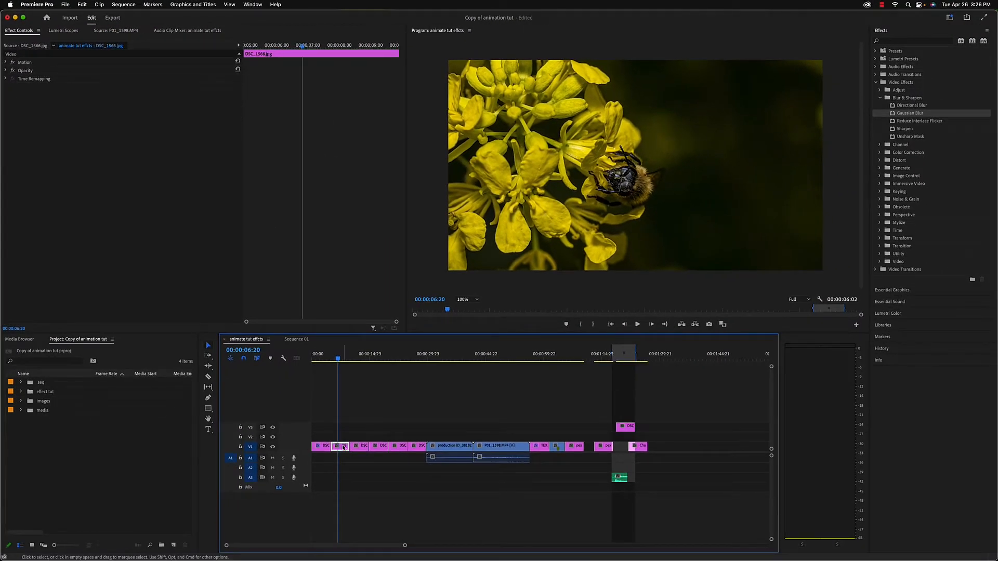
{"action": "key", "text": "super+v"}
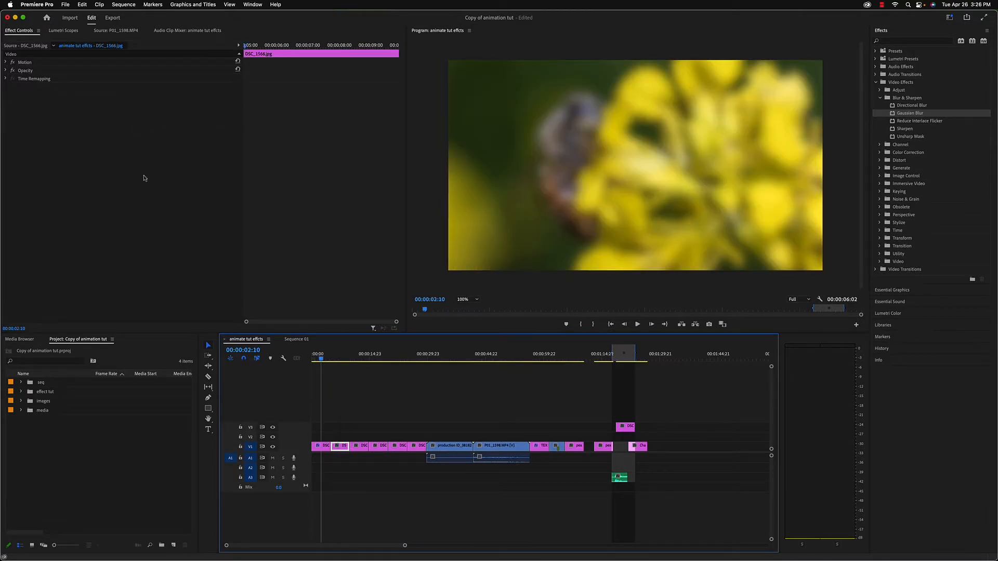
Set the Gaussian Blur blurriness of the first clip, DSC_1608.jpg, to 0.
{"action": "left_click", "coordinate": [322, 448]}
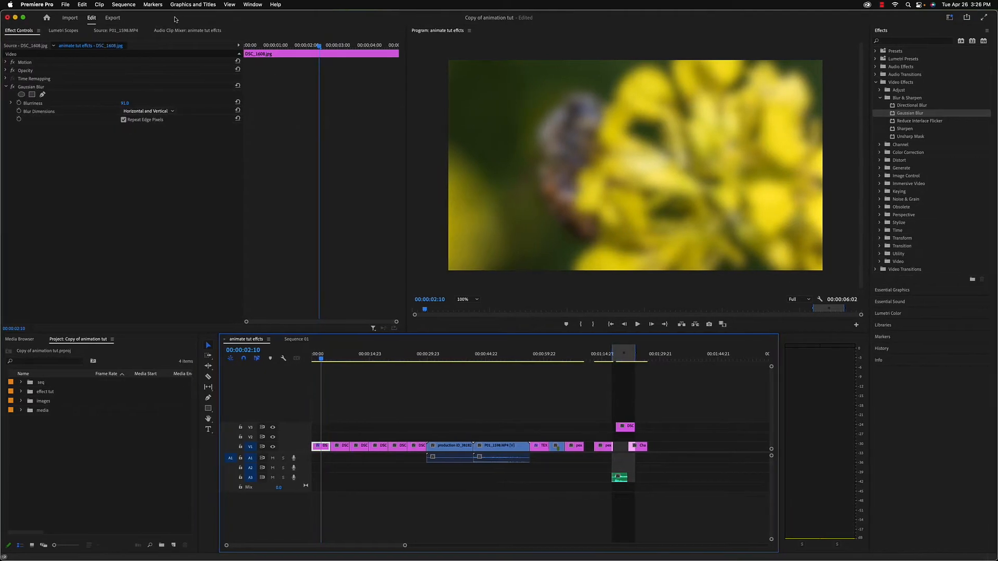
{"action": "left_click", "coordinate": [126, 104]}
{"action": "left_click_drag", "start_coordinate": [126, 103], "coordinate": [78, 104]}
Position the playhead at 00:00:01:04 within the first clip, DSC_1608.jpg.
{"action": "left_click_drag", "start_coordinate": [320, 359], "coordinate": [309, 360]}
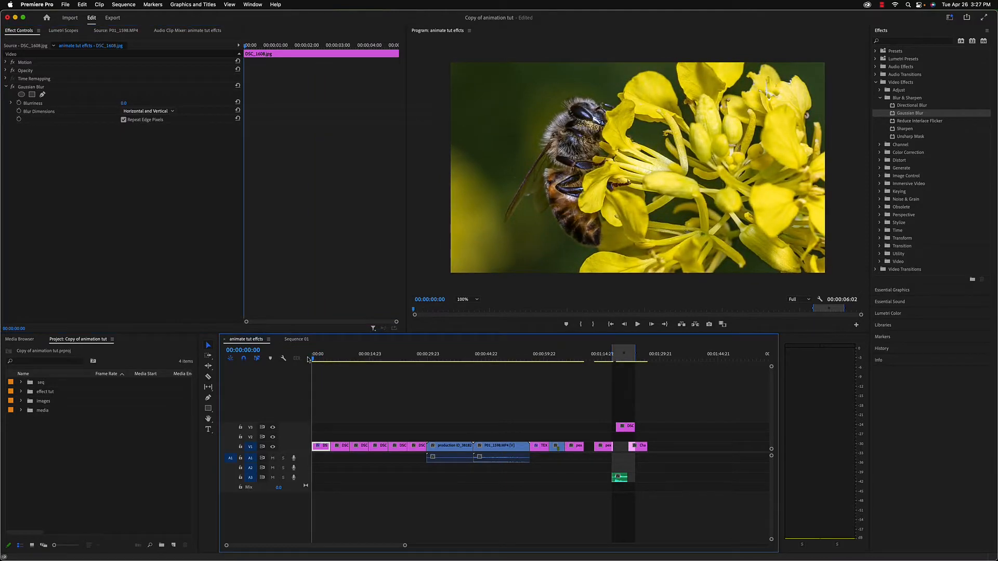
{"action": "left_click", "coordinate": [251, 46]}
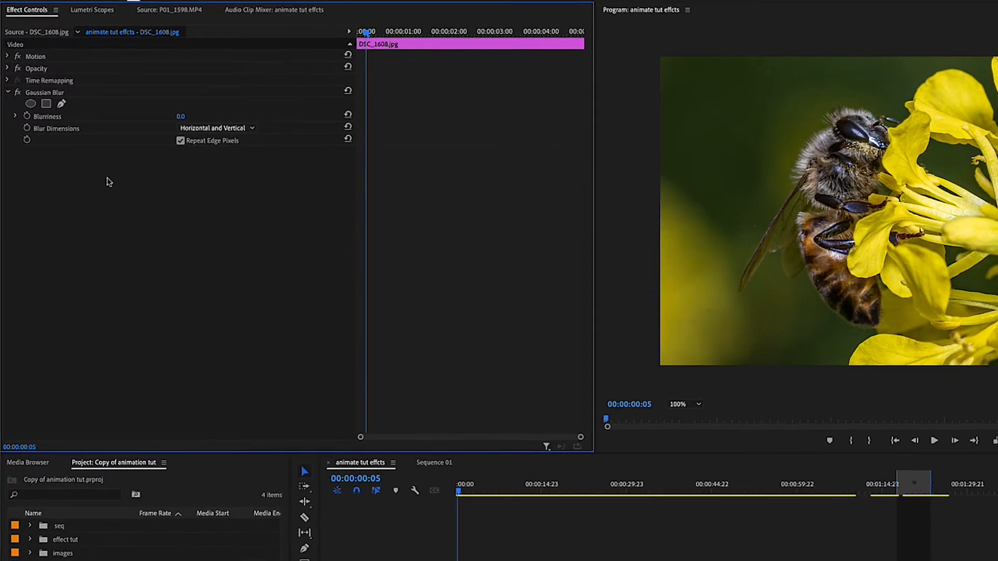
{"action": "left_click", "coordinate": [379, 33]}
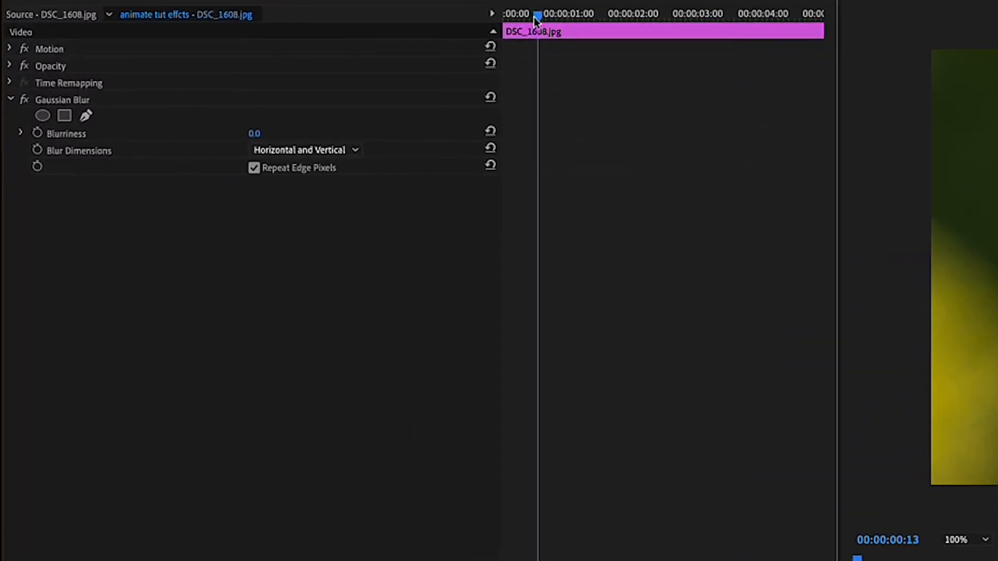
{"action": "left_click_drag", "start_coordinate": [535, 16], "coordinate": [573, 28]}
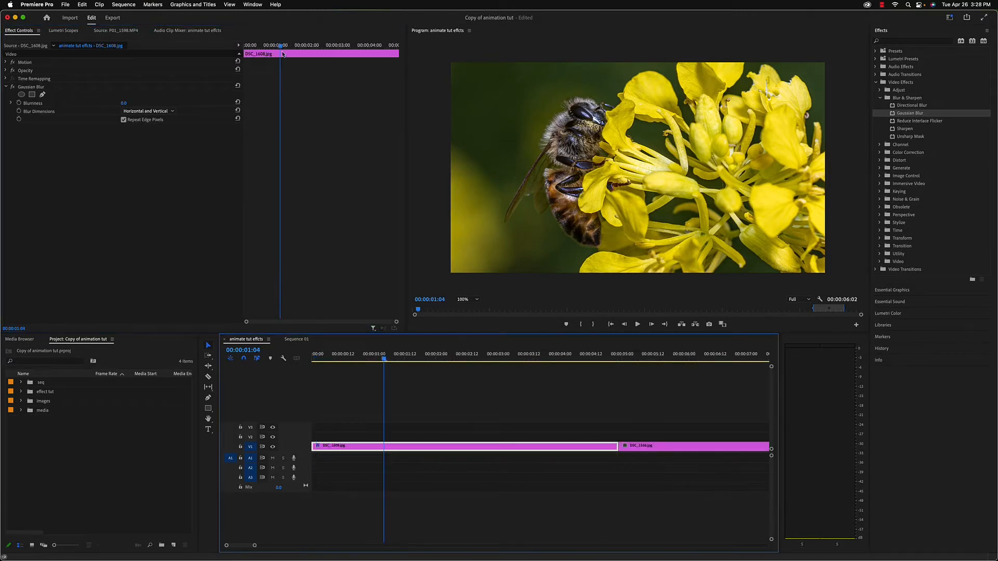
{"action": "left_click_drag", "start_coordinate": [280, 46], "coordinate": [280, 46]}
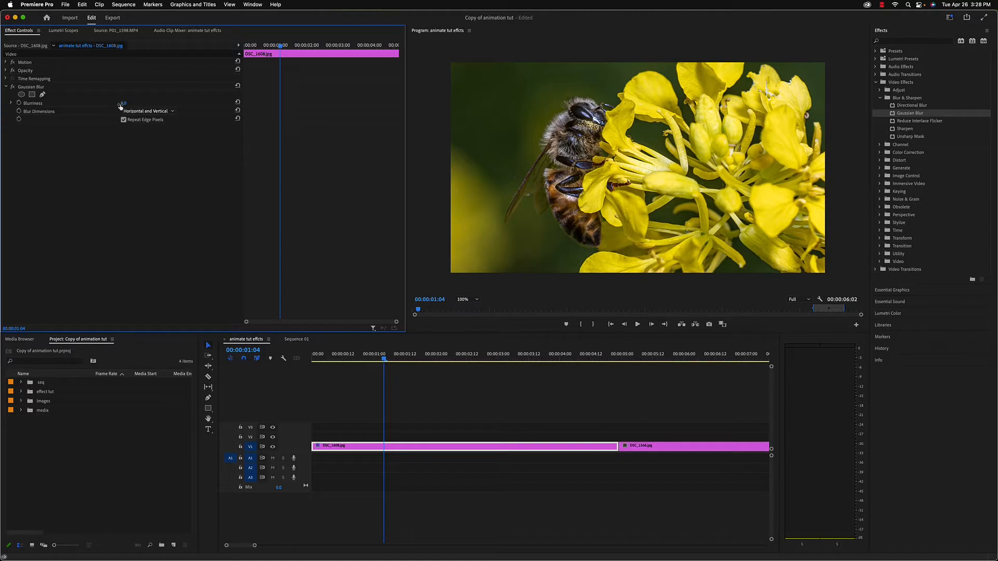
Set the Gaussian Blur blurriness of DSC_1608.jpg to 50 and turn on blurriness keyframing at 00:00:01:04.
{"action": "left_click", "coordinate": [12, 104]}
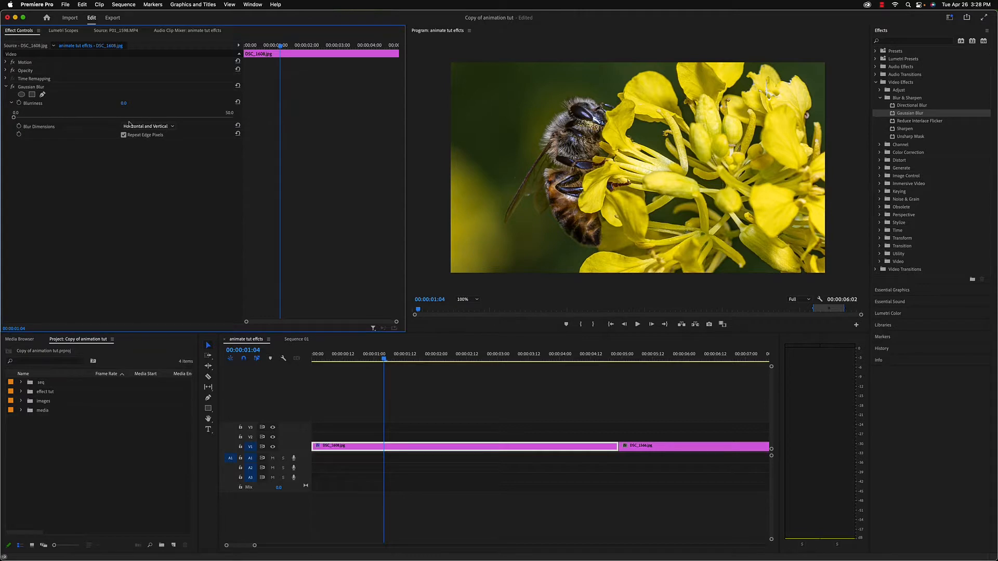
{"action": "left_click", "coordinate": [12, 103]}
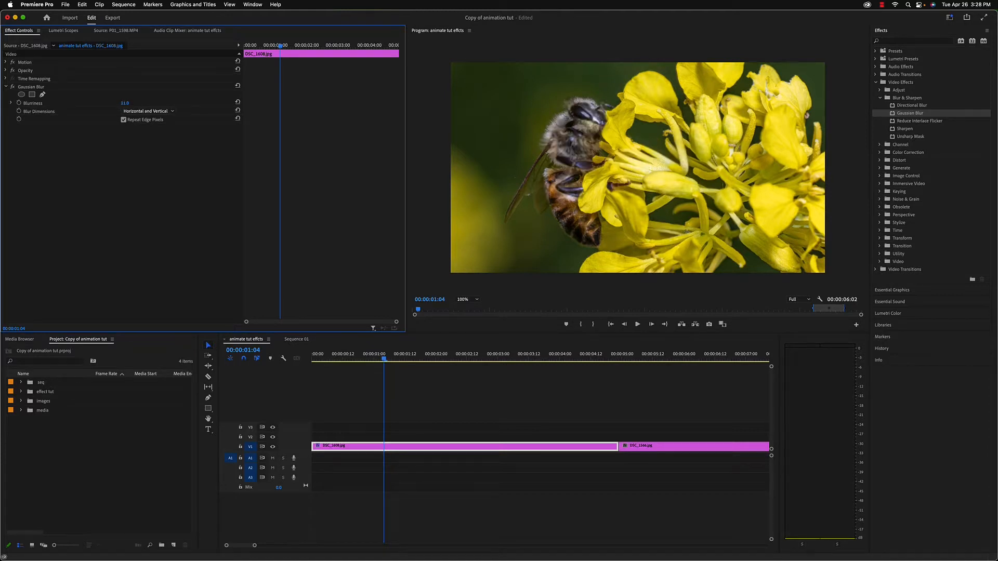
{"action": "left_click_drag", "start_coordinate": [123, 103], "coordinate": [91, 108]}
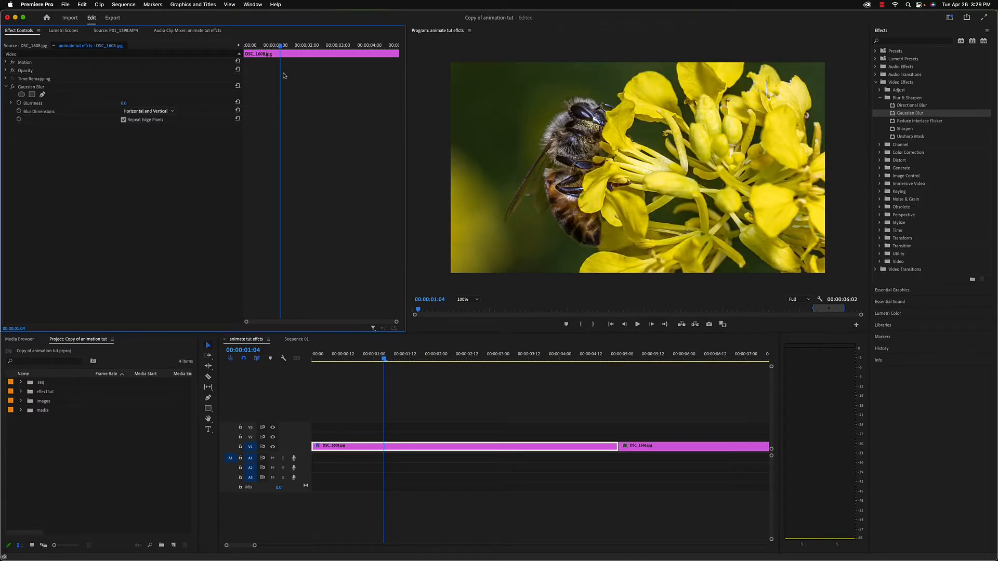
{"action": "left_click_drag", "start_coordinate": [125, 106], "coordinate": [164, 106]}
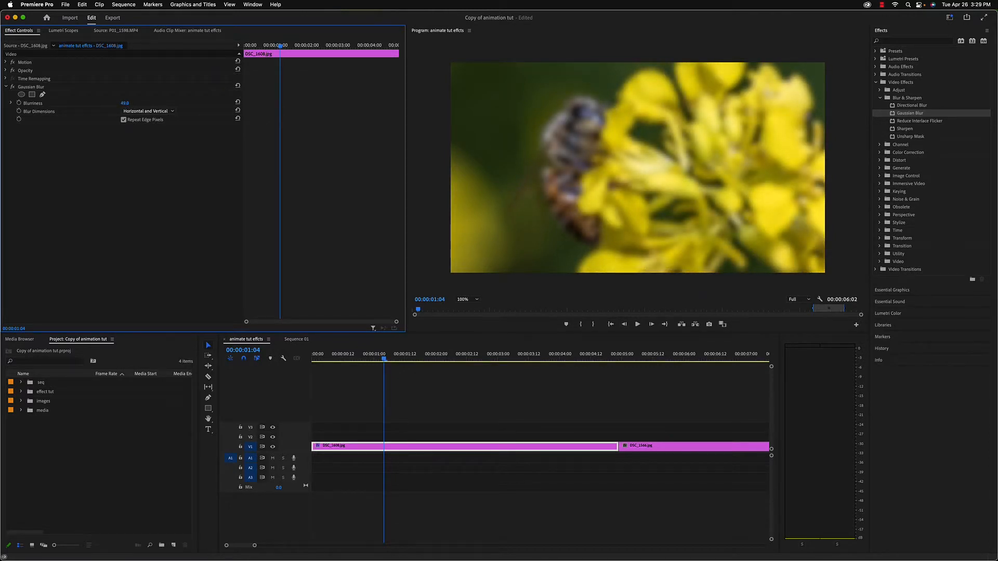
{"action": "left_click_drag", "start_coordinate": [129, 103], "coordinate": [131, 102]}
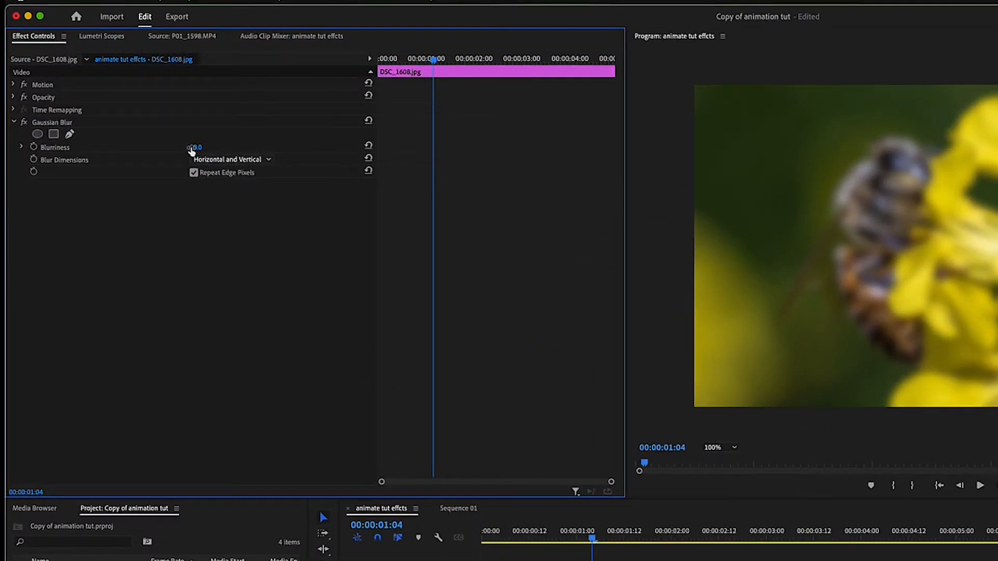
{"action": "left_click", "coordinate": [132, 102]}
{"action": "type", "text": "50"}
{"action": "key", "text": "Return"}
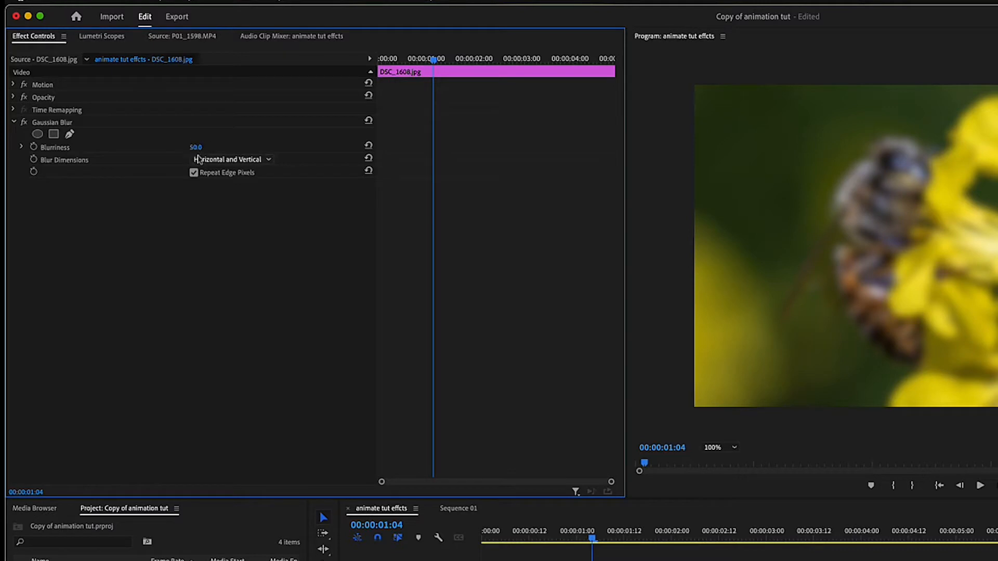
{"action": "left_click", "coordinate": [34, 148]}
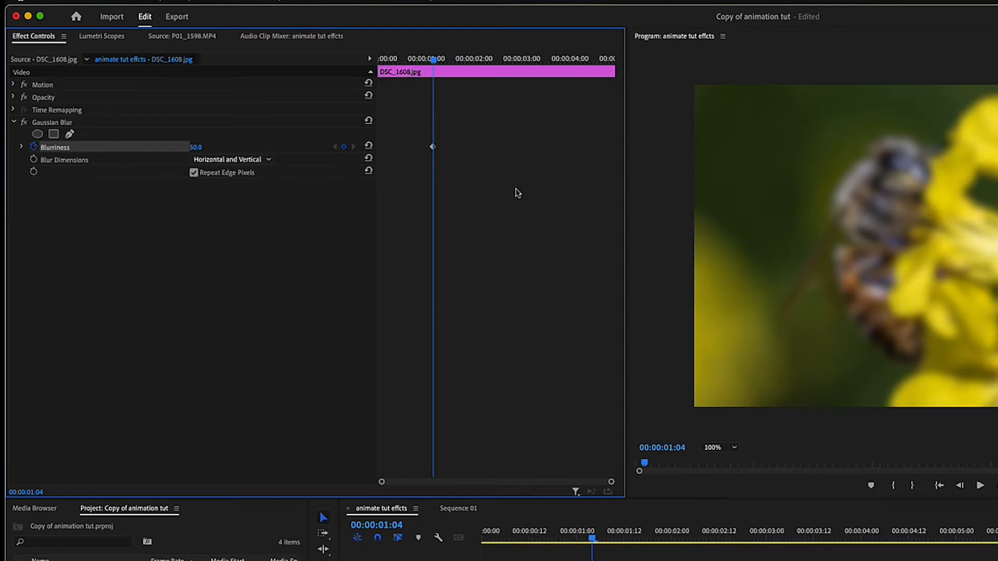
Play DSC_1608.jpg from the blurriness keyframe to check the blur, and return the playhead to 00:00:01:04.
{"action": "key", "text": "space"}
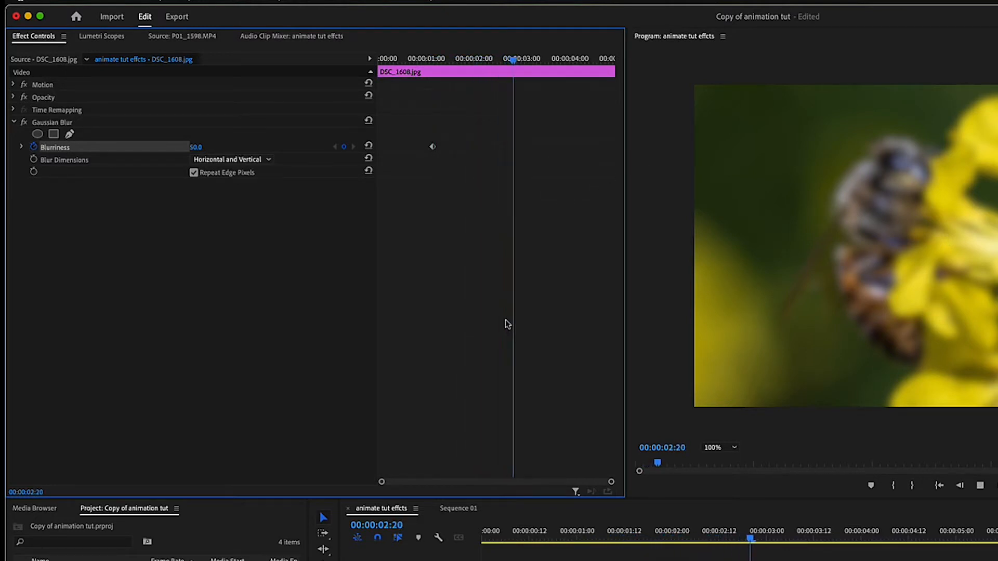
{"action": "key", "text": "space"}
{"action": "left_click_drag", "start_coordinate": [549, 60], "coordinate": [431, 70]}
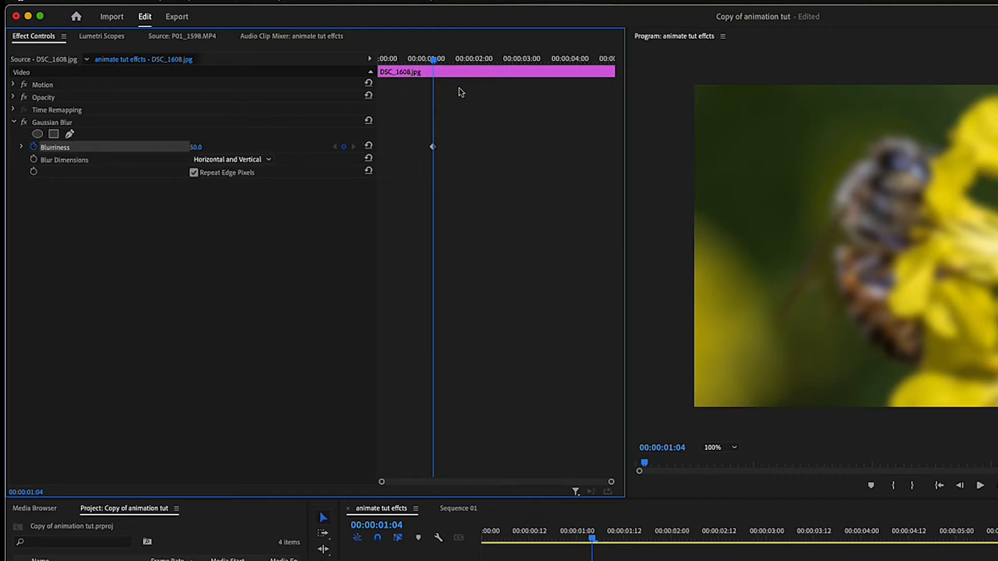
Add a second blurriness keyframe with a value of 0 at 00:00:02:06 on DSC_1608.jpg.
{"action": "left_click_drag", "start_coordinate": [434, 61], "coordinate": [486, 68]}
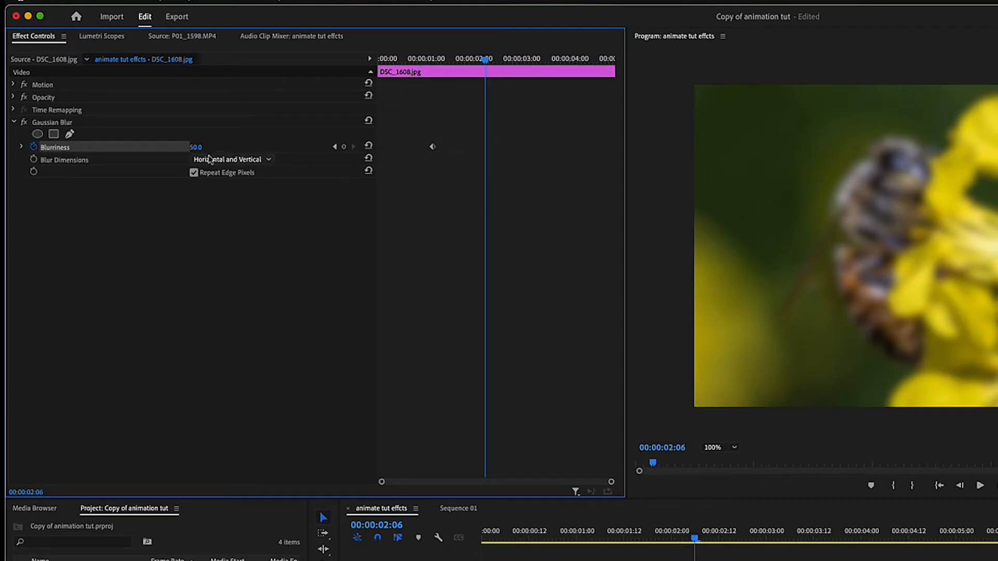
{"action": "left_click", "coordinate": [195, 147]}
{"action": "type", "text": "6"}
{"action": "key", "text": "Return"}
{"action": "left_click_drag", "start_coordinate": [195, 147], "coordinate": [188, 147]}
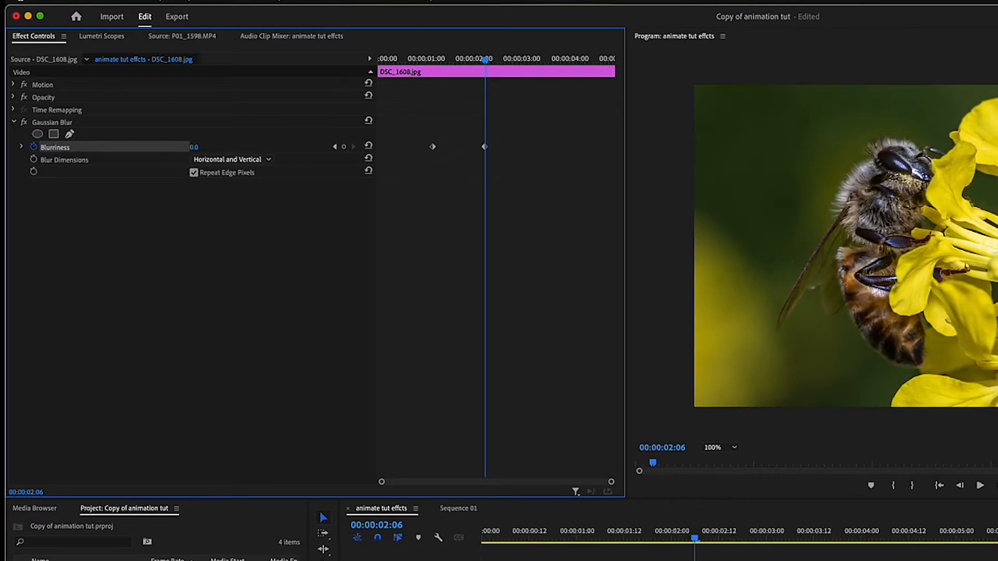
{"action": "left_click", "coordinate": [196, 148]}
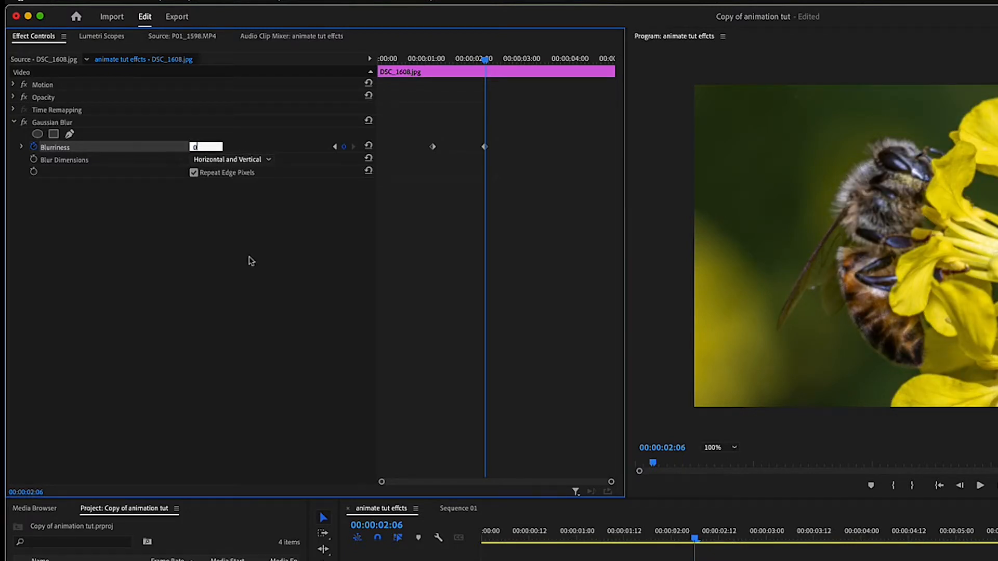
{"action": "left_click", "coordinate": [259, 276]}
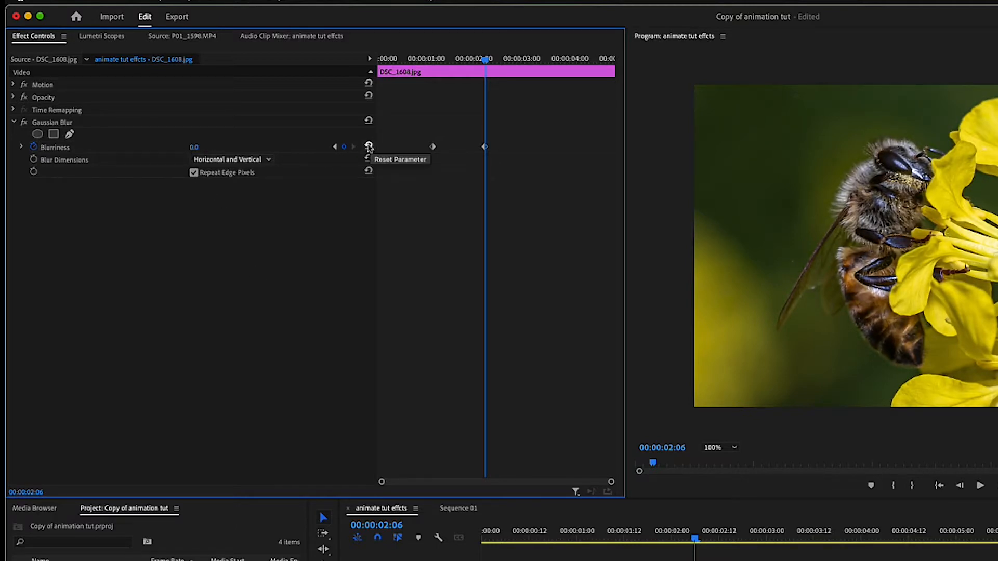
Try a blurriness of 60 at the 00:00:02:06 keyframe, and reset the parameter to its default.
{"action": "left_click", "coordinate": [205, 146]}
{"action": "type", "text": "6"}
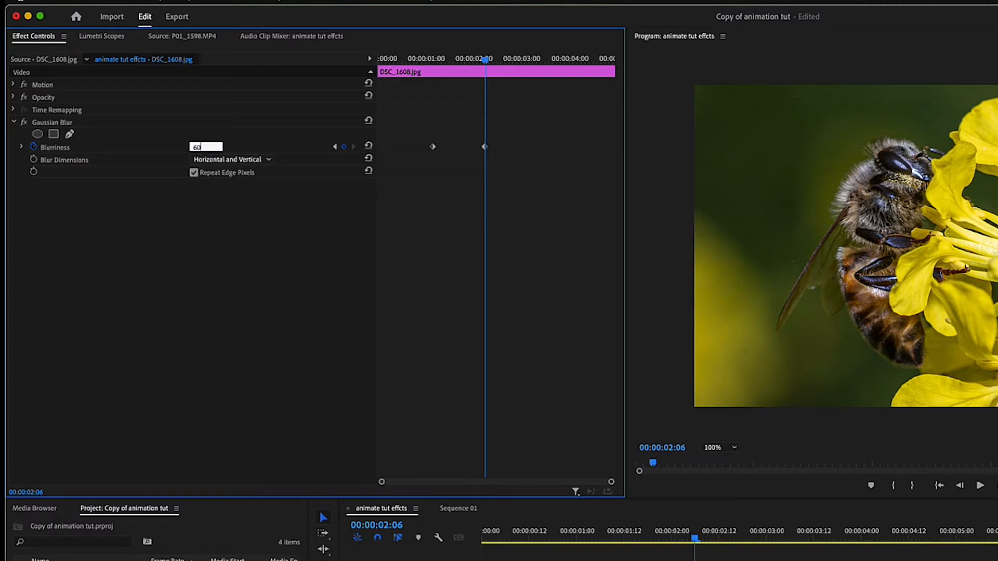
{"action": "type", "text": "0"}
{"action": "key", "text": "Return"}
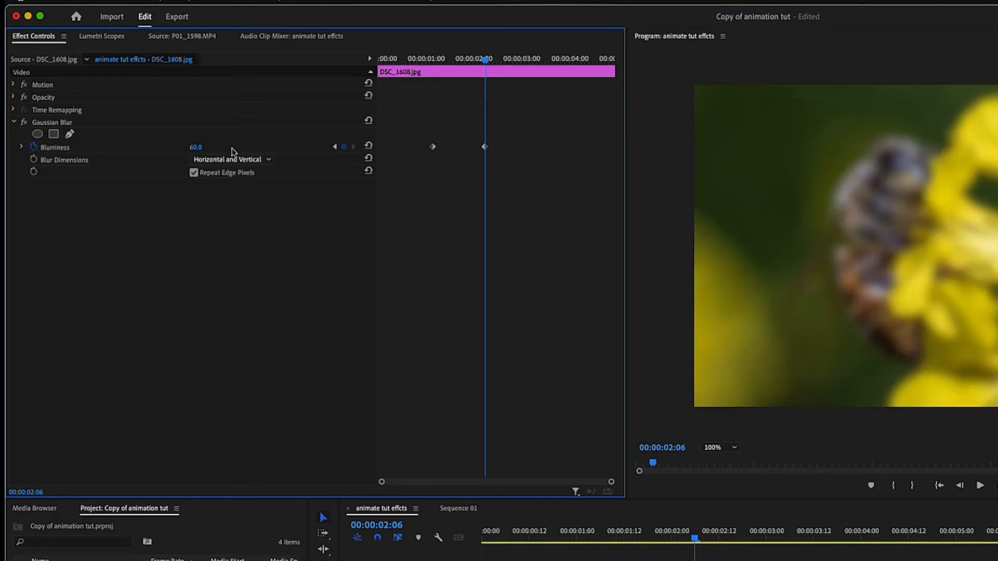
{"action": "left_click", "coordinate": [368, 148]}
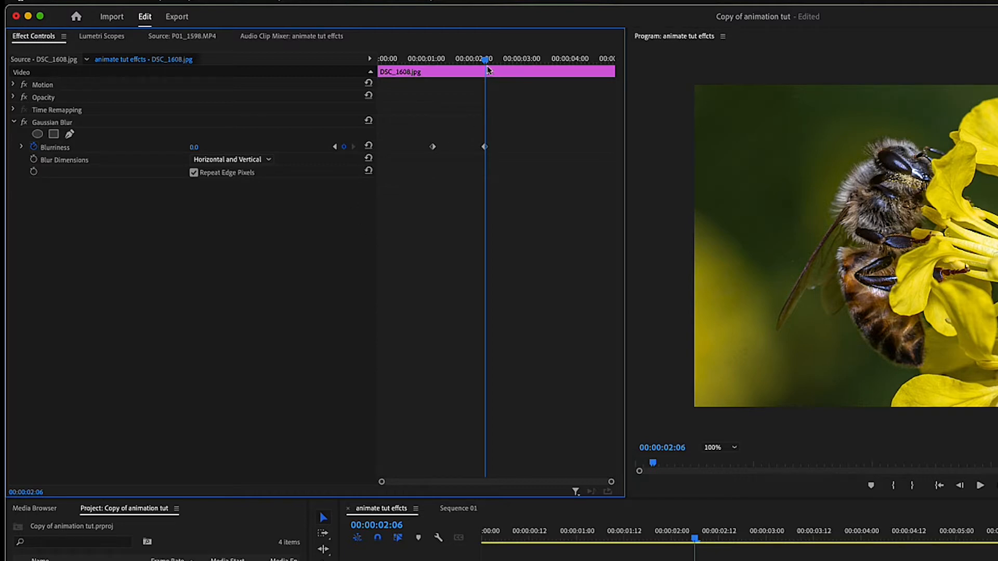
Scrub between the two blurriness keyframes and play the clip to check the animated blur.
{"action": "left_click_drag", "start_coordinate": [487, 61], "coordinate": [467, 69]}
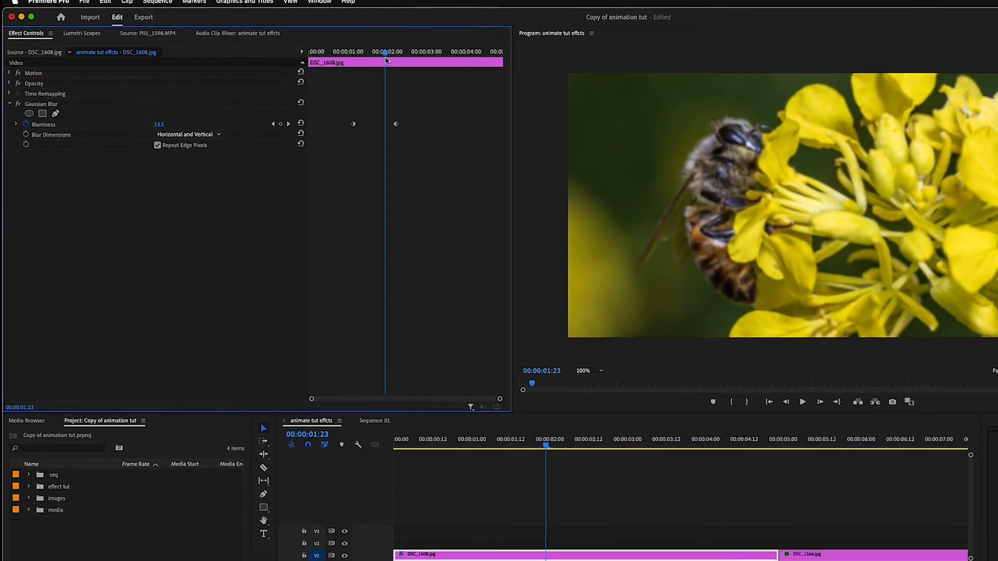
{"action": "left_click_drag", "start_coordinate": [386, 60], "coordinate": [348, 62]}
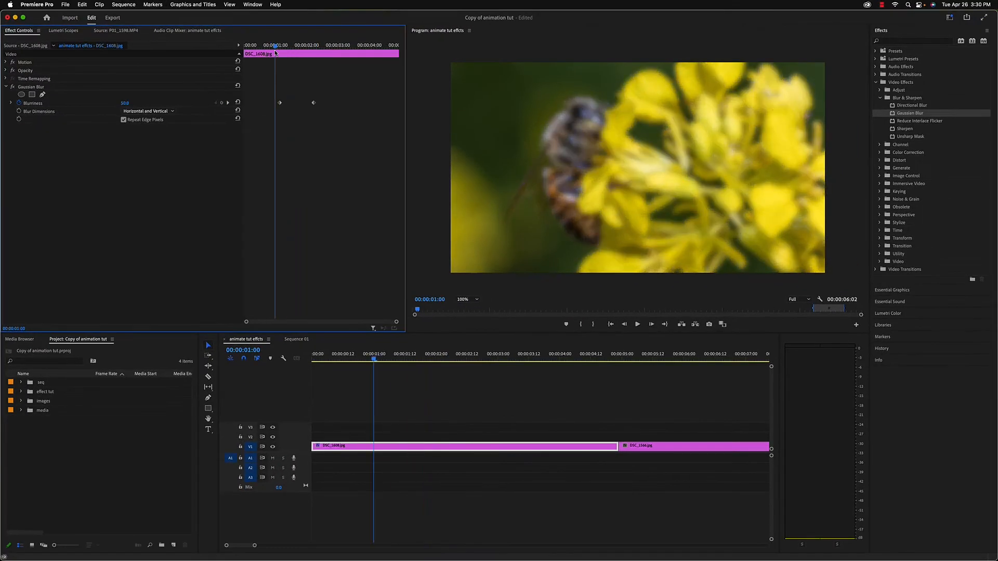
{"action": "left_click_drag", "start_coordinate": [276, 53], "coordinate": [281, 53]}
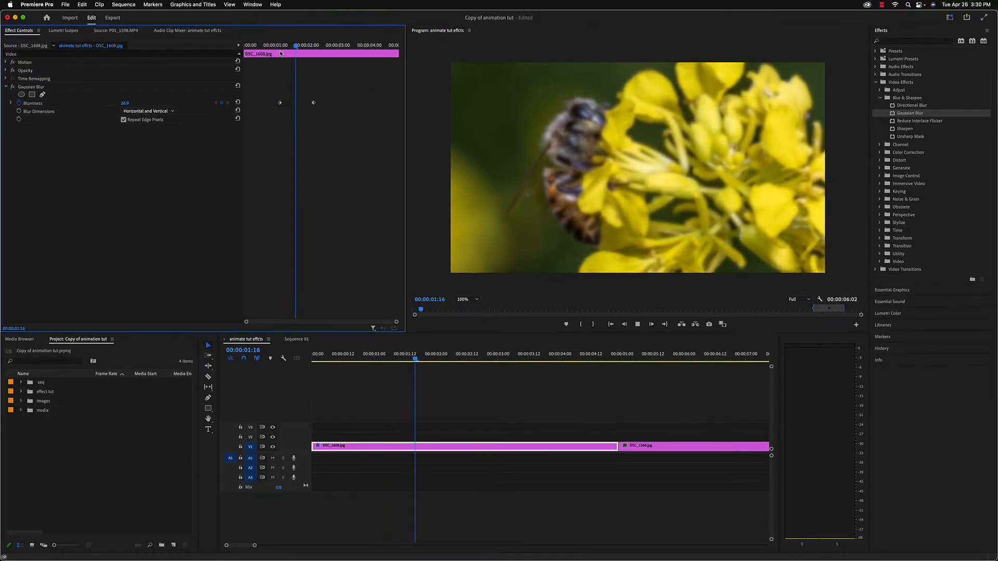
{"action": "key", "text": "space"}
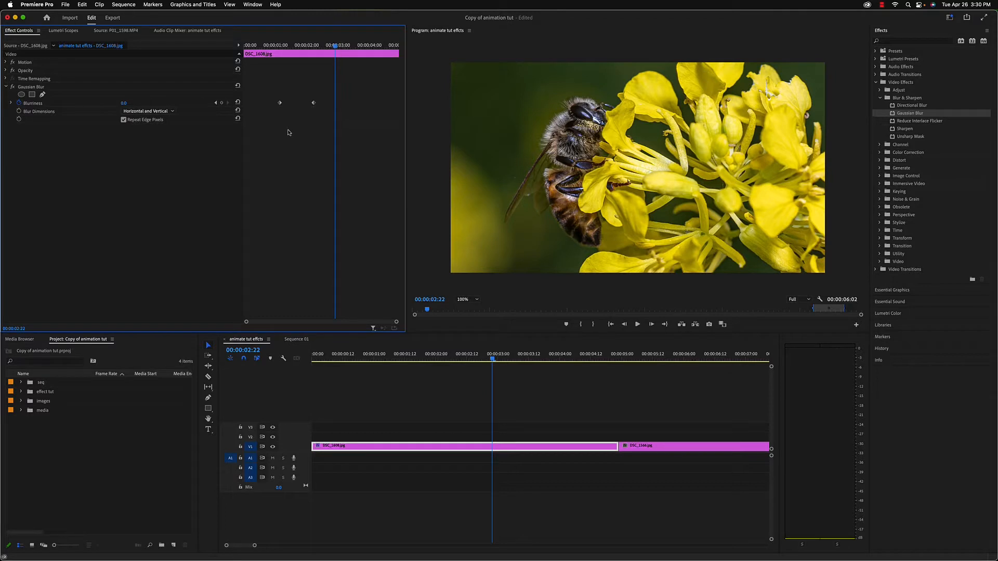
Move the first blurriness keyframe to the start of DSC_1608.jpg and play the clip to check the animation.
{"action": "left_click_drag", "start_coordinate": [280, 105], "coordinate": [244, 106]}
{"action": "left_click_drag", "start_coordinate": [334, 47], "coordinate": [236, 54]}
{"action": "key", "text": "space"}
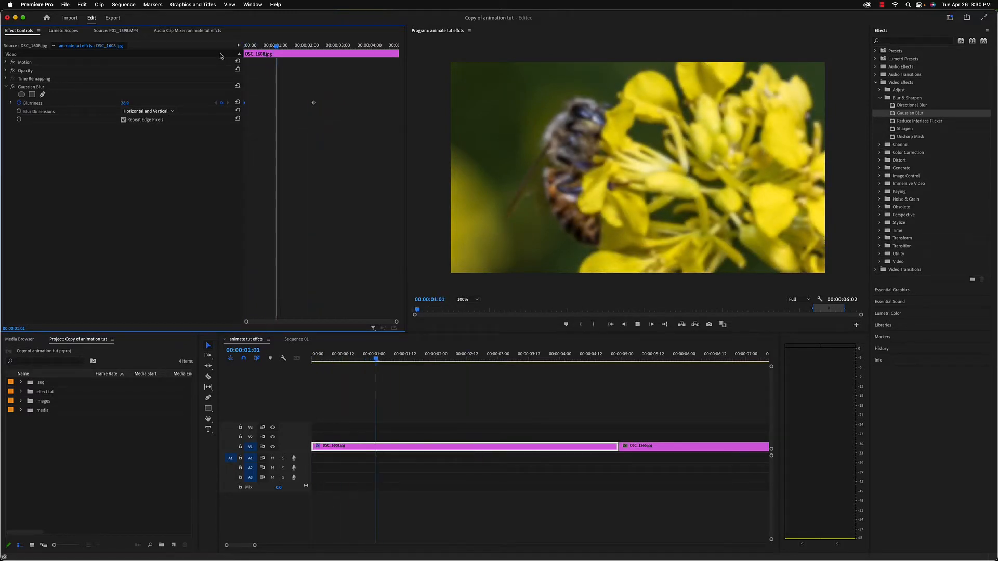
{"action": "key", "text": "space"}
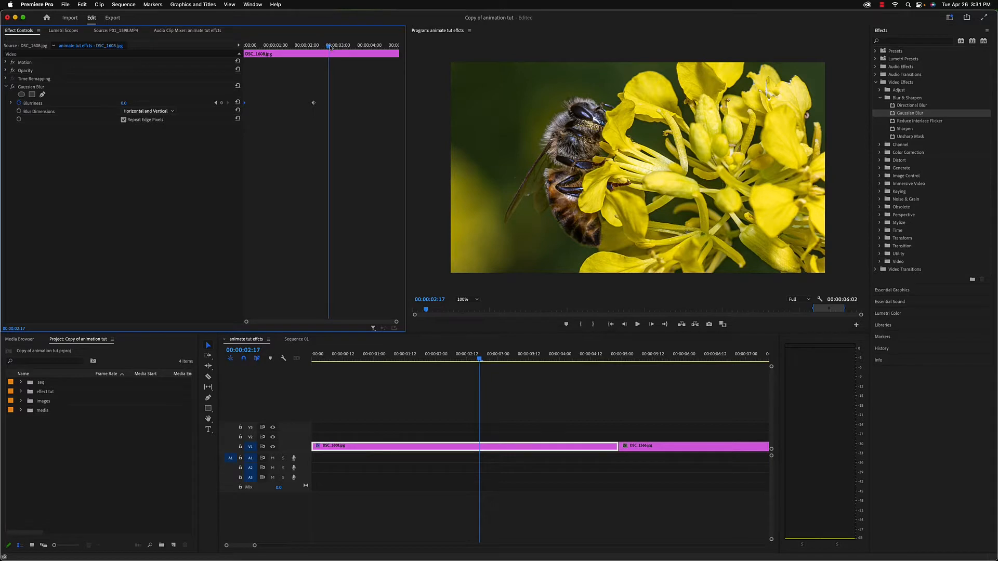
{"action": "left_click_drag", "start_coordinate": [330, 47], "coordinate": [243, 50]}
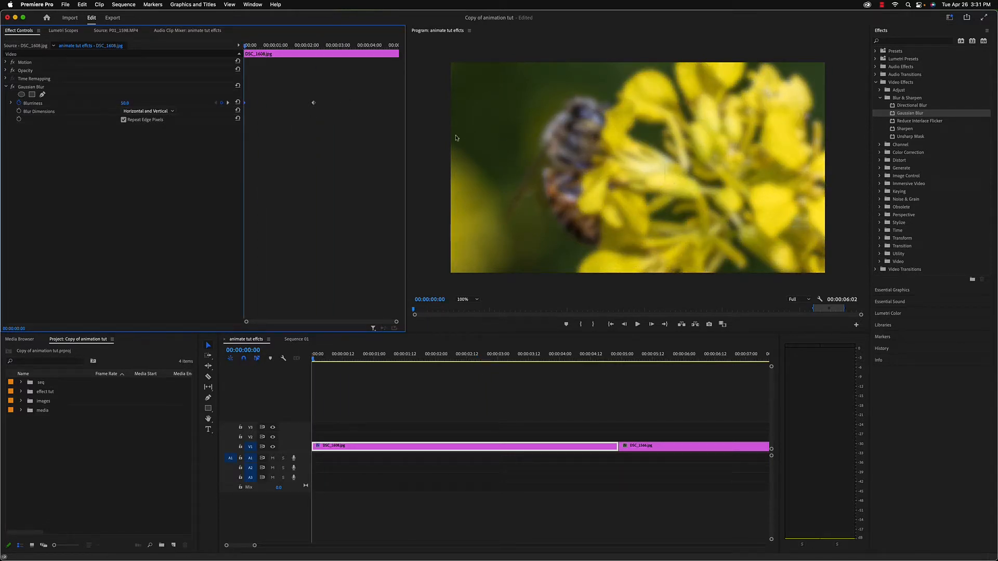
Try the Horizontal blur dimensions on DSC_1608.jpg, and set them back to Horizontal and Vertical.
{"action": "left_click", "coordinate": [172, 112]}
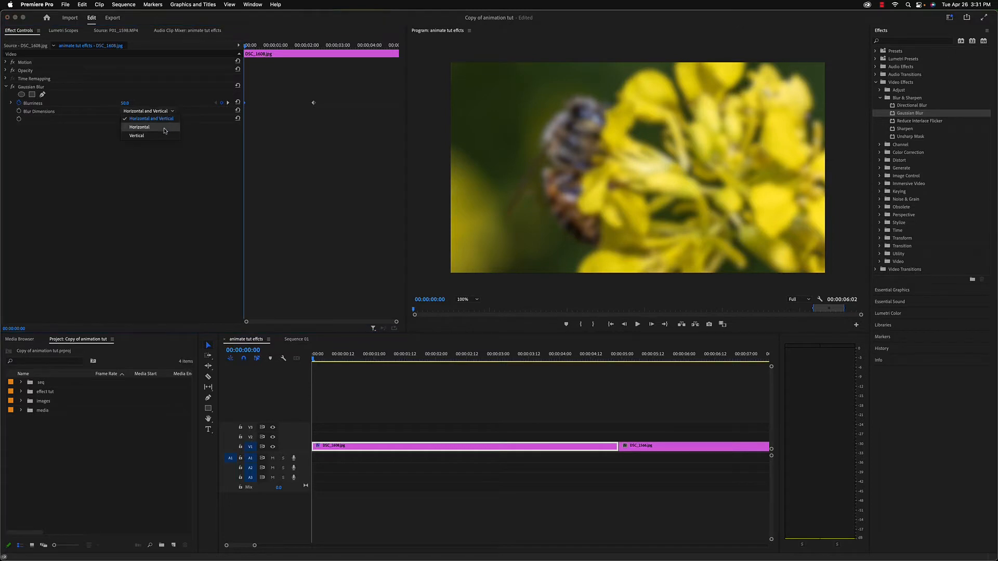
{"action": "left_click", "coordinate": [164, 130]}
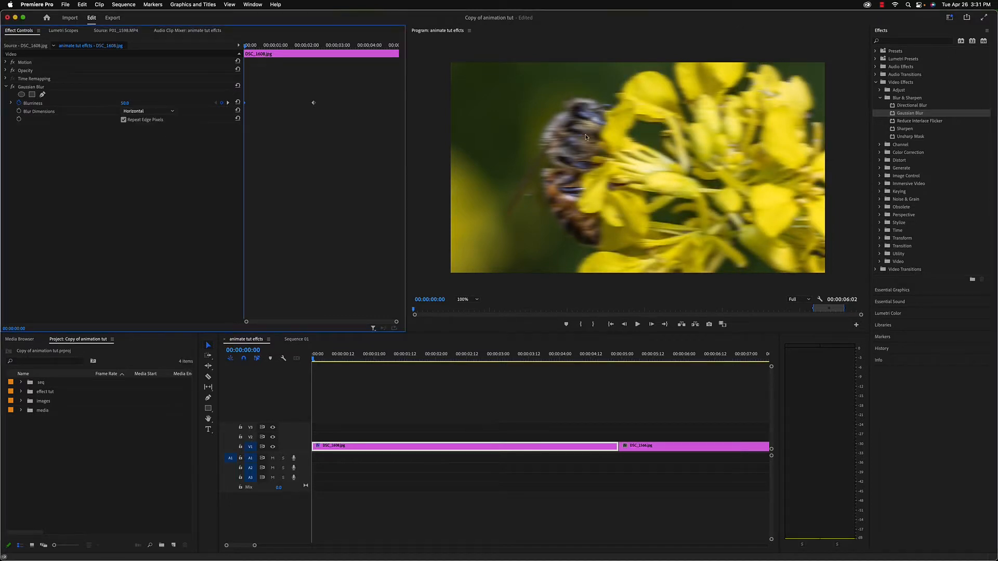
{"action": "left_click", "coordinate": [173, 113]}
{"action": "left_click", "coordinate": [171, 121]}
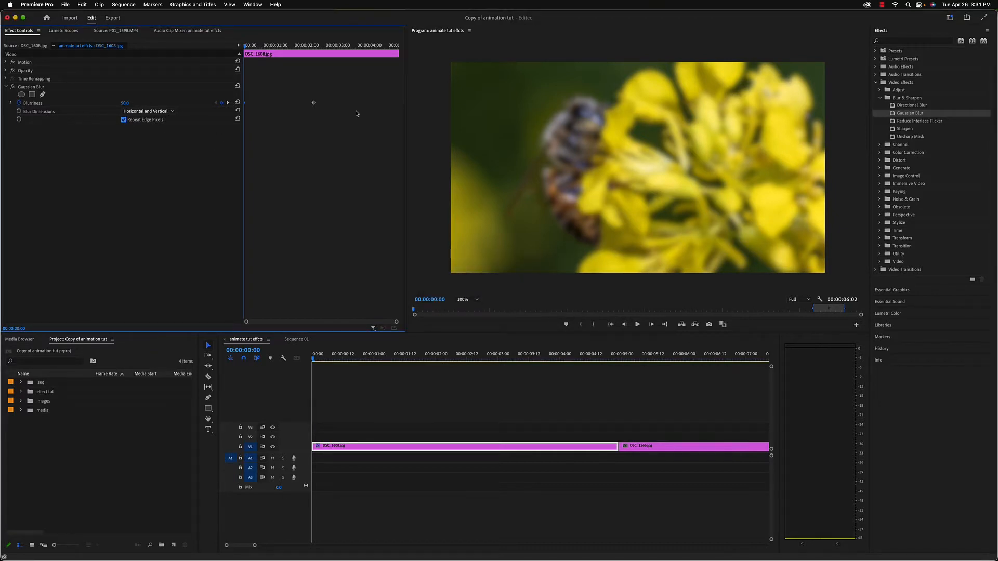
Apply the Mirror effect from the Distort video effects to the second clip on track V1, DSC_1566.jpg.
{"action": "left_click_drag", "start_coordinate": [245, 46], "coordinate": [314, 103]}
{"action": "left_click_drag", "start_coordinate": [254, 546], "coordinate": [277, 547]}
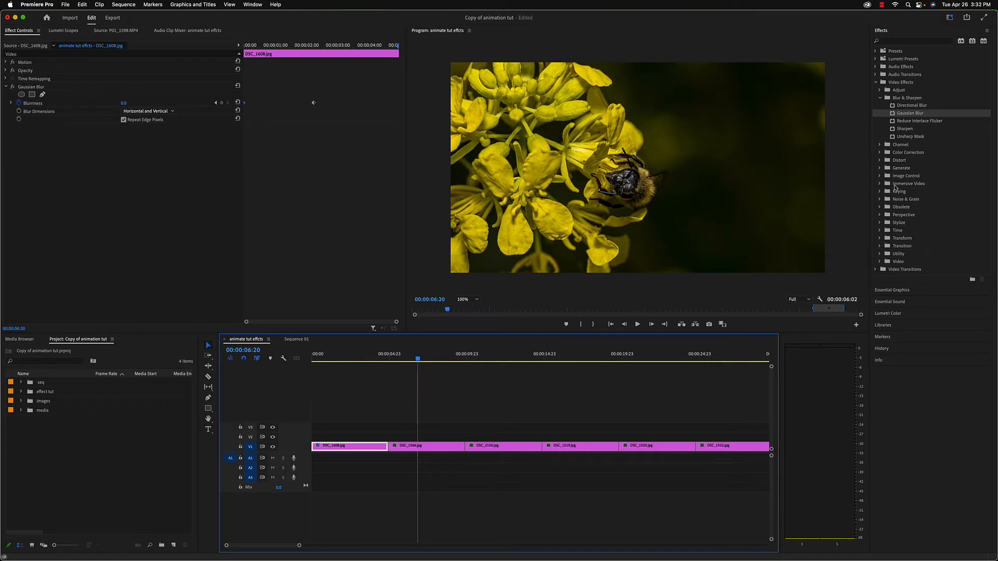
{"action": "left_click", "coordinate": [882, 161]}
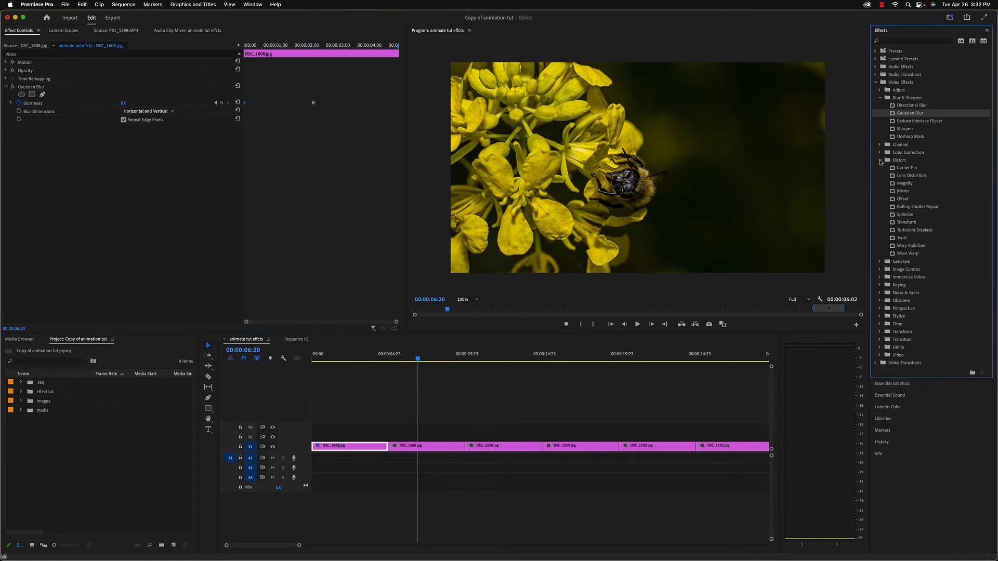
{"action": "left_click", "coordinate": [893, 192]}
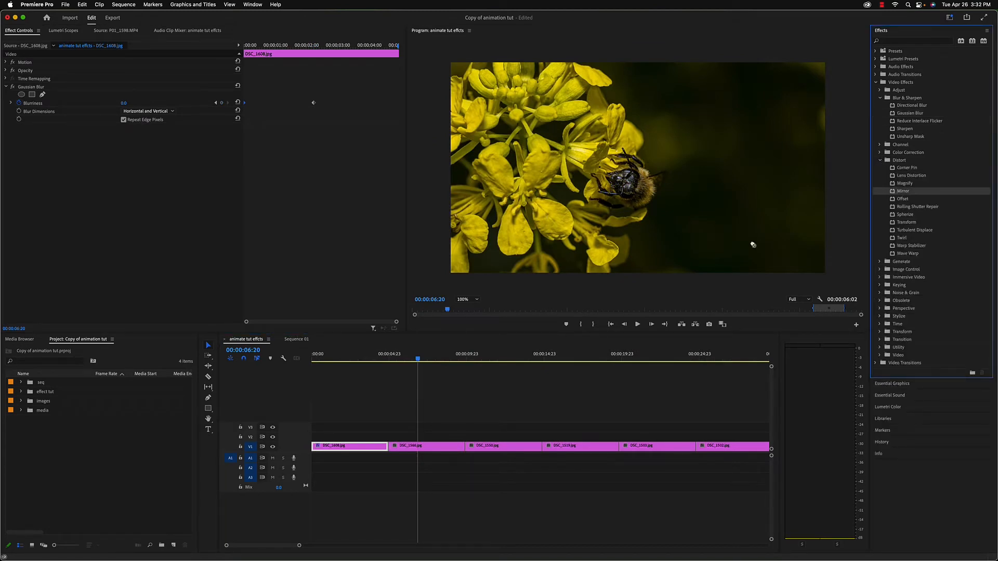
{"action": "left_click_drag", "start_coordinate": [753, 245], "coordinate": [426, 448]}
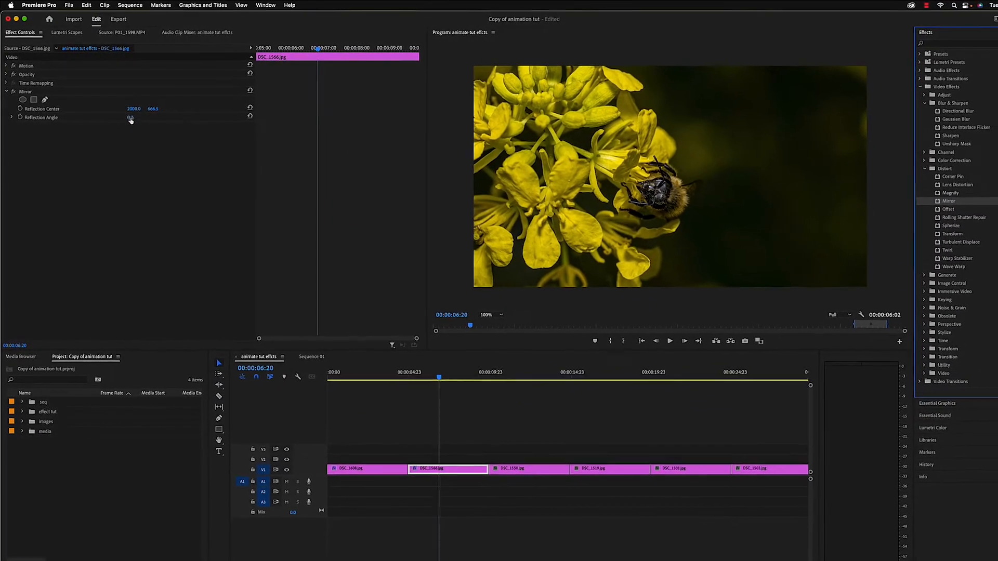
Try different Mirror reflection angles on DSC_1566.jpg, ending at 71°.
{"action": "mouse_move", "coordinate": [131, 119]}
{"action": "left_mouse_down"}
{"action": "mouse_move", "coordinate": [161, 120]}
{"action": "mouse_move", "coordinate": [133, 113]}
{"action": "mouse_move", "coordinate": [144, 111]}
{"action": "left_mouse_up"}
{"action": "left_click", "coordinate": [126, 111]}
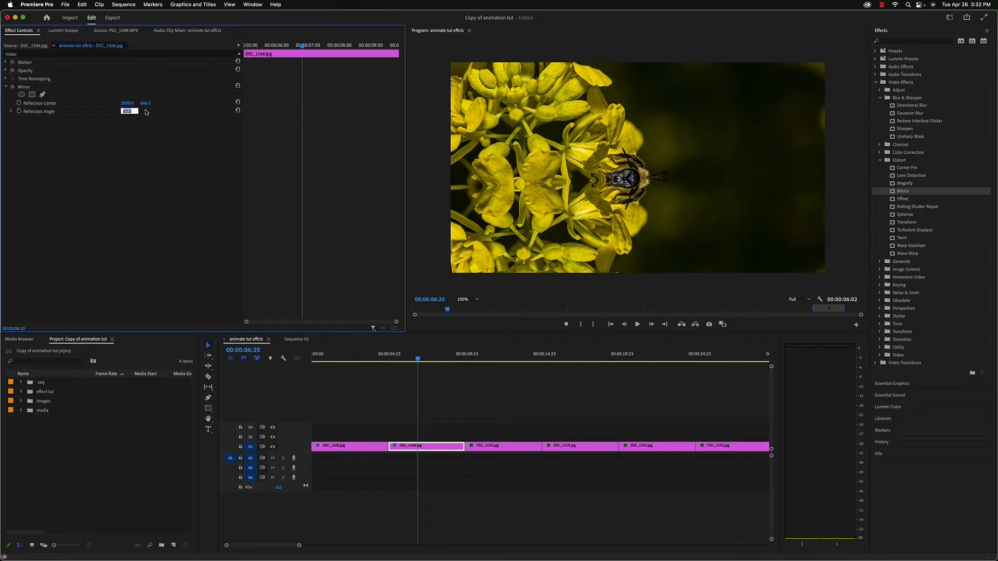
{"action": "type", "text": "63"}
{"action": "key", "text": "Return"}
{"action": "mouse_move", "coordinate": [126, 111]}
{"action": "left_mouse_down"}
{"action": "mouse_move", "coordinate": [142, 112]}
{"action": "mouse_move", "coordinate": [130, 111]}
{"action": "left_mouse_up"}
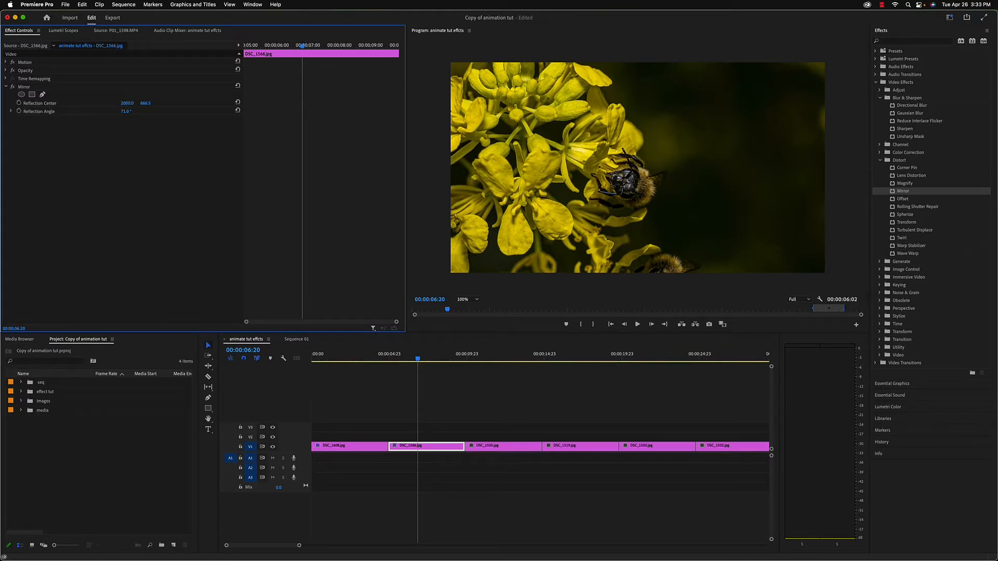
Try other Mirror reflection centers and angles on DSC_1566.jpg, ending with center -1478, 786.5 and angle 97°.
{"action": "left_click_drag", "start_coordinate": [128, 103], "coordinate": [69, 103]}
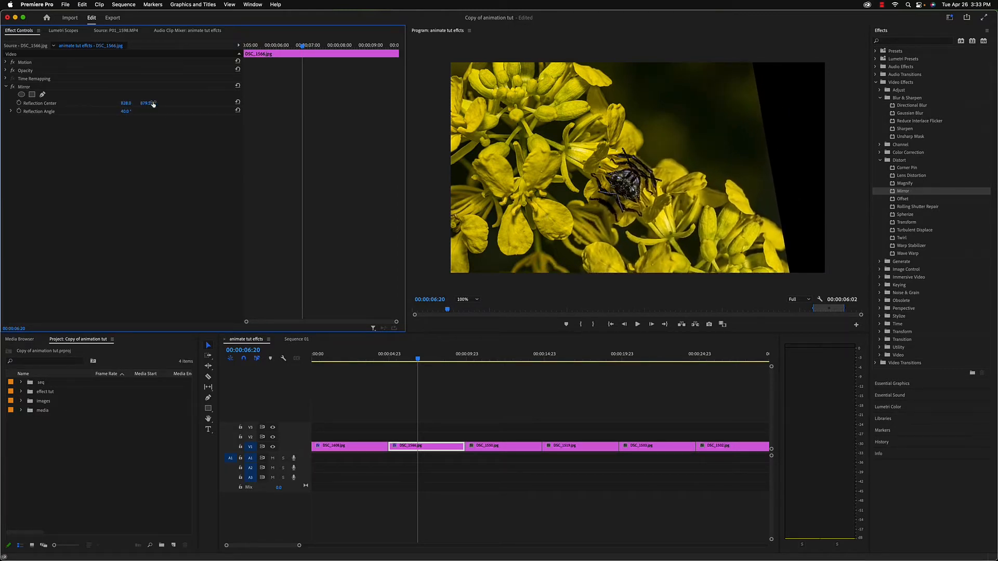
{"action": "left_click_drag", "start_coordinate": [153, 103], "coordinate": [187, 103]}
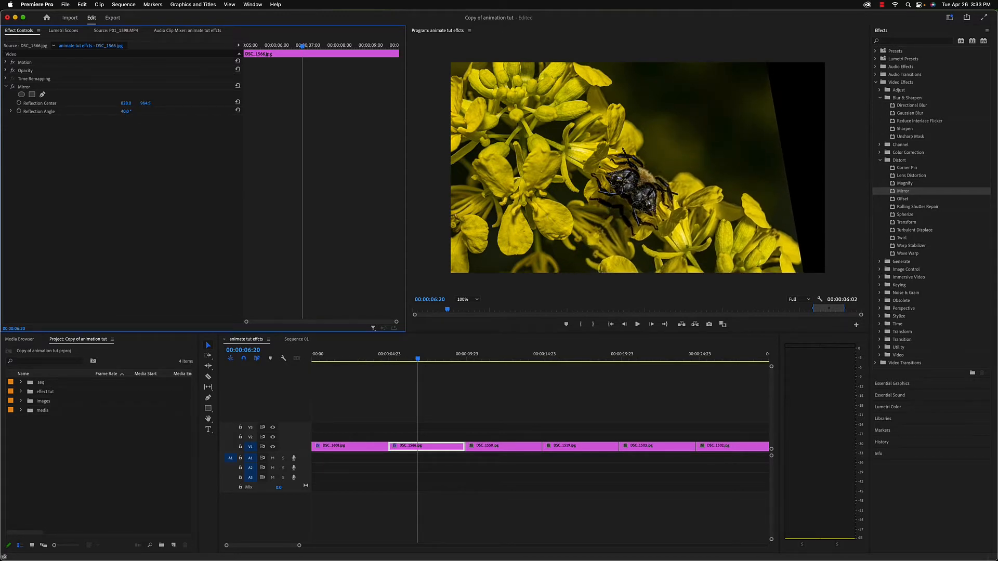
{"action": "left_click_drag", "start_coordinate": [126, 112], "coordinate": [0, 103]}
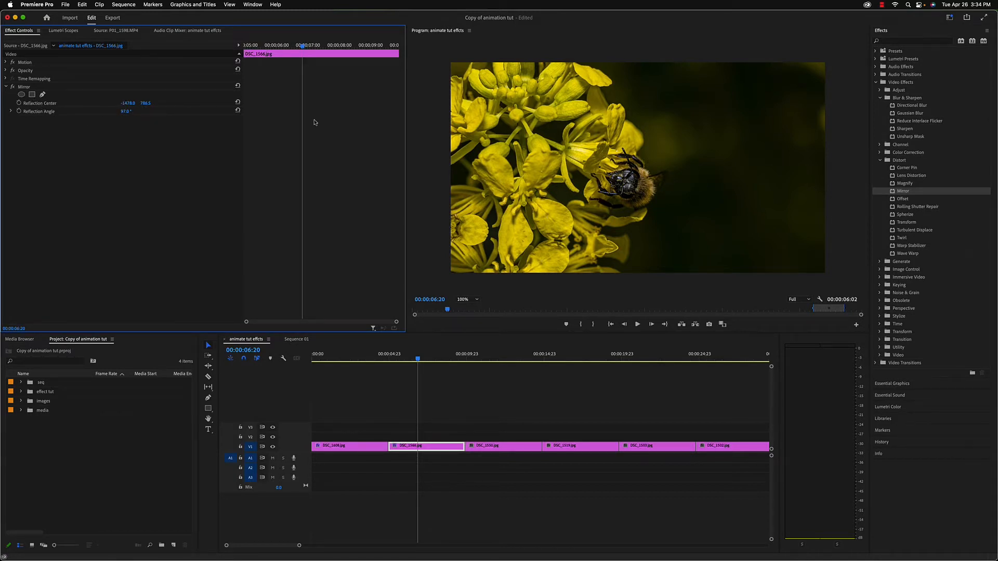
Collapse the Distort and Blur & Sharpen effect folders, and delete the Mirror effect from DSC_1566.jpg.
{"action": "left_click", "coordinate": [880, 160]}
{"action": "left_click", "coordinate": [881, 97]}
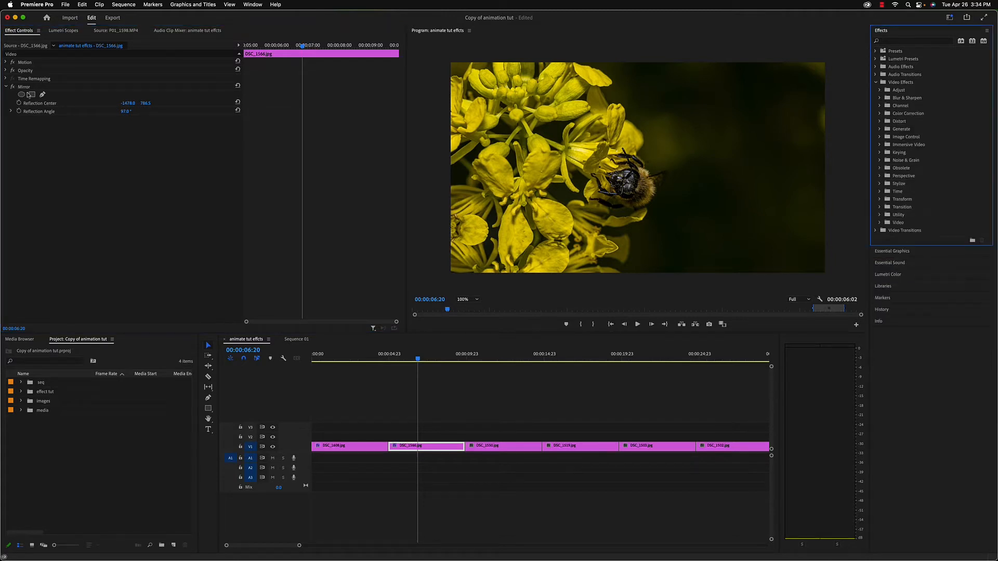
{"action": "left_click", "coordinate": [24, 87]}
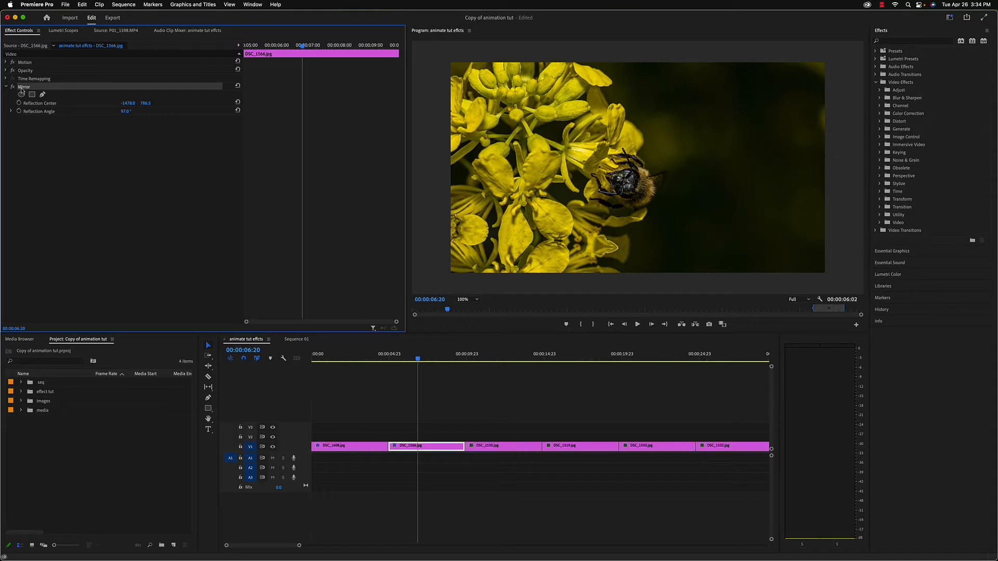
{"action": "key", "text": "BackSpace"}
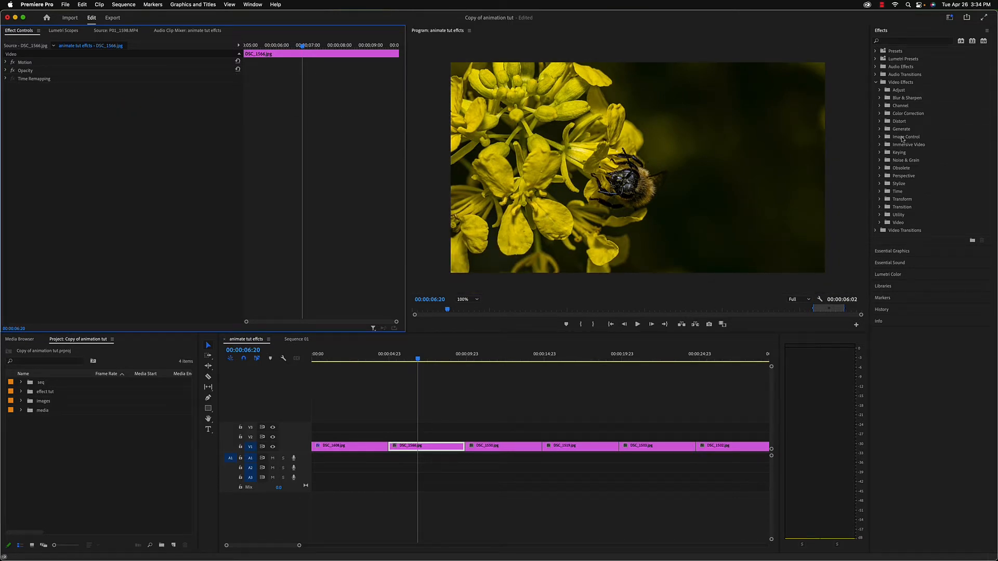
Apply the Invert effect from the Channel video effects to DSC_1566.jpg on track V1.
{"action": "left_click", "coordinate": [879, 106]}
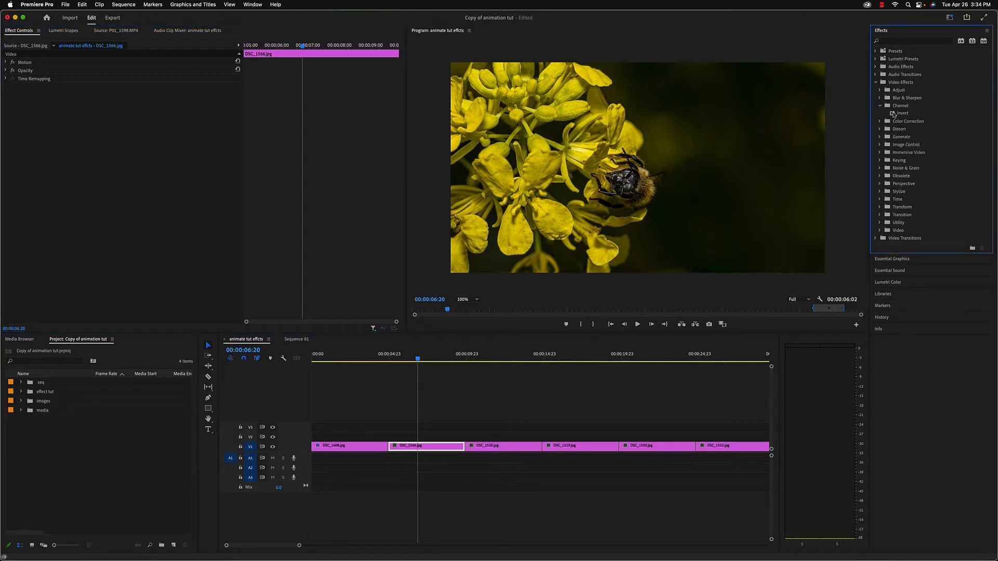
{"action": "left_click", "coordinate": [895, 114]}
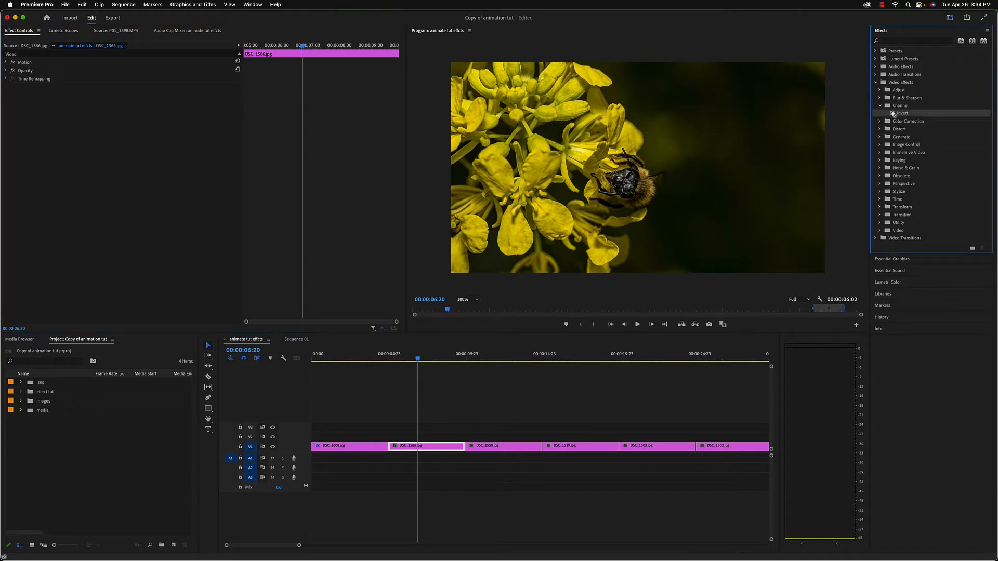
{"action": "left_click_drag", "start_coordinate": [894, 114], "coordinate": [432, 448]}
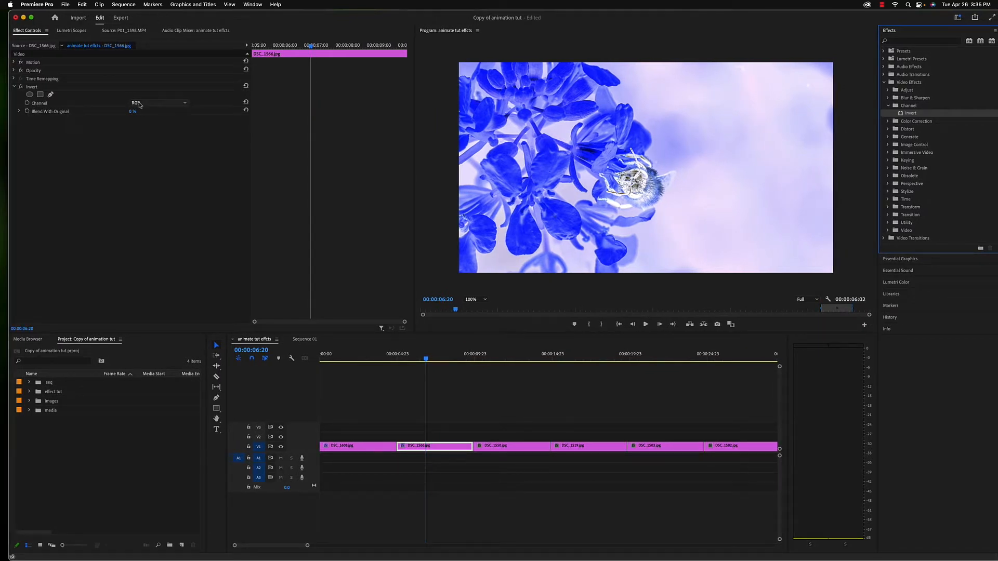
Set the Invert channel to Lightness after trying Red and Green, and try out Blend With Original, ending at 0%.
{"action": "left_click", "coordinate": [184, 105]}
{"action": "left_click", "coordinate": [168, 120]}
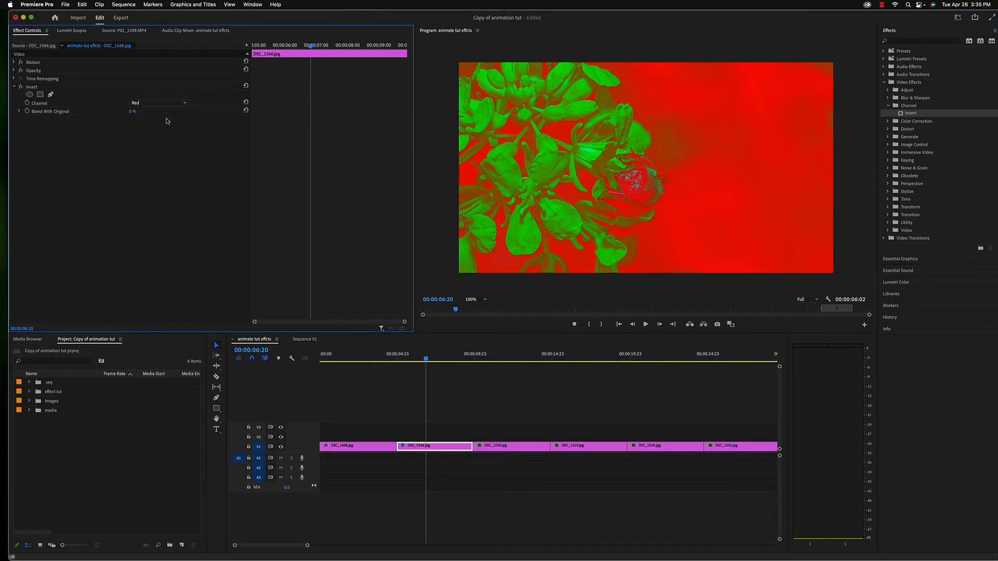
{"action": "left_click", "coordinate": [186, 105]}
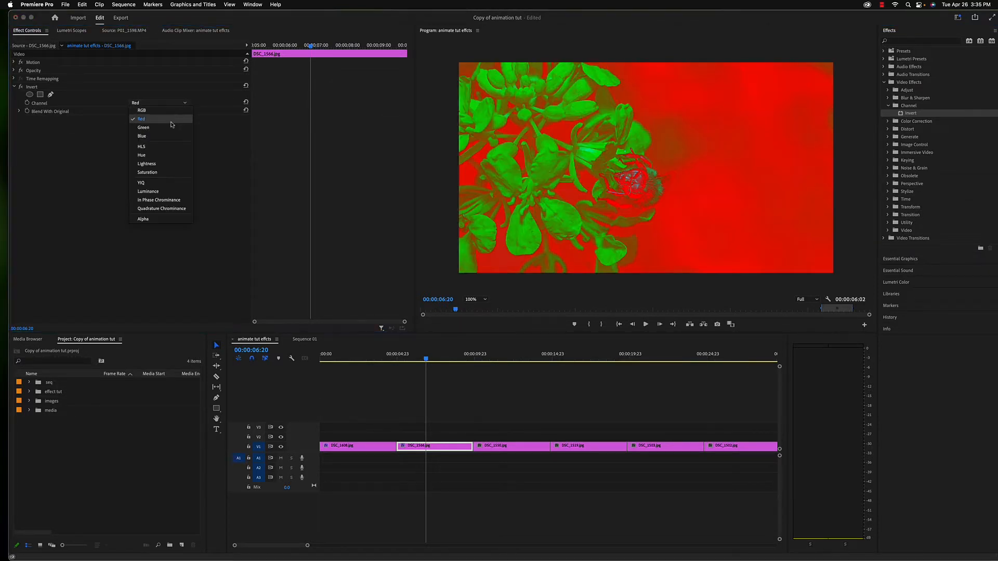
{"action": "left_click", "coordinate": [171, 126]}
{"action": "left_click", "coordinate": [187, 104]}
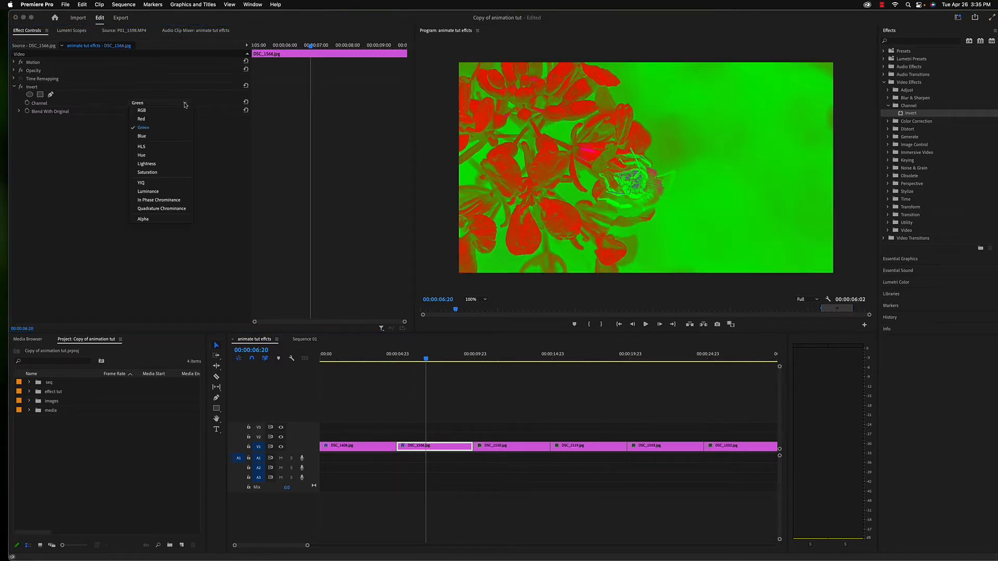
{"action": "left_click", "coordinate": [175, 165]}
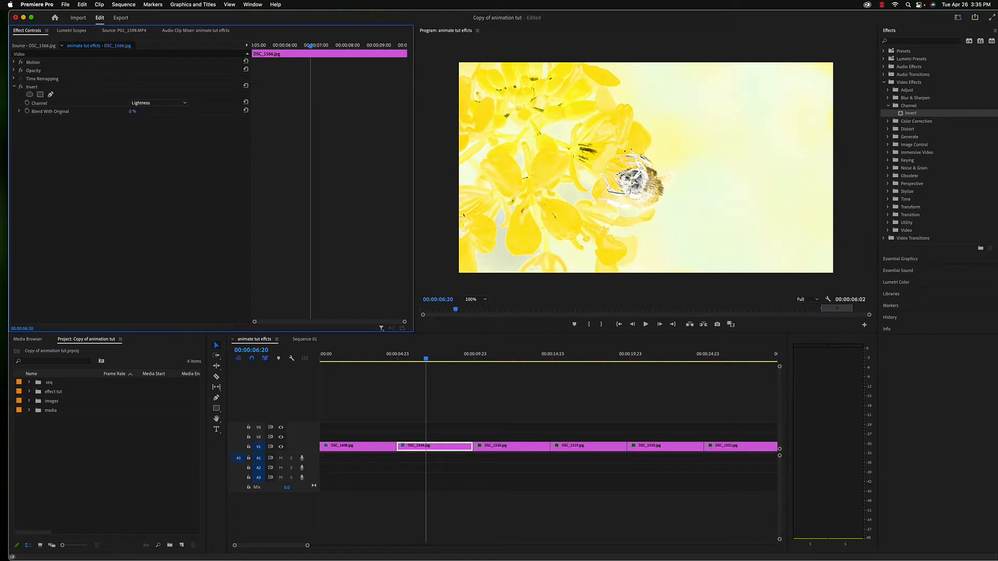
{"action": "left_click_drag", "start_coordinate": [133, 111], "coordinate": [46, 124]}
Add an elliptical mask to the Invert effect and reshape it into a wide ellipse around the bee.
{"action": "left_click", "coordinate": [30, 96]}
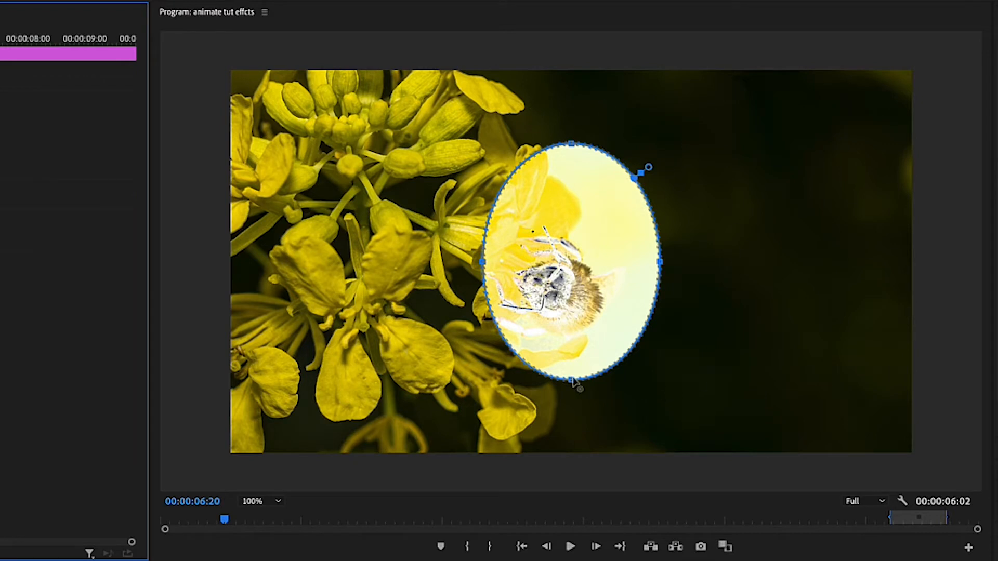
{"action": "left_click_drag", "start_coordinate": [572, 145], "coordinate": [574, 179]}
{"action": "left_click_drag", "start_coordinate": [483, 284], "coordinate": [414, 286]}
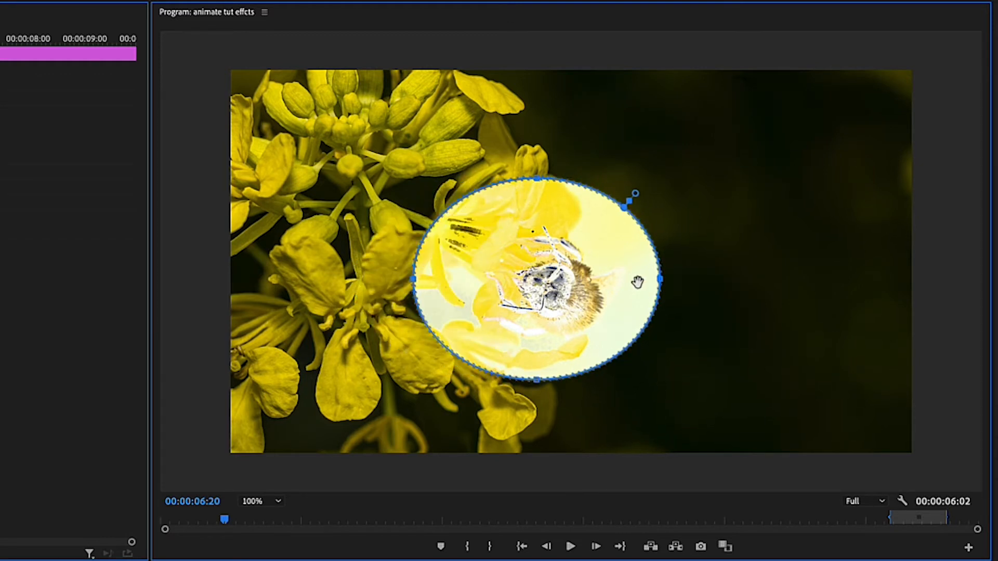
{"action": "left_click_drag", "start_coordinate": [661, 281], "coordinate": [778, 282]}
{"action": "left_click_drag", "start_coordinate": [596, 397], "coordinate": [596, 400]}
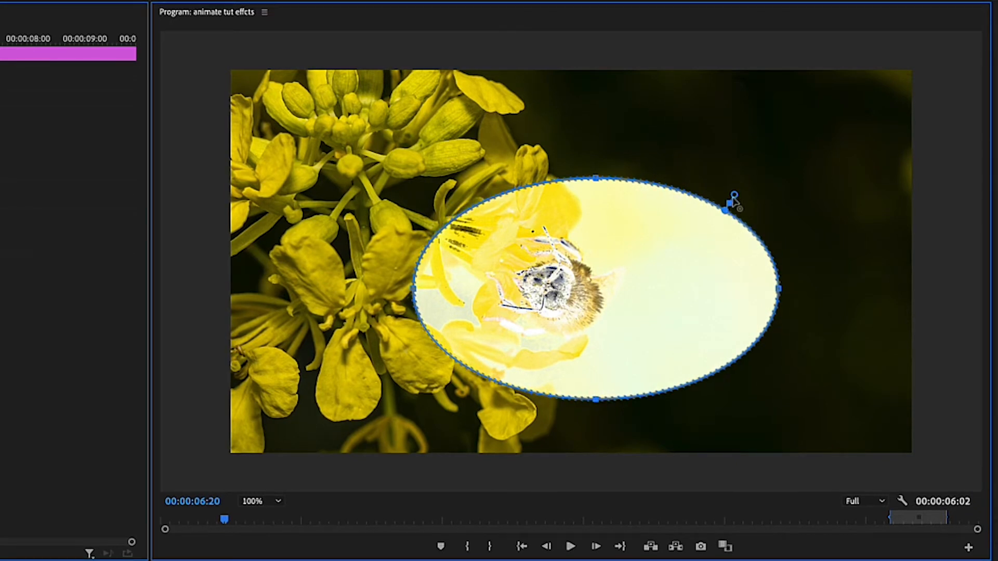
Feather the ellipse mask's edge broadly and stretch the mask outward to cover most of the frame.
{"action": "left_click_drag", "start_coordinate": [735, 196], "coordinate": [773, 164]}
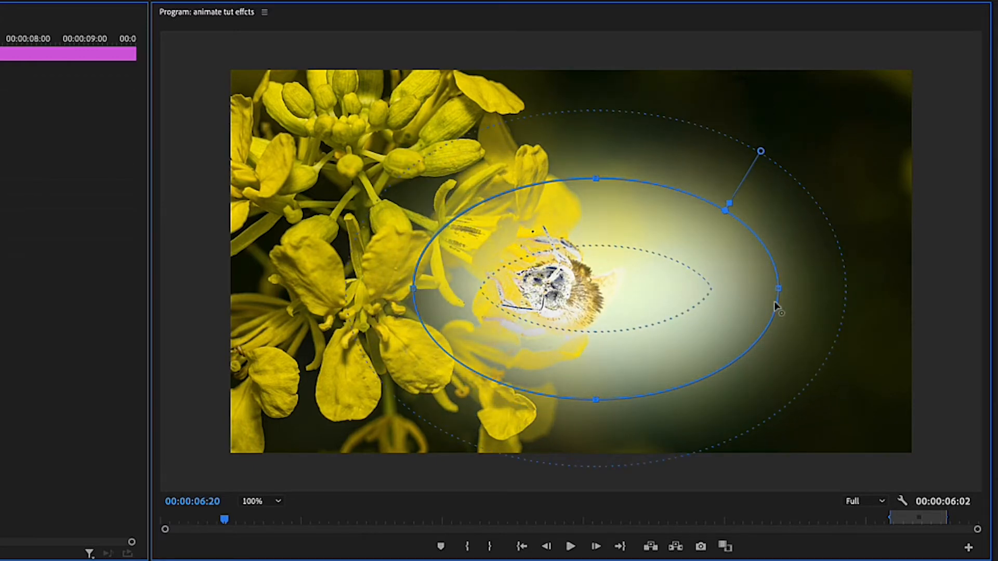
{"action": "left_click_drag", "start_coordinate": [779, 289], "coordinate": [861, 290]}
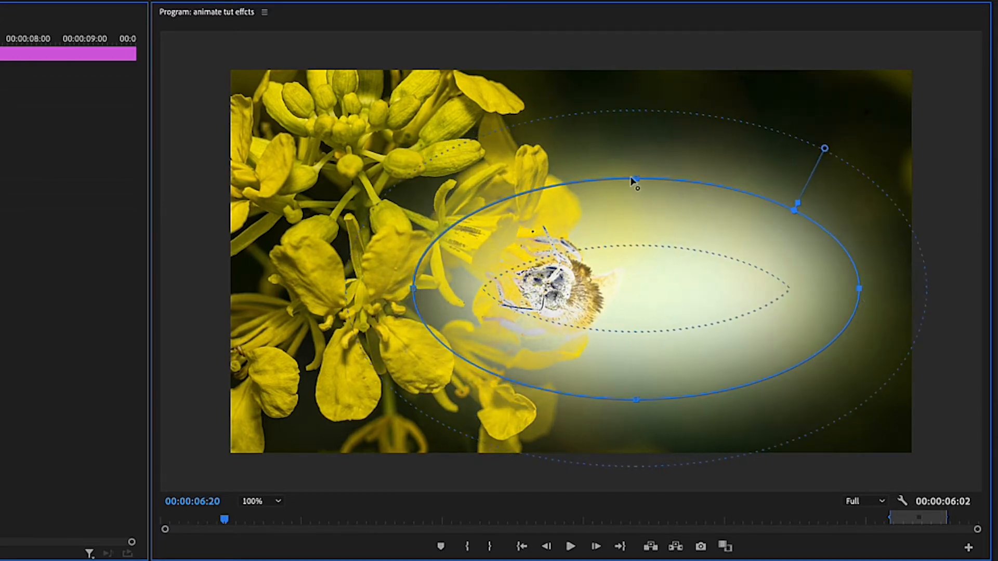
{"action": "left_click_drag", "start_coordinate": [636, 179], "coordinate": [635, 104]}
{"action": "left_click_drag", "start_coordinate": [636, 401], "coordinate": [635, 439]}
{"action": "left_click_drag", "start_coordinate": [413, 271], "coordinate": [288, 271]}
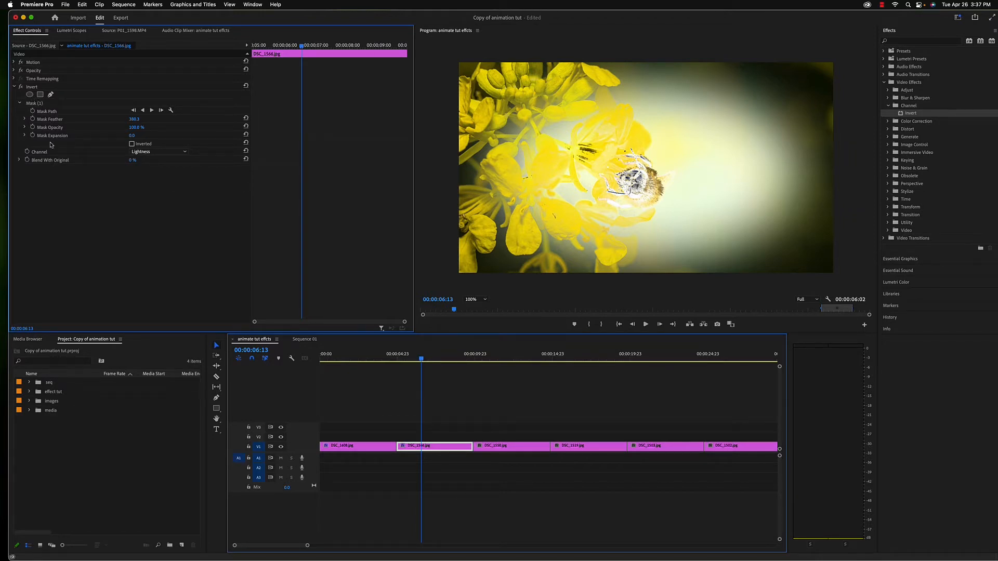
Set the mask feather to 169.3 and the mask expansion to -94, keeping 100% opacity, and invert the mask.
{"action": "left_click", "coordinate": [46, 112]}
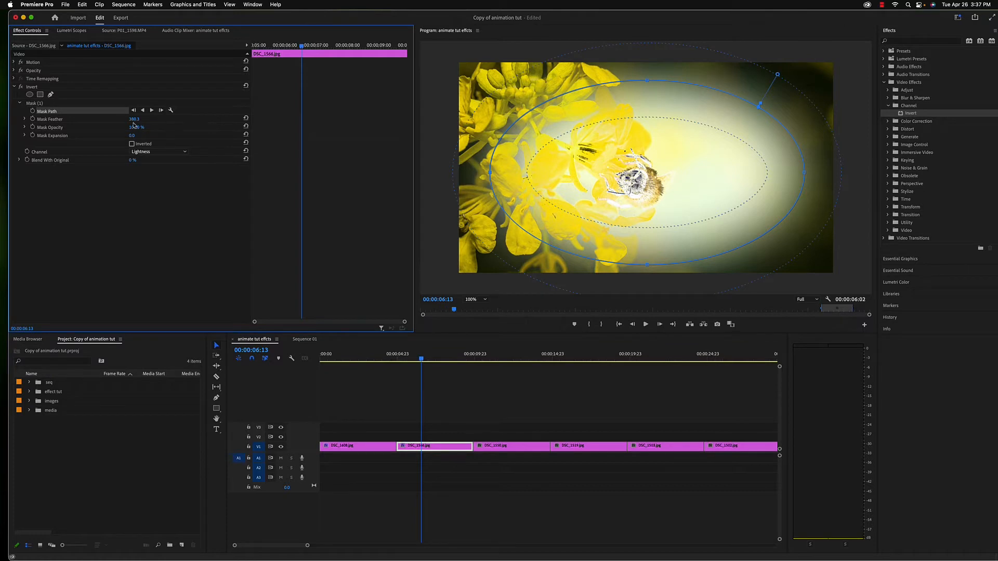
{"action": "left_click_drag", "start_coordinate": [134, 119], "coordinate": [35, 119]}
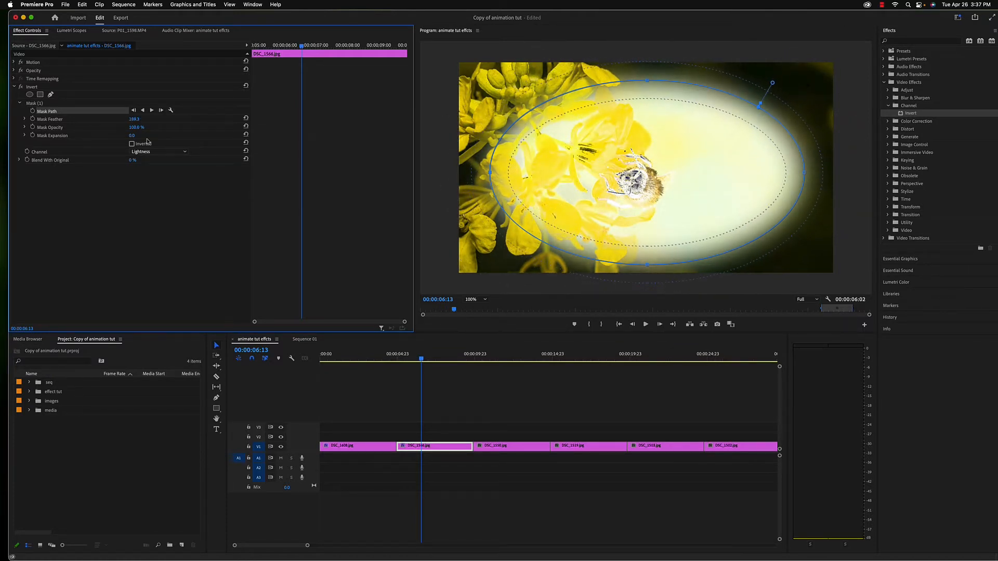
{"action": "left_click_drag", "start_coordinate": [135, 128], "coordinate": [55, 139]}
{"action": "left_click_drag", "start_coordinate": [131, 135], "coordinate": [100, 135]}
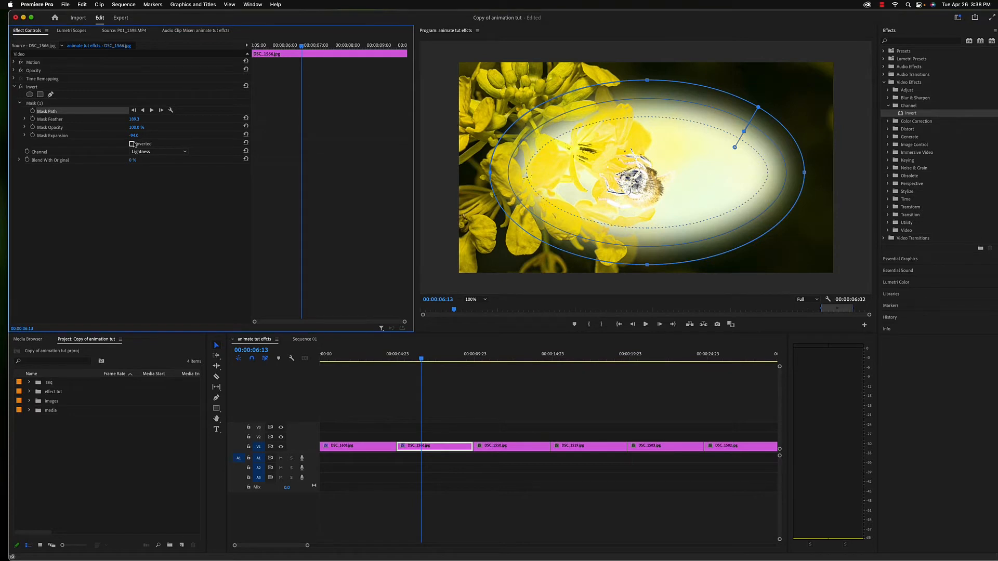
{"action": "left_click", "coordinate": [132, 144]}
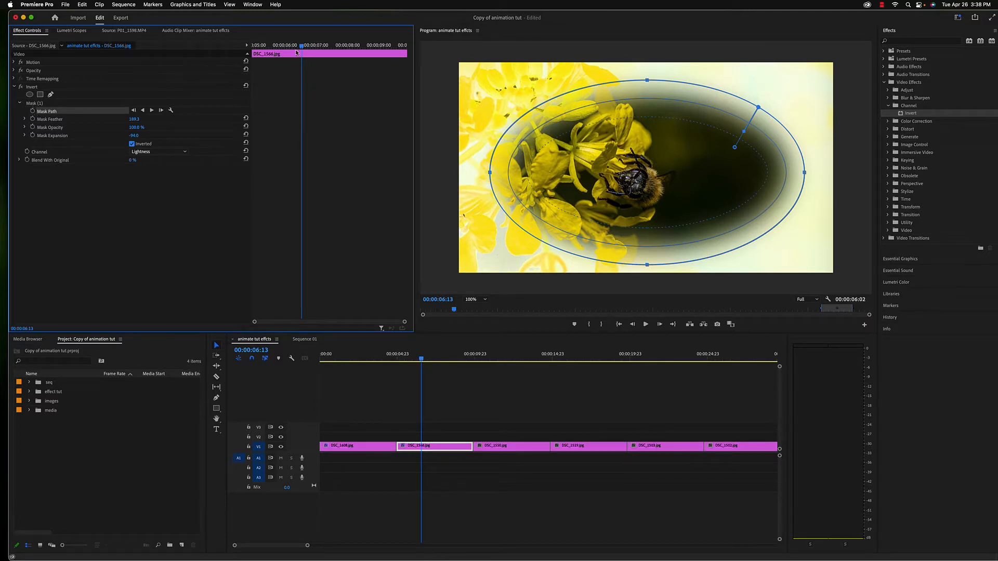
Keyframe the mask expansion on DSC_1566.jpg from -94 at the clip's start to 511 at 00:00:06:02.
{"action": "key", "text": "Up"}
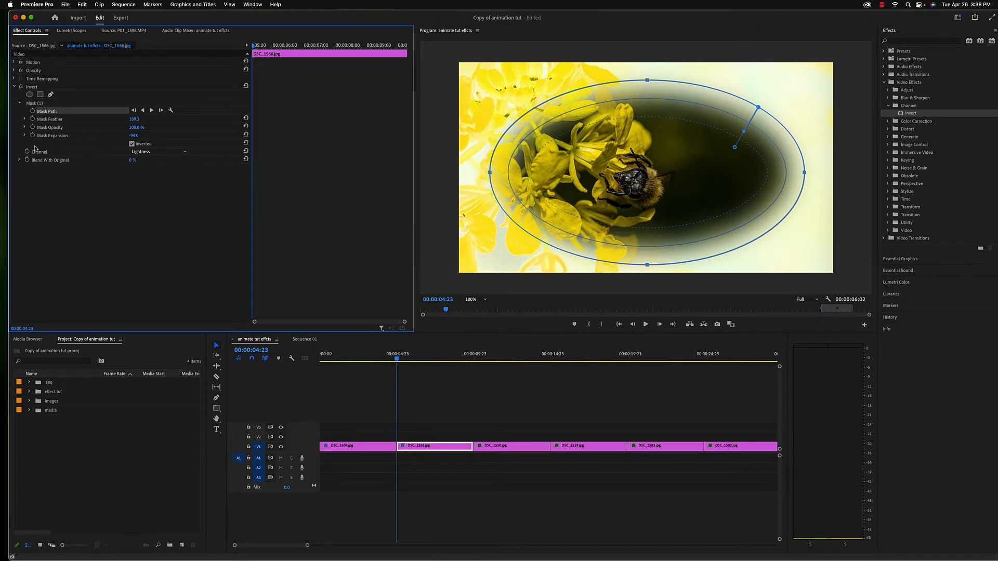
{"action": "left_click", "coordinate": [33, 135]}
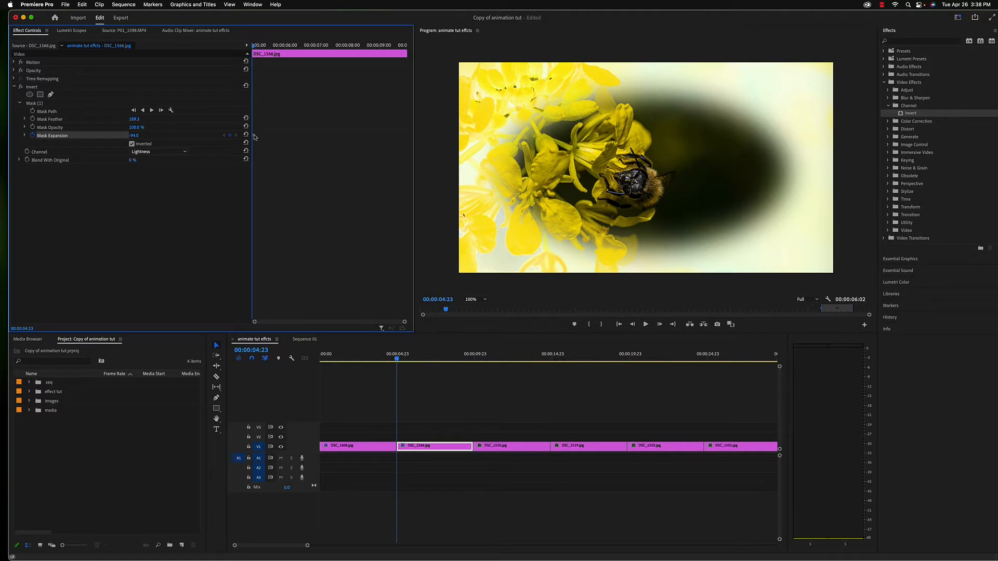
{"action": "left_click_drag", "start_coordinate": [254, 48], "coordinate": [290, 54]}
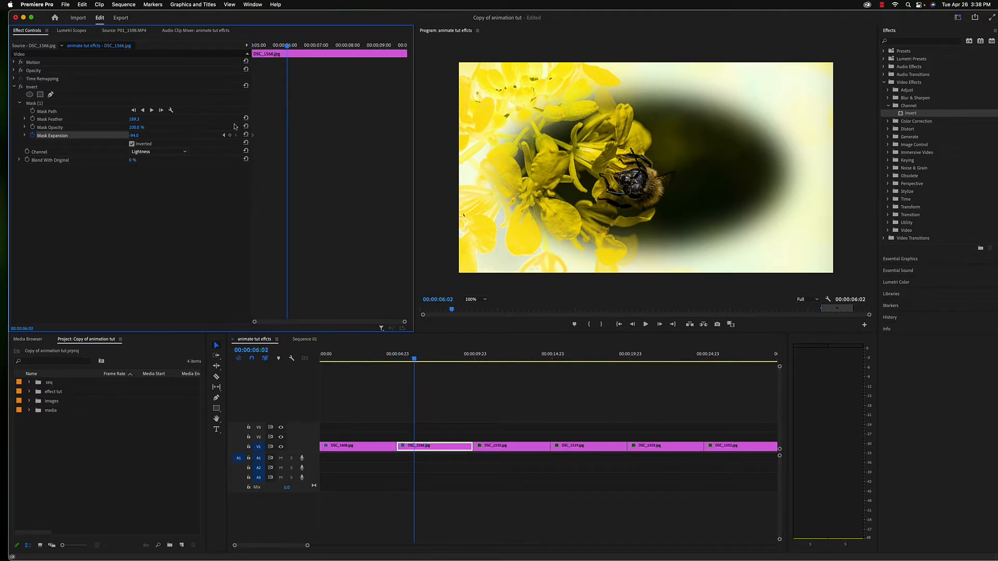
{"action": "left_click_drag", "start_coordinate": [133, 136], "coordinate": [449, 136]}
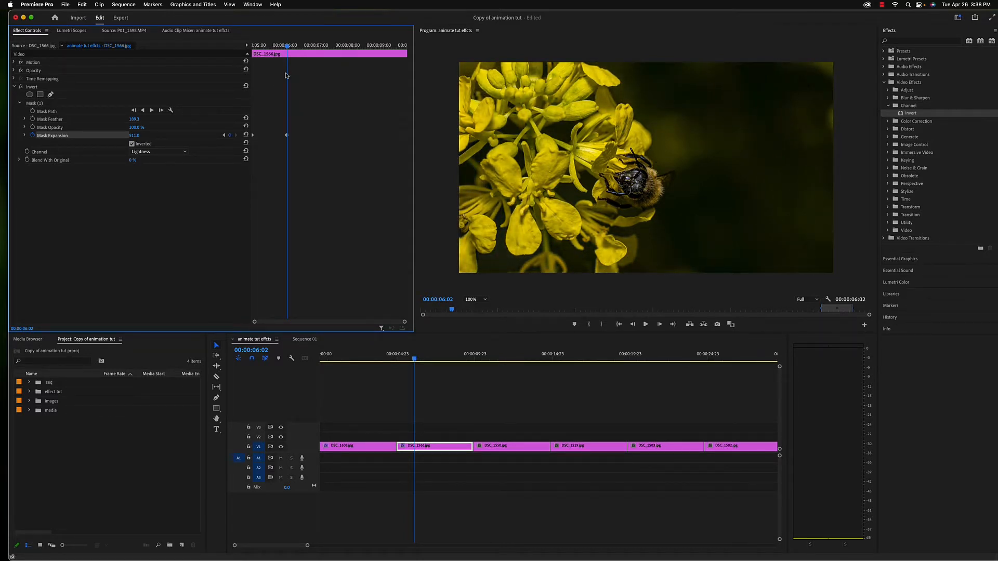
Play DSC_1566.jpg from its start to check the animated mask expansion, and return to the clip's start.
{"action": "left_click_drag", "start_coordinate": [289, 46], "coordinate": [227, 53]}
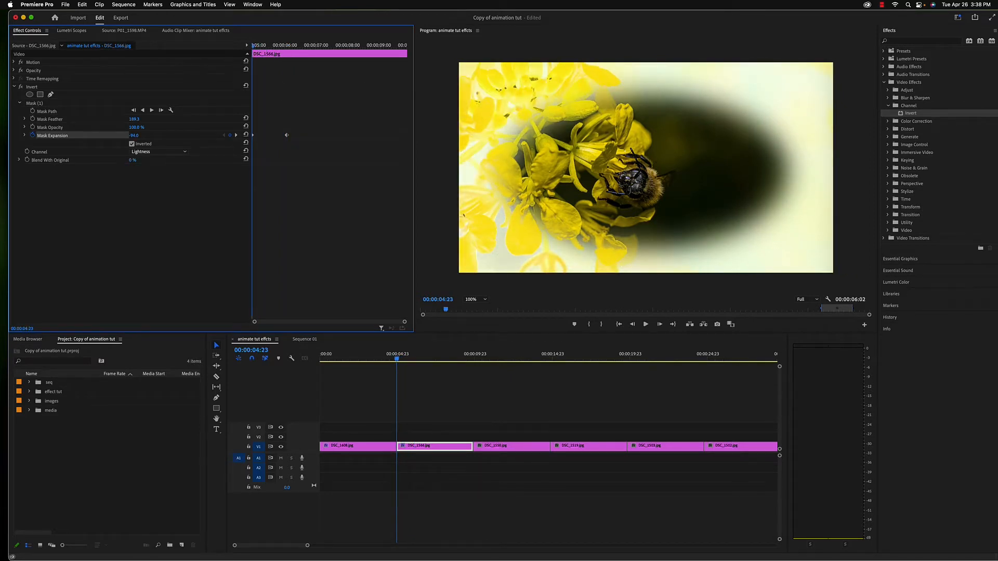
{"action": "key", "text": "space"}
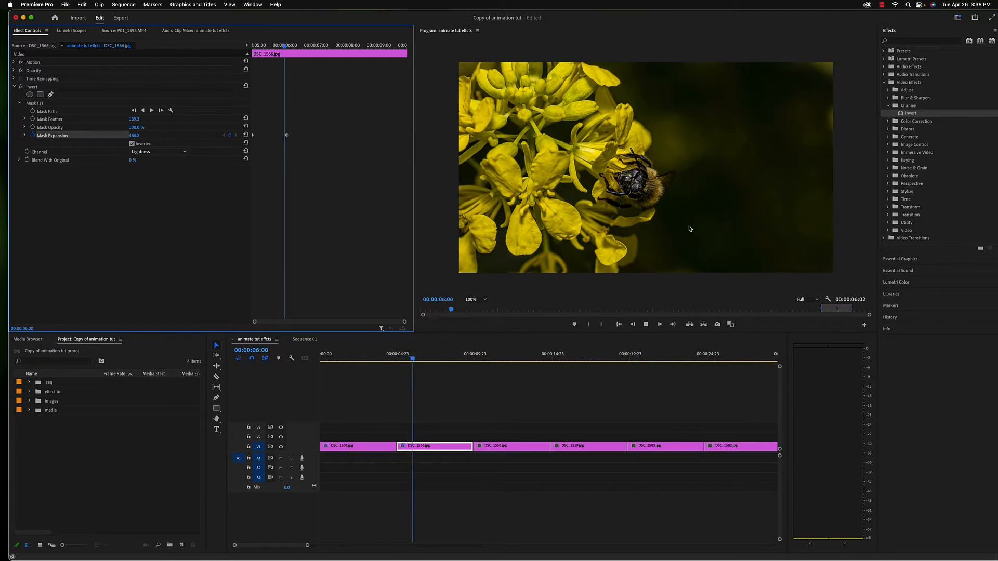
{"action": "key", "text": "space"}
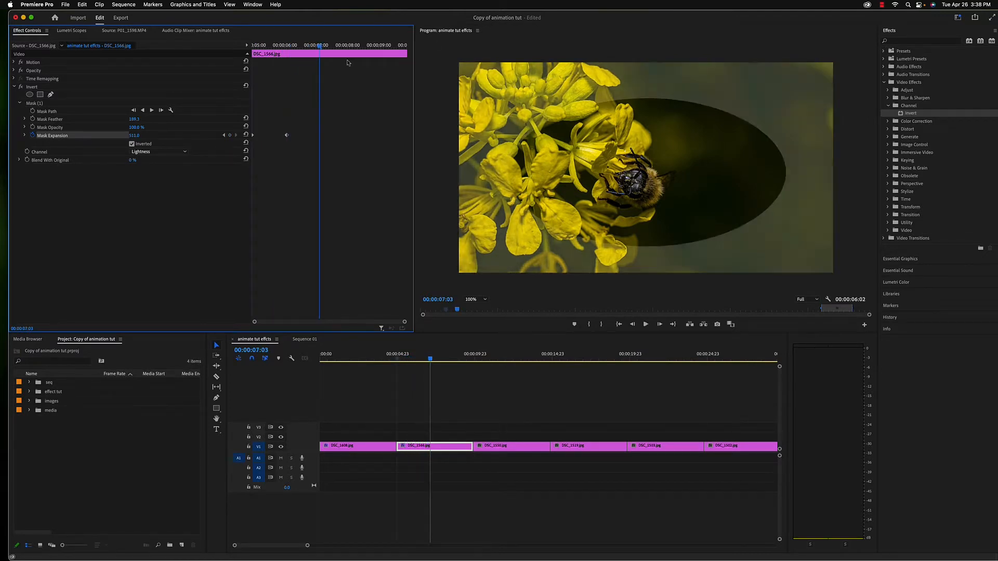
{"action": "key", "text": "Up"}
Collapse the Invert settings, move the playhead to 00:00:35:19 and select the production ID_3818213.mp4 clip on track V1.
{"action": "left_click", "coordinate": [19, 103]}
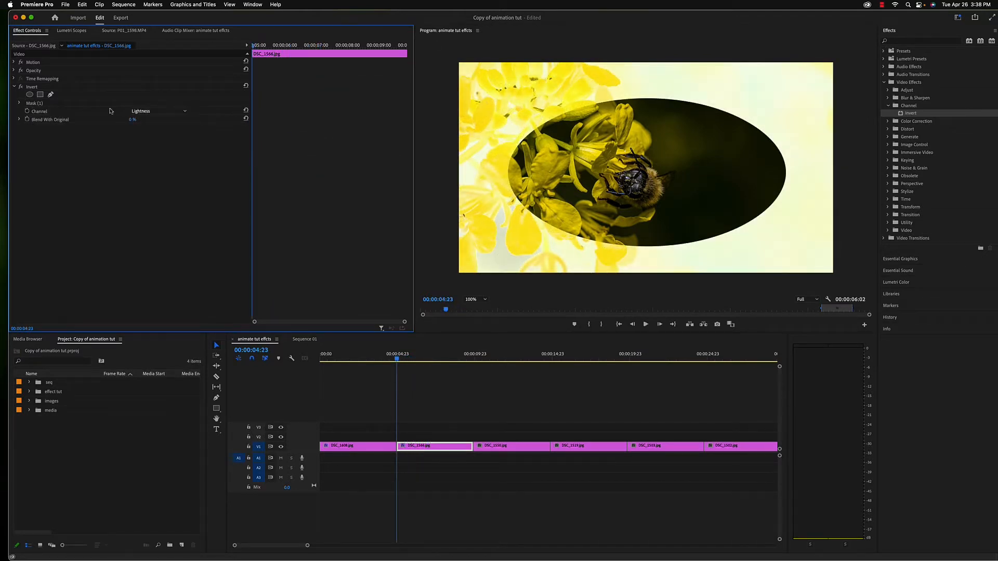
{"action": "left_click", "coordinate": [15, 87]}
{"action": "left_click_drag", "start_coordinate": [285, 546], "coordinate": [303, 546]}
{"action": "left_click_drag", "start_coordinate": [423, 358], "coordinate": [470, 358]}
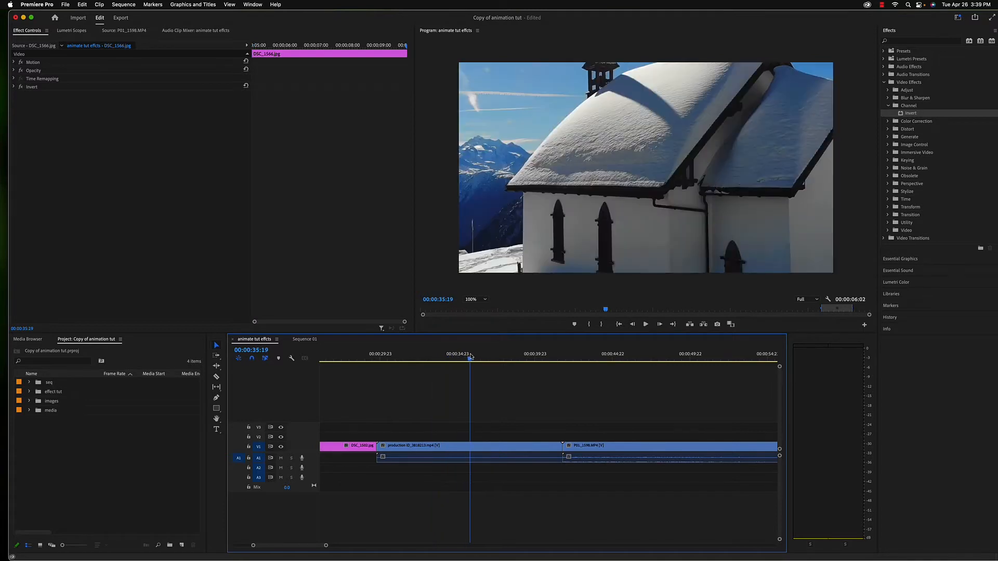
{"action": "left_click", "coordinate": [500, 448]}
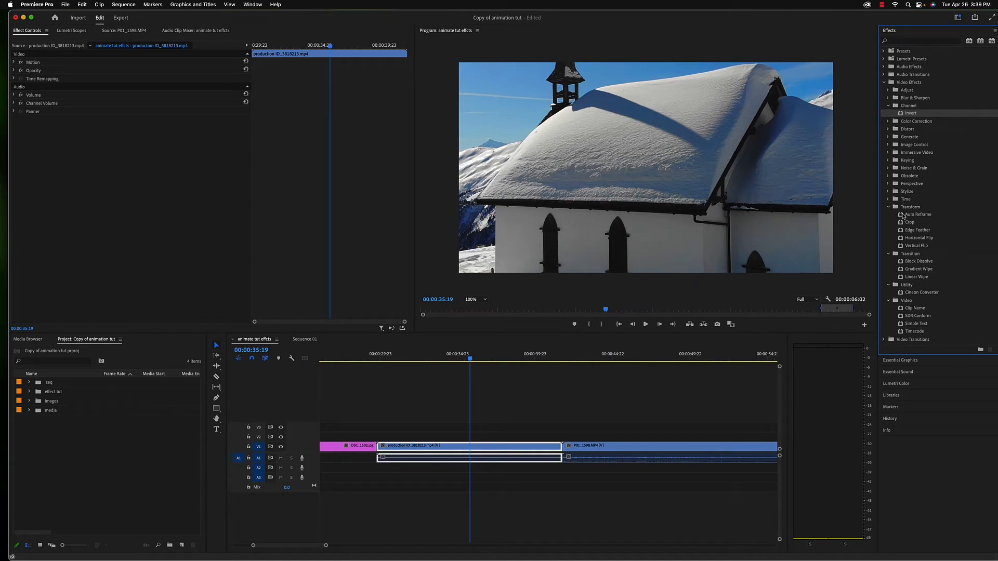
Apply Auto Reframe to the production ID_3818213.mp4 clip, collapse its settings and list the Adjust video effects.
{"action": "left_click_drag", "start_coordinate": [902, 216], "coordinate": [523, 446]}
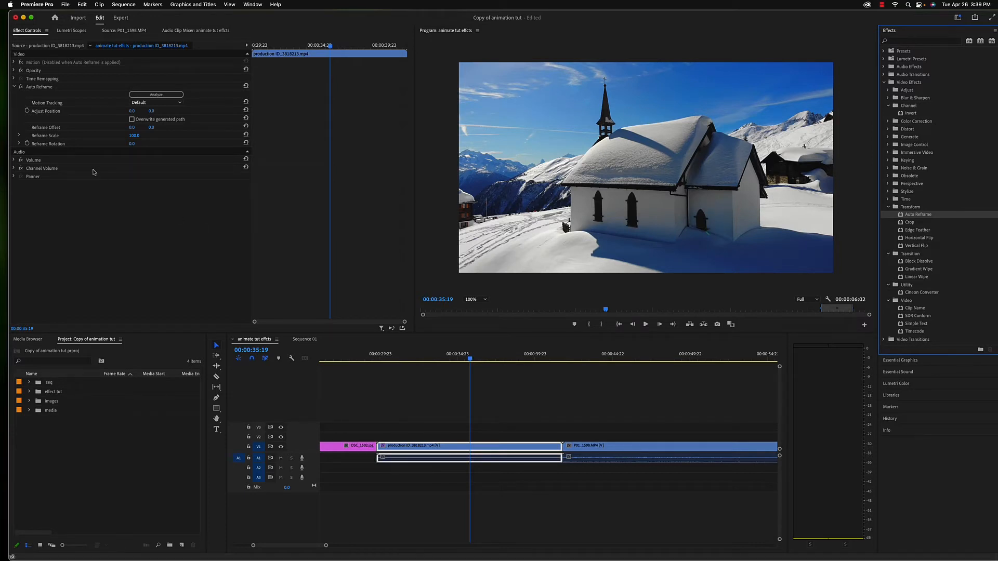
{"action": "left_click", "coordinate": [889, 106]}
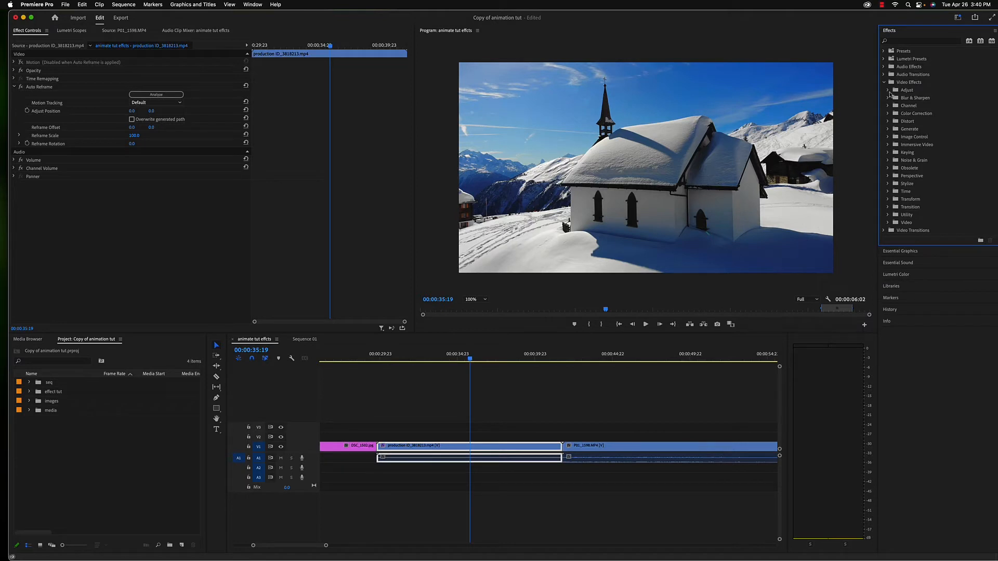
{"action": "left_click", "coordinate": [888, 91]}
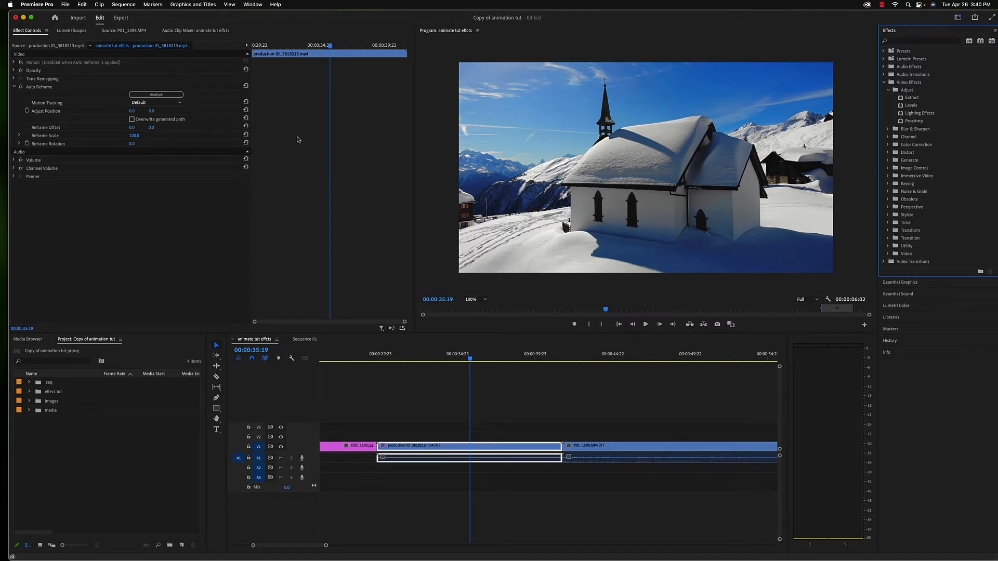
{"action": "left_click", "coordinate": [16, 87]}
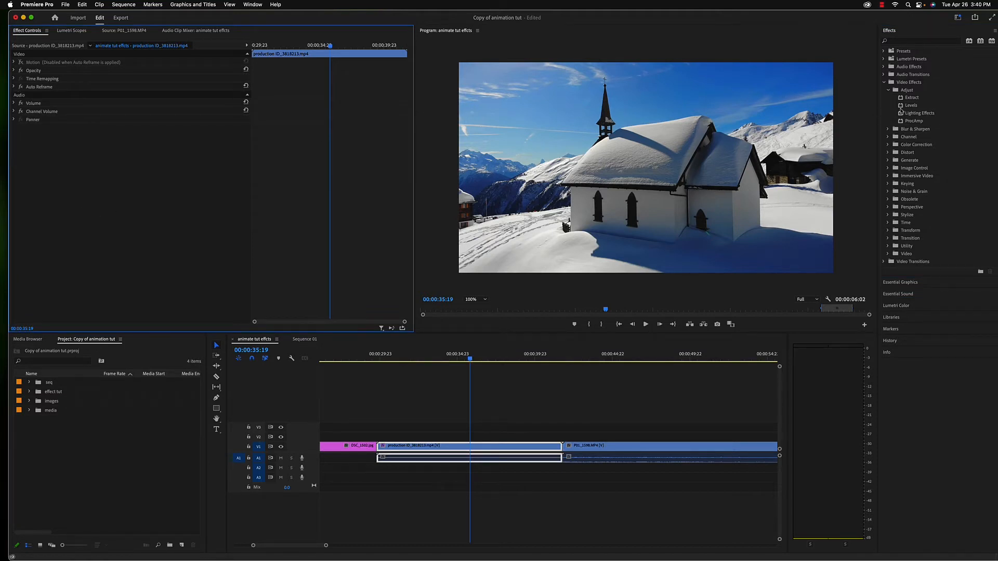
Apply the Lighting Effects effect to the production ID_3818213.mp4 clip and expand its Light 1 settings.
{"action": "left_click", "coordinate": [902, 113]}
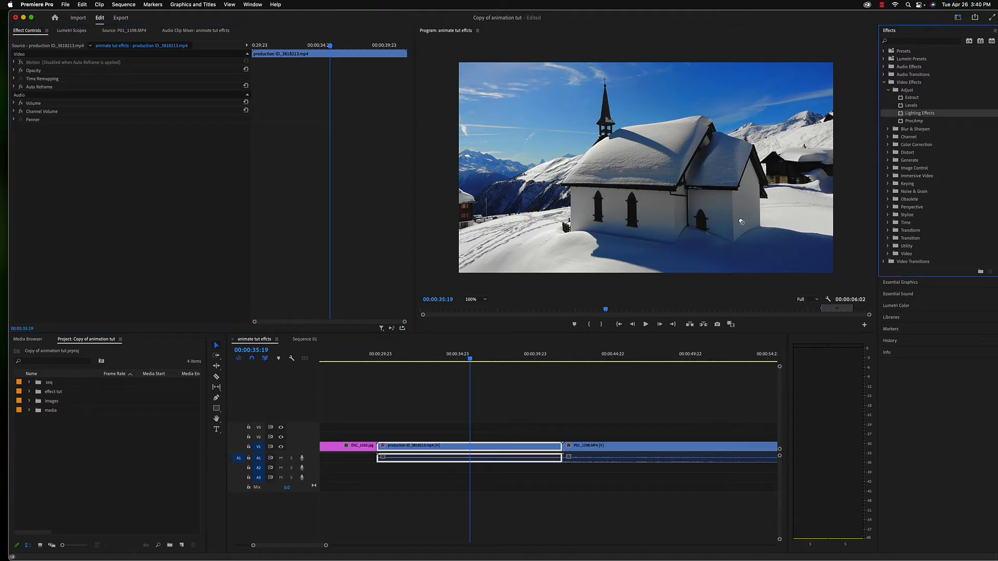
{"action": "left_click_drag", "start_coordinate": [742, 222], "coordinate": [490, 448]}
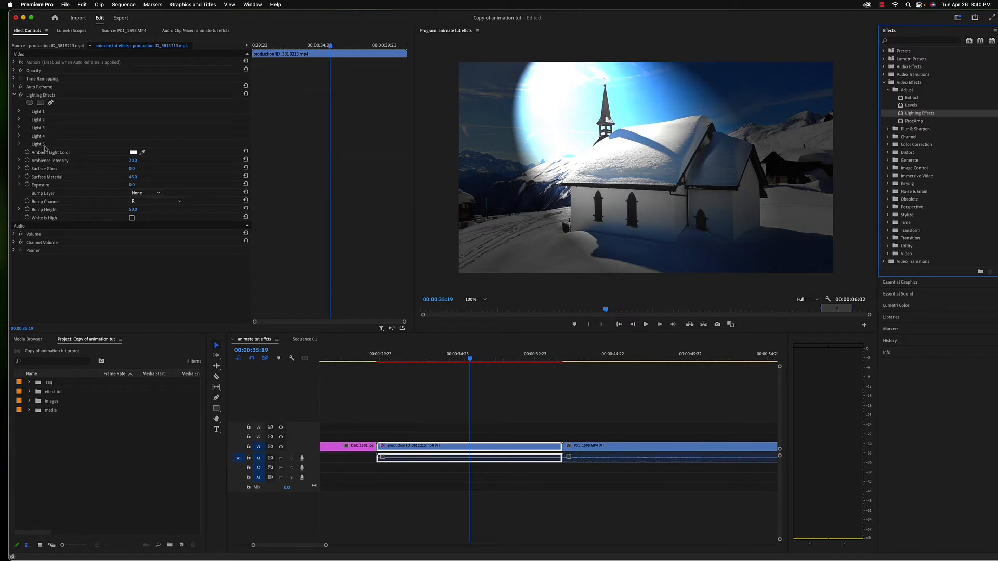
{"action": "left_click", "coordinate": [19, 112]}
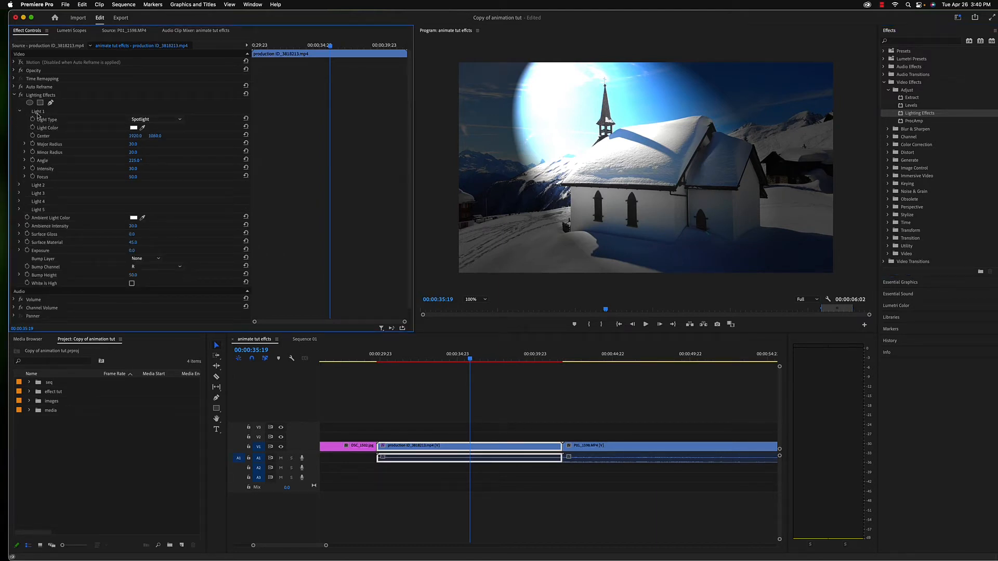
Sample the blue sky as Light 1's color, and replace it with a bright green at hue 127°.
{"action": "left_click", "coordinate": [142, 129]}
{"action": "left_click", "coordinate": [824, 72]}
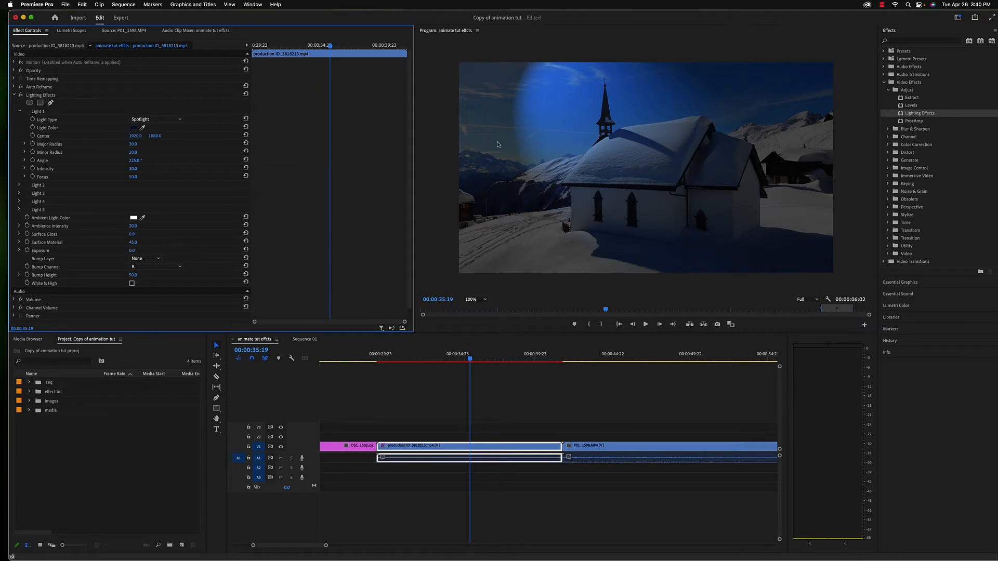
{"action": "left_click", "coordinate": [135, 129]}
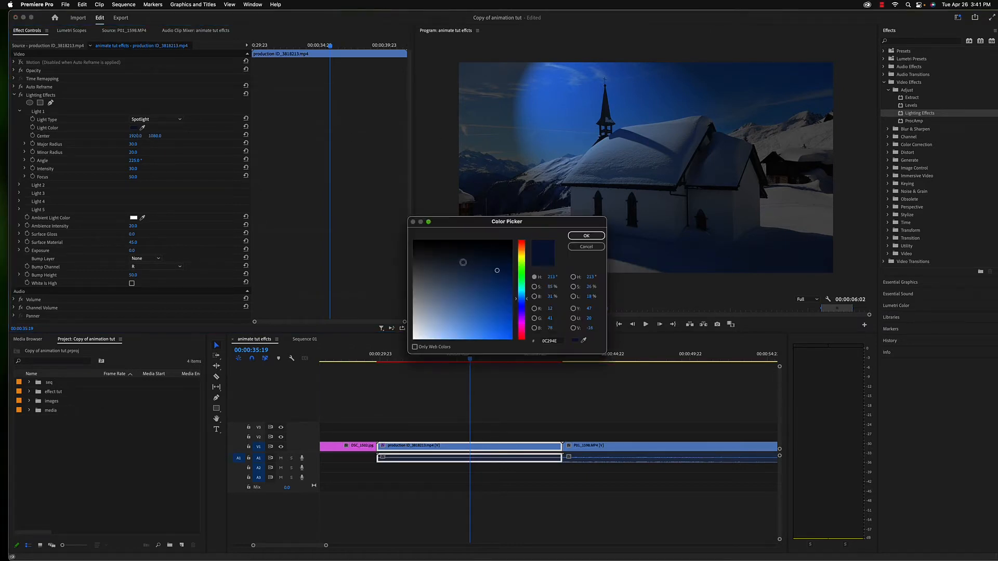
{"action": "left_click", "coordinate": [524, 277]}
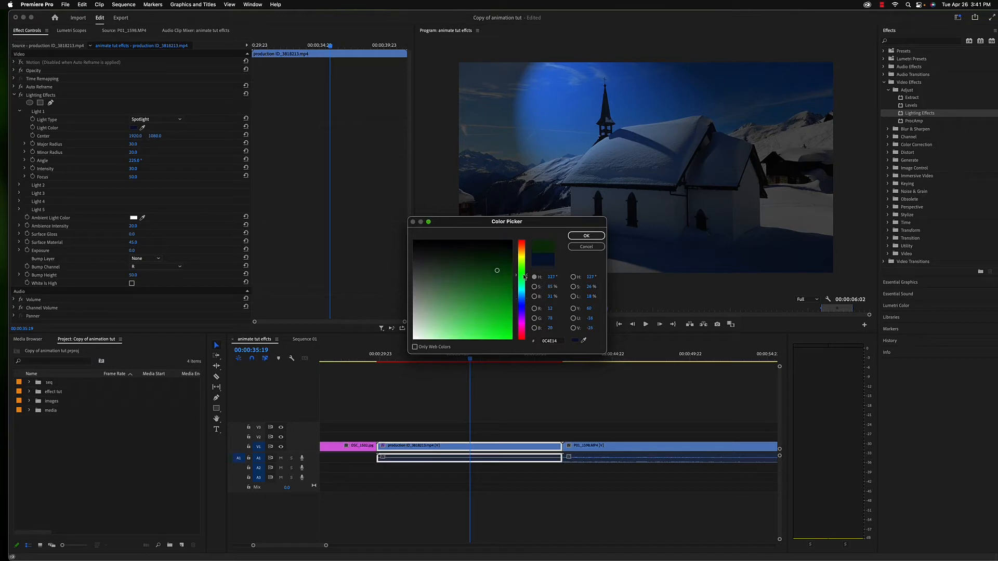
{"action": "left_click", "coordinate": [510, 337]}
{"action": "left_click", "coordinate": [586, 235]}
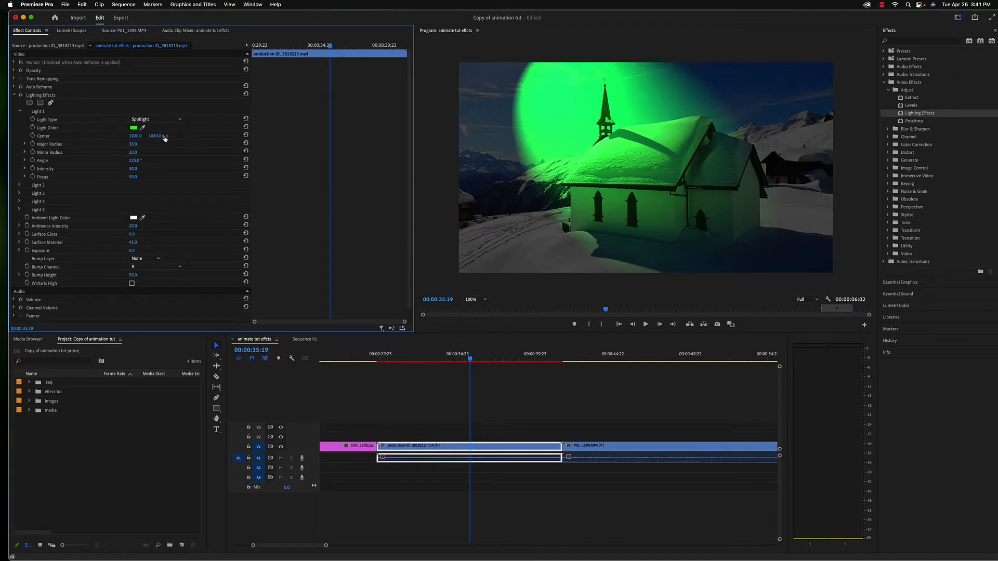
Try different horizontal center positions for Light 1 across the frame, ending at 2837.
{"action": "left_click", "coordinate": [135, 136]}
{"action": "type", "text": "1717"}
{"action": "key", "text": "Return"}
{"action": "left_click_drag", "start_coordinate": [135, 136], "coordinate": [41, 136]}
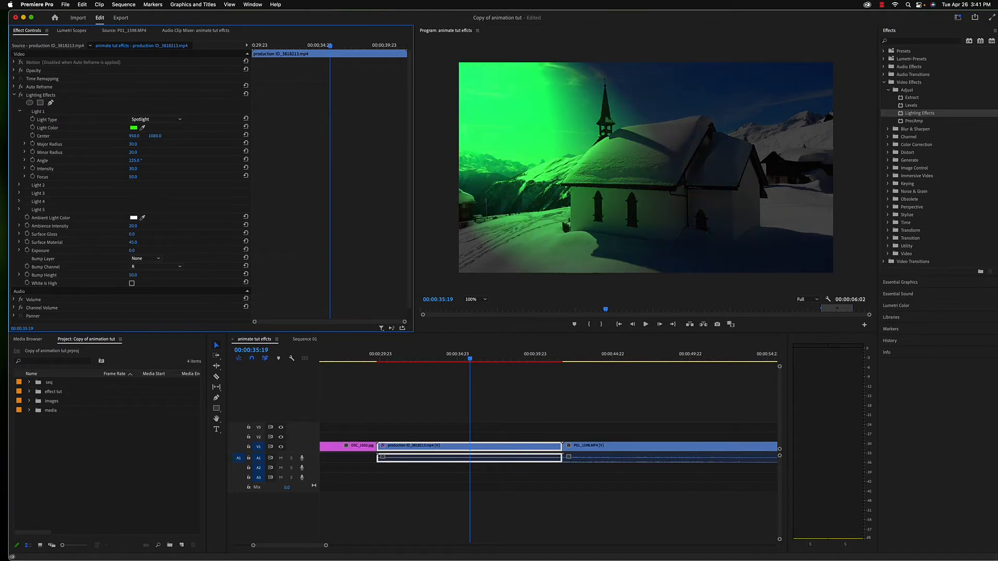
{"action": "left_click_drag", "start_coordinate": [135, 136], "coordinate": [278, 147]}
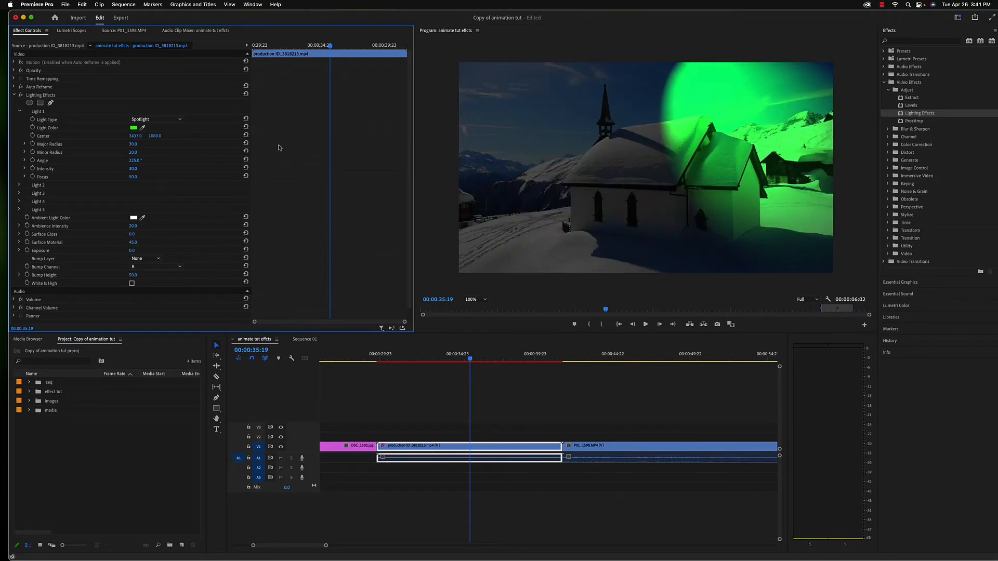
{"action": "left_click_drag", "start_coordinate": [140, 135], "coordinate": [117, 136]}
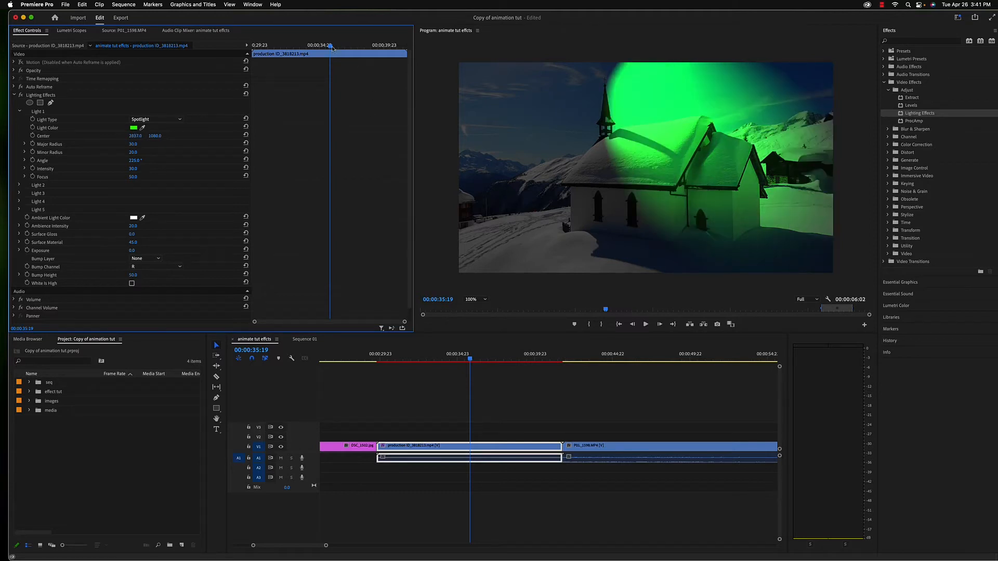
Keyframe Light 1's horizontal center from -796 at the clip's start to 4946 at 00:00:38:00.
{"action": "left_click_drag", "start_coordinate": [331, 46], "coordinate": [234, 47]}
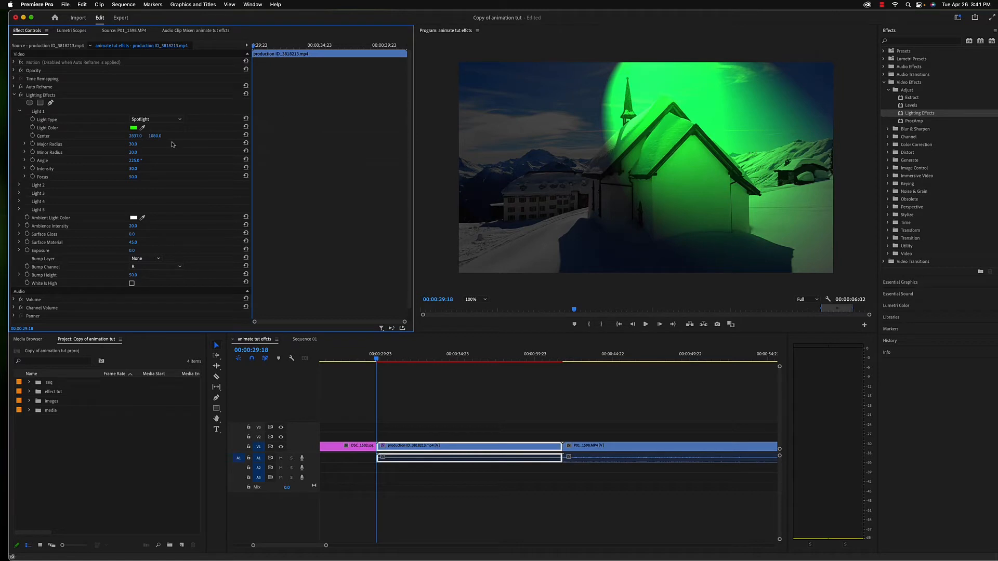
{"action": "left_click_drag", "start_coordinate": [135, 136], "coordinate": [37, 136]}
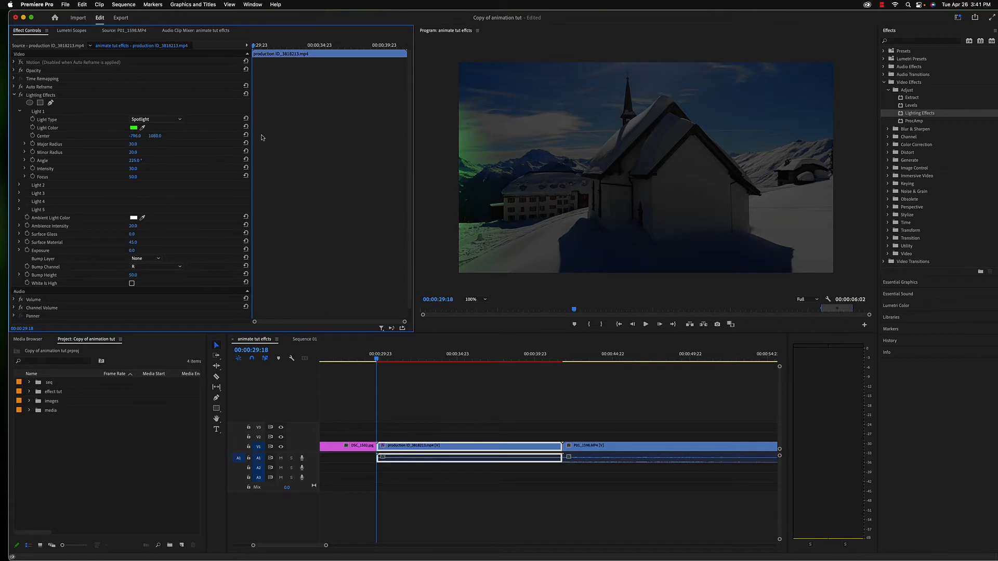
{"action": "left_click", "coordinate": [40, 137]}
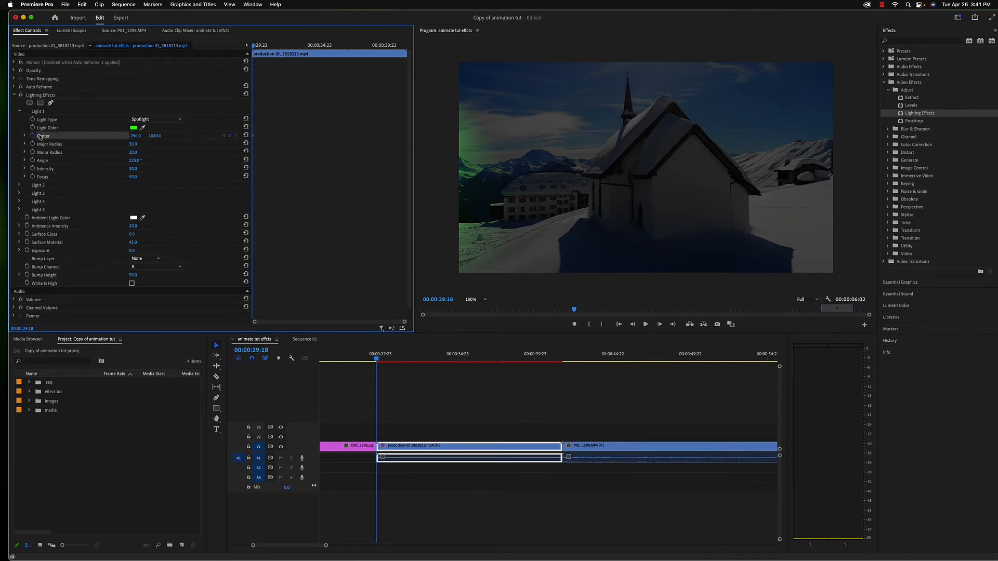
{"action": "left_click_drag", "start_coordinate": [256, 54], "coordinate": [354, 57]}
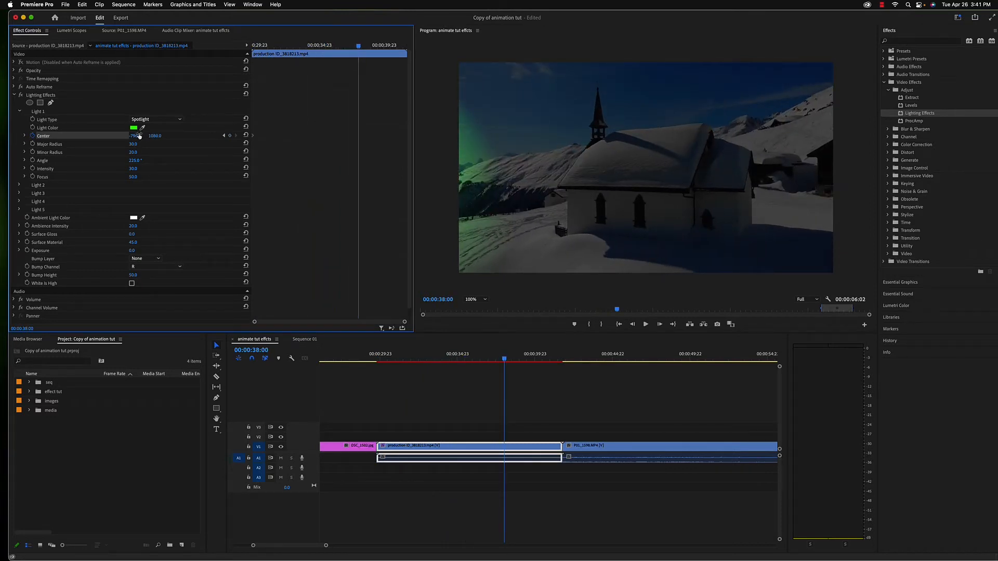
{"action": "left_click_drag", "start_coordinate": [136, 135], "coordinate": [444, 136]}
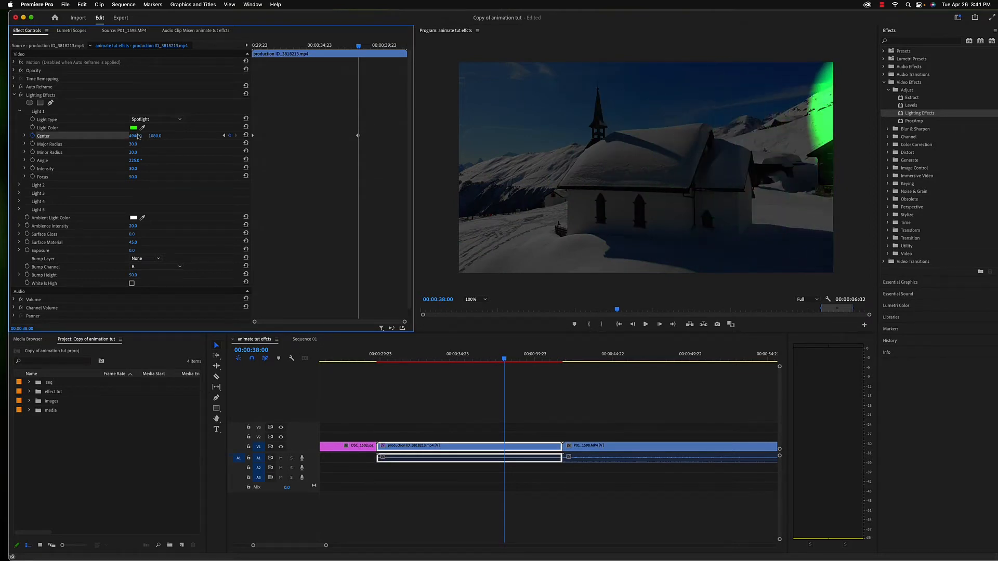
Play the clip from its start to check the moving green light, and place the playhead at 00:00:34:11.
{"action": "left_click_drag", "start_coordinate": [361, 52], "coordinate": [224, 48]}
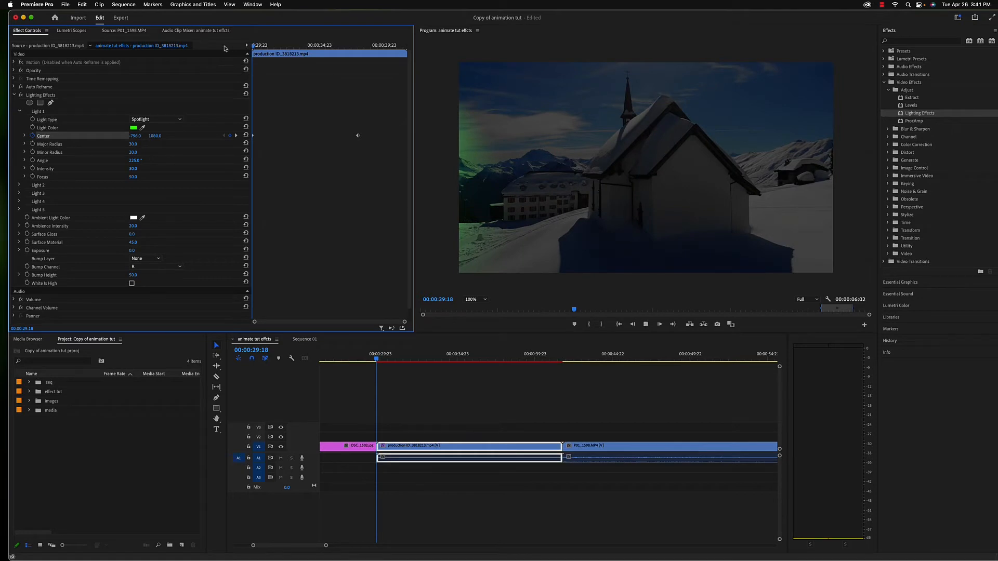
{"action": "key", "text": "space"}
{"action": "key", "text": "space"}
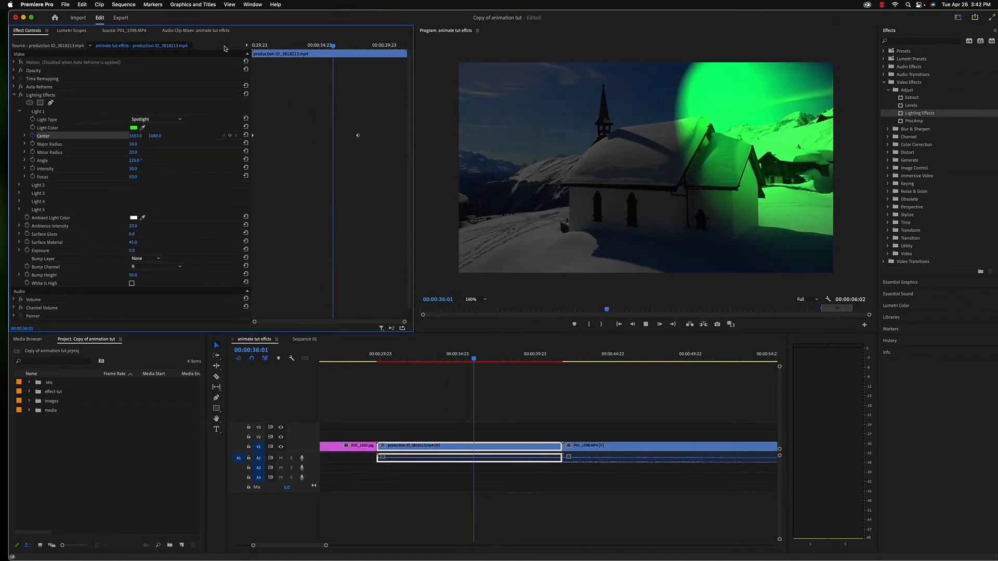
{"action": "key", "text": "space"}
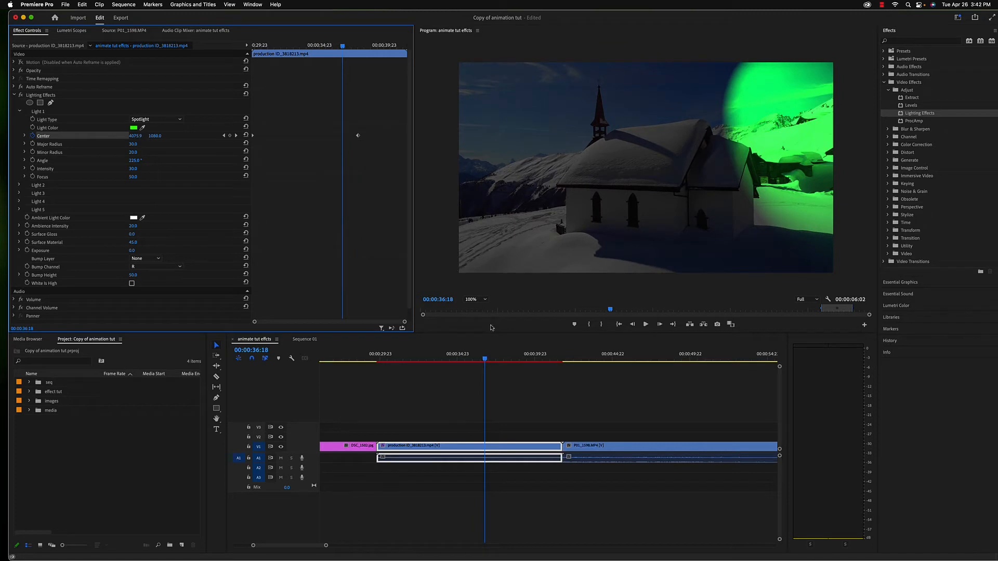
{"action": "left_click_drag", "start_coordinate": [484, 359], "coordinate": [415, 360]}
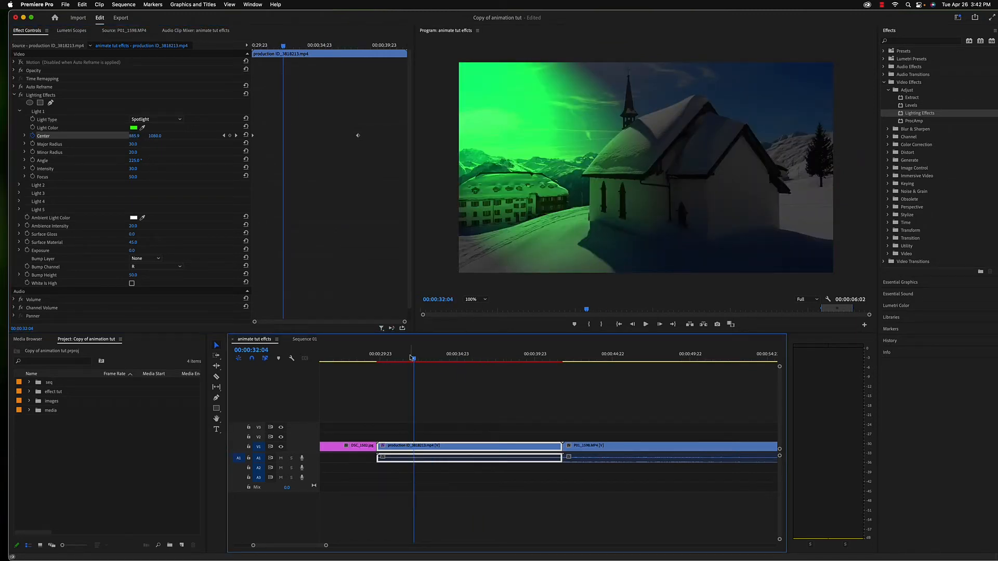
{"action": "left_click_drag", "start_coordinate": [414, 359], "coordinate": [449, 364]}
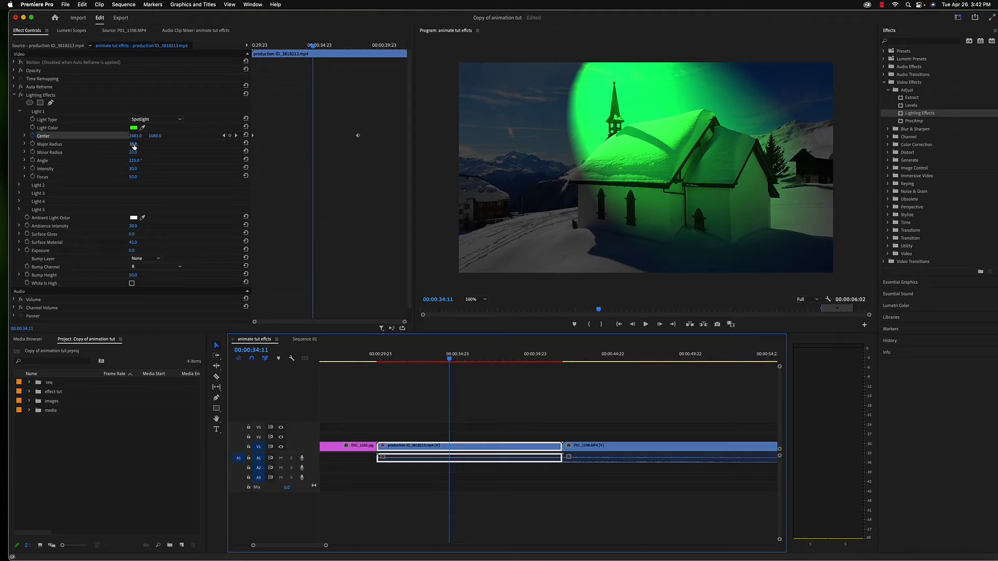
Set Light 1's major radius to 37, its minor radius to 28 and its angle to 178°.
{"action": "left_click_drag", "start_coordinate": [134, 145], "coordinate": [116, 145]}
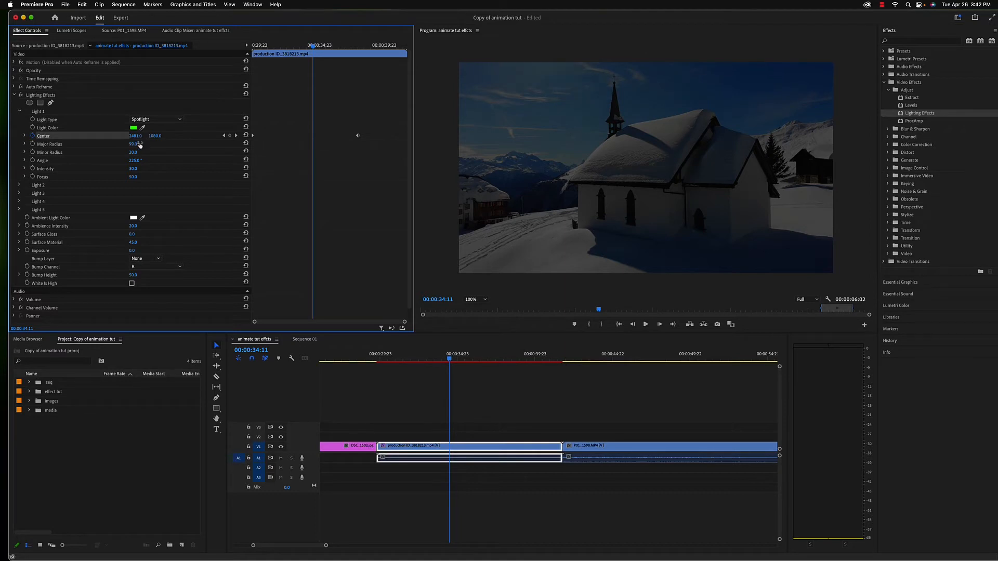
{"action": "left_click", "coordinate": [247, 144]}
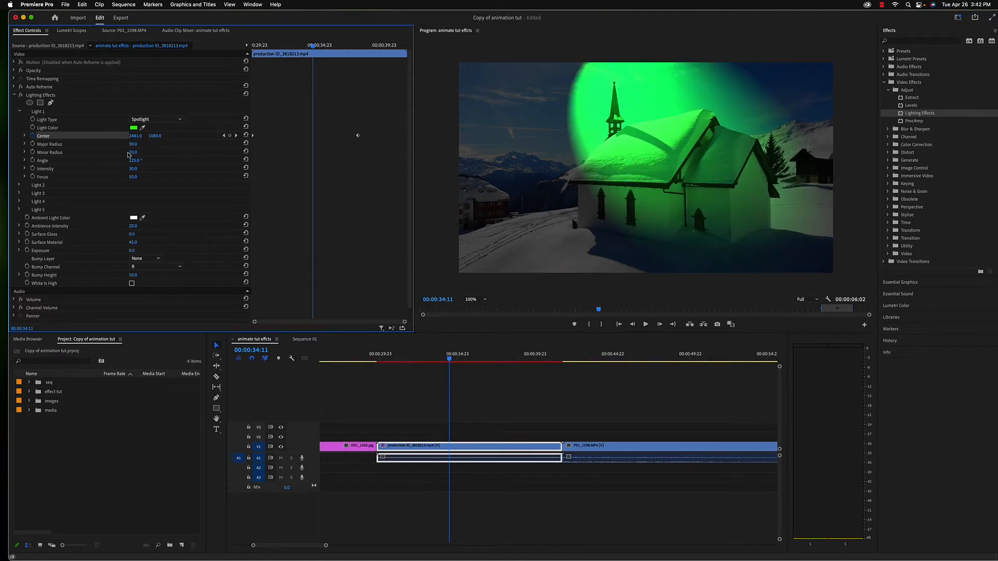
{"action": "mouse_move", "coordinate": [133, 152]}
{"action": "left_mouse_down"}
{"action": "mouse_move", "coordinate": [123, 153]}
{"action": "mouse_move", "coordinate": [150, 152]}
{"action": "mouse_move", "coordinate": [113, 160]}
{"action": "mouse_move", "coordinate": [201, 161]}
{"action": "mouse_move", "coordinate": [89, 160]}
{"action": "mouse_move", "coordinate": [149, 152]}
{"action": "mouse_move", "coordinate": [140, 153]}
{"action": "left_mouse_up"}
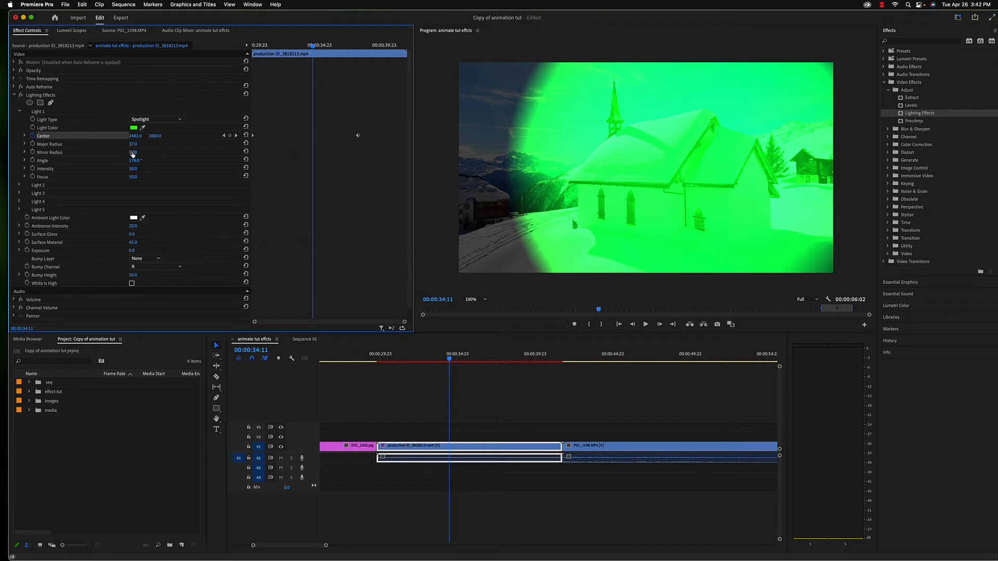
{"action": "left_click_drag", "start_coordinate": [134, 152], "coordinate": [128, 153]}
Play the clip again from its start to check the reshaped spotlight's movement.
{"action": "left_click_drag", "start_coordinate": [311, 47], "coordinate": [205, 59]}
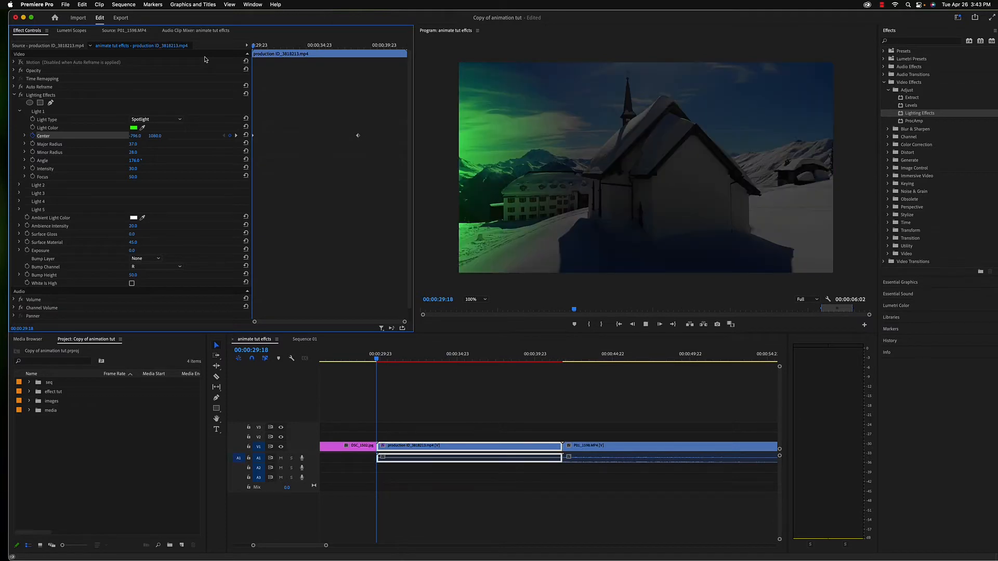
{"action": "key", "text": "space"}
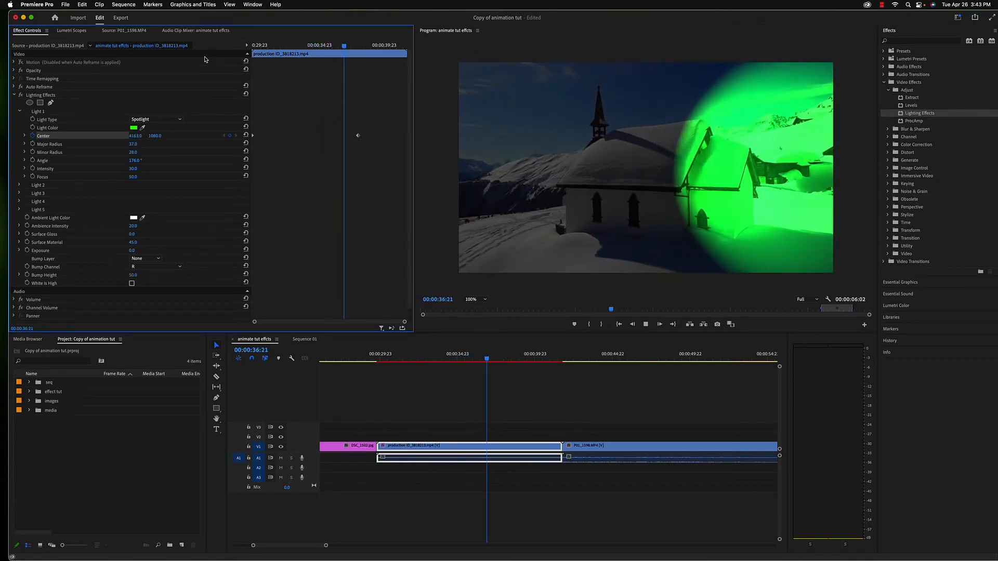
{"action": "key", "text": "space"}
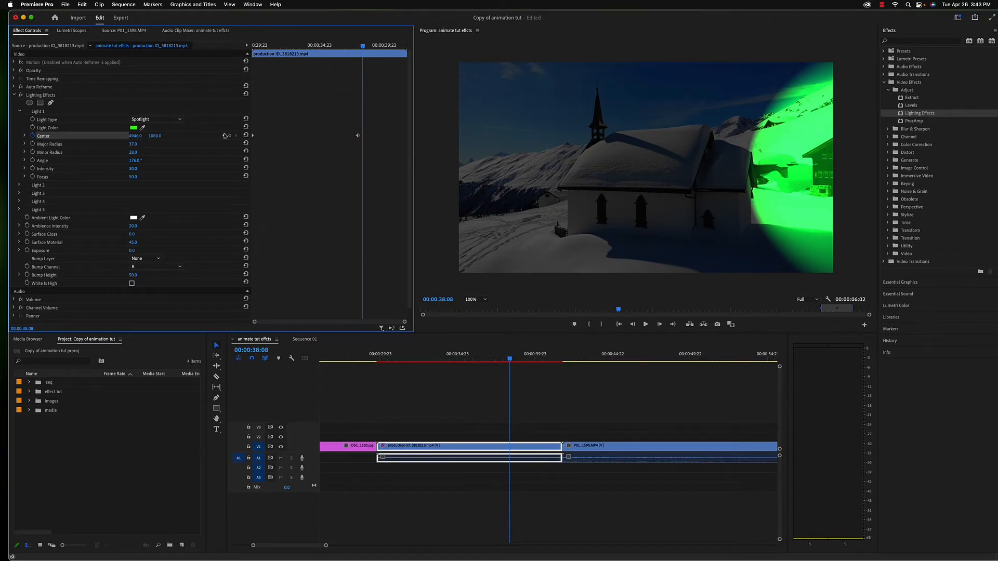
At 00:00:33:03, add an ellipse mask to Lighting Effects with a feather of 227 and an expansion of 192.
{"action": "left_click_drag", "start_coordinate": [363, 46], "coordinate": [295, 46]}
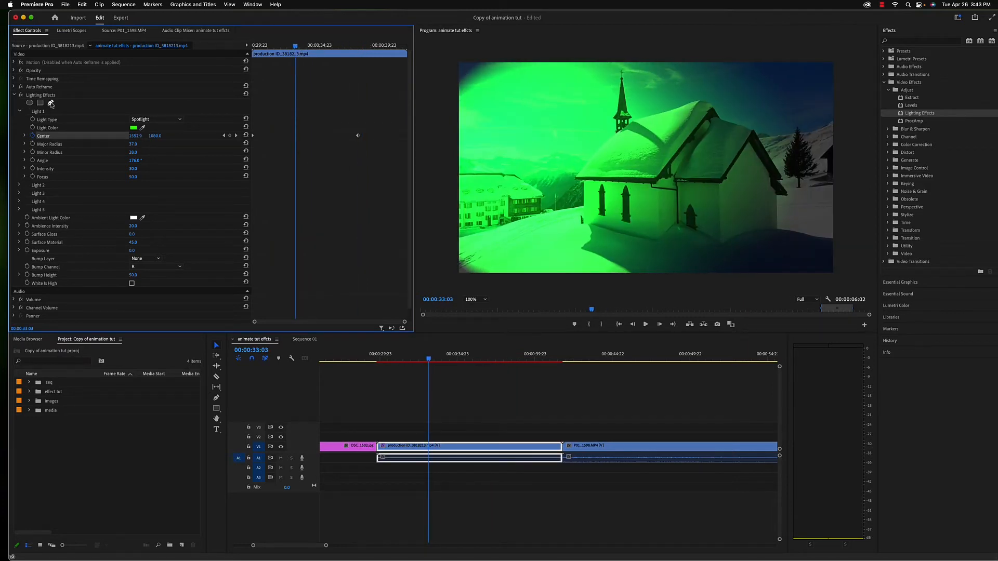
{"action": "left_click", "coordinate": [30, 103]}
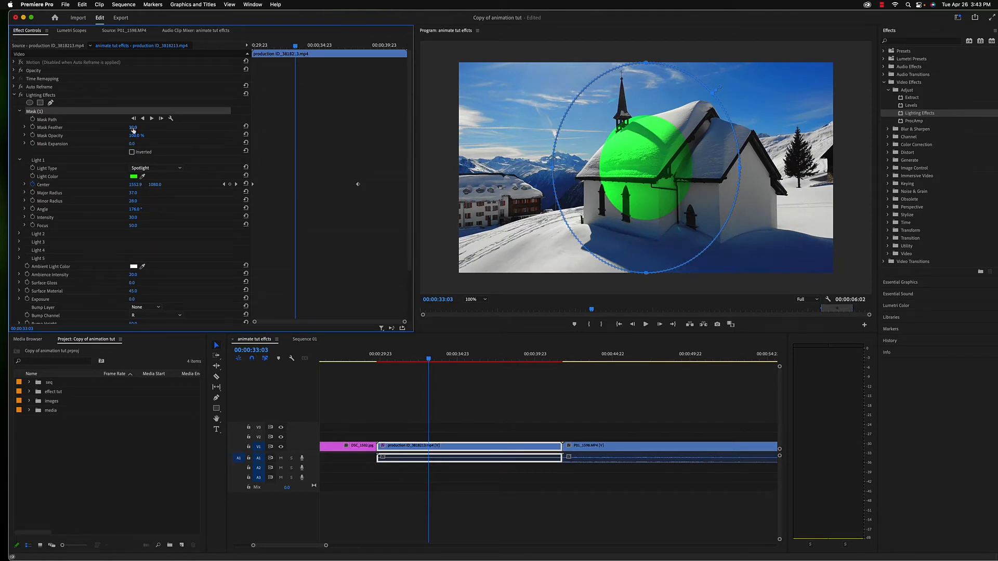
{"action": "left_click_drag", "start_coordinate": [133, 127], "coordinate": [136, 138]}
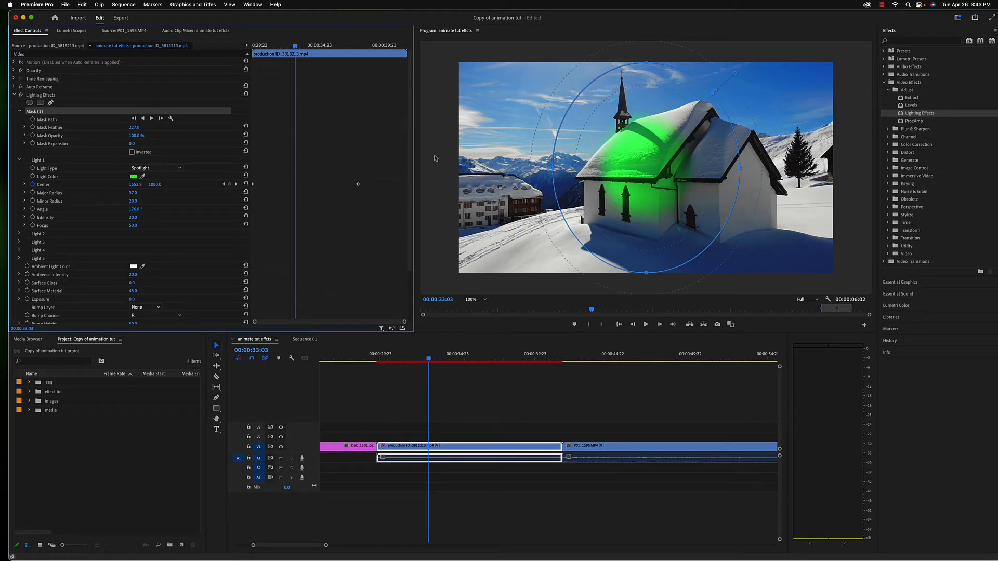
{"action": "left_click", "coordinate": [449, 162]}
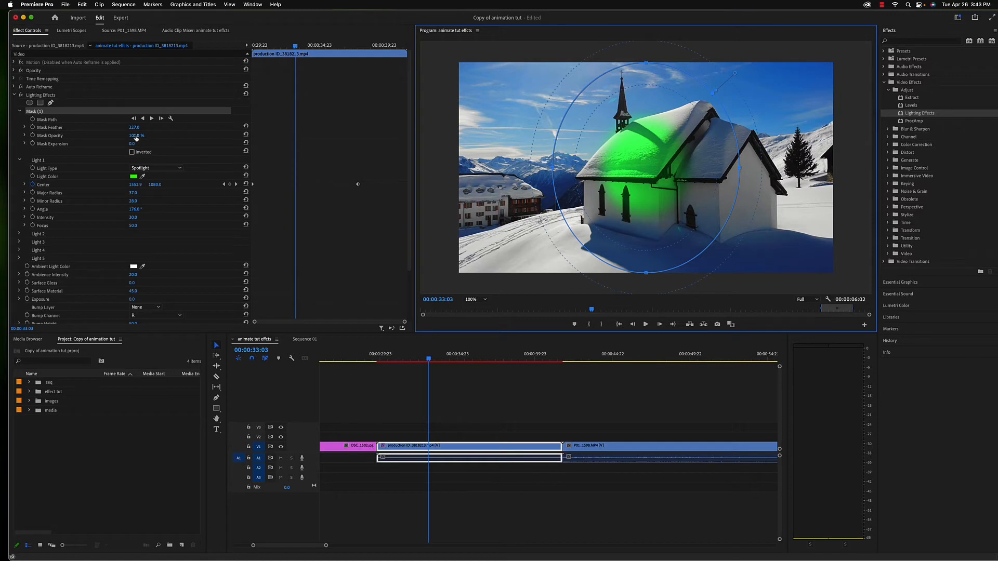
{"action": "left_click_drag", "start_coordinate": [131, 144], "coordinate": [183, 144]}
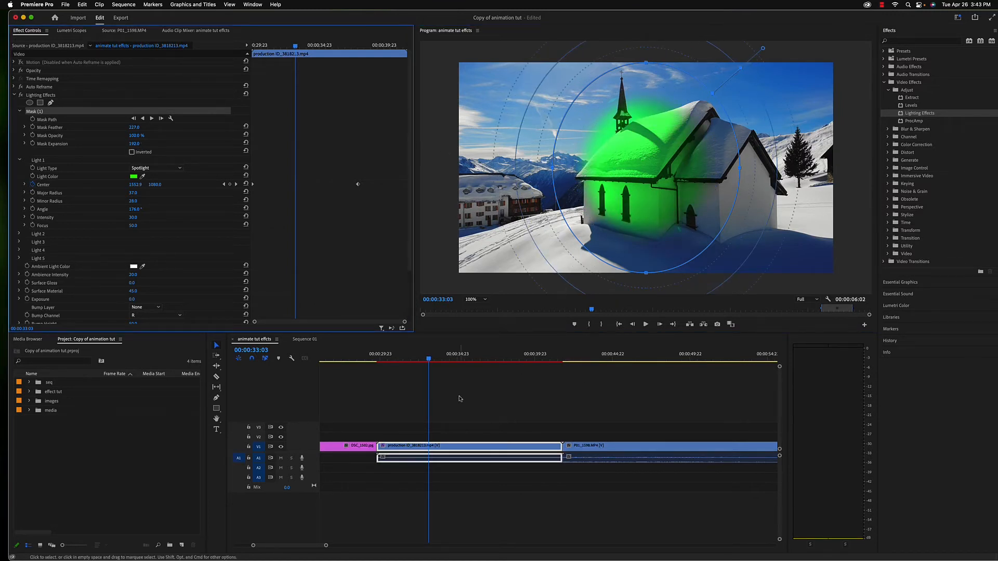
Play the clip from its start at 00:00:29:20 and scrub through it to check the masked spotlight's movement.
{"action": "left_click_drag", "start_coordinate": [429, 359], "coordinate": [378, 362]}
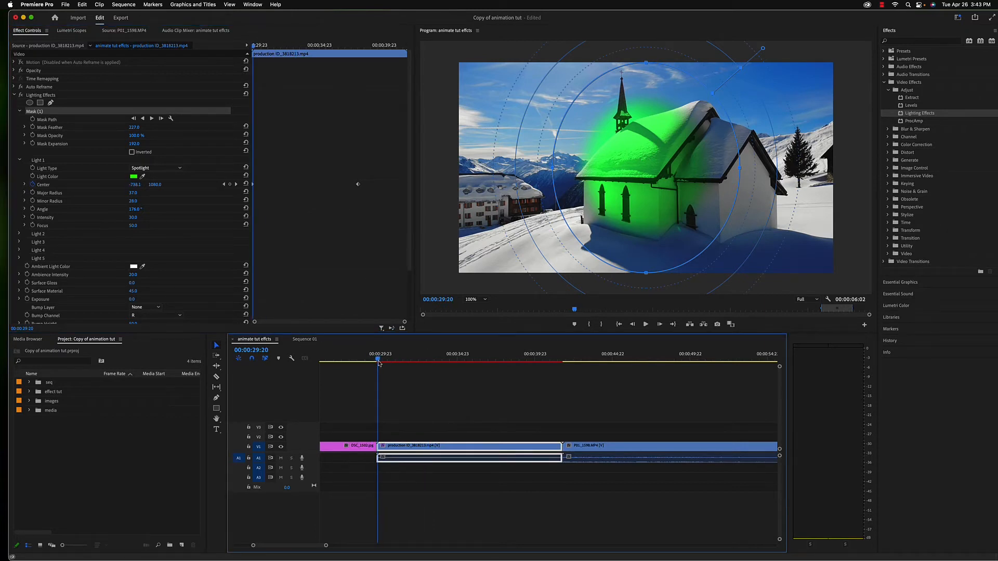
{"action": "left_click", "coordinate": [425, 408]}
{"action": "key", "text": "space"}
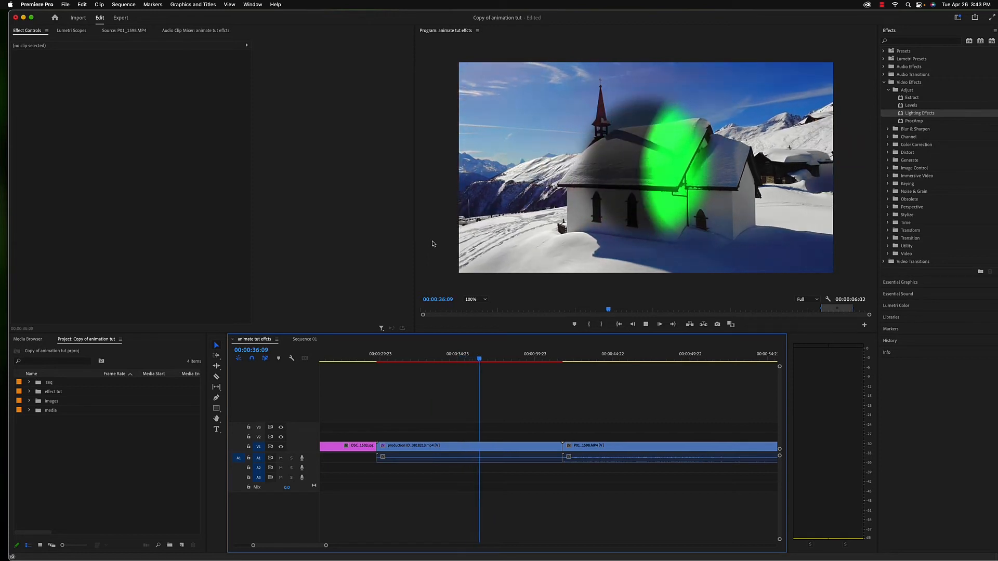
{"action": "key", "text": "space"}
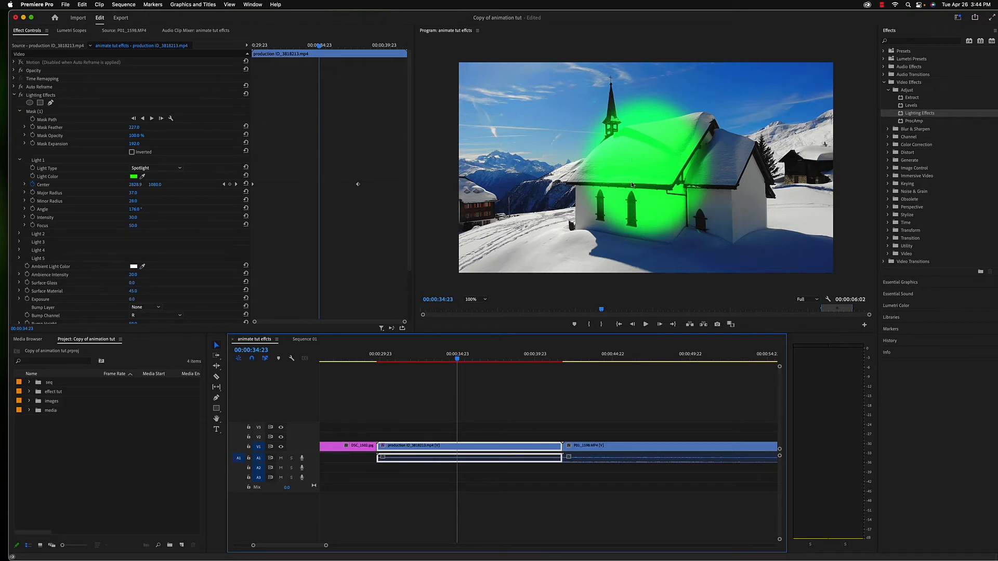
{"action": "left_click_drag", "start_coordinate": [458, 359], "coordinate": [392, 361]}
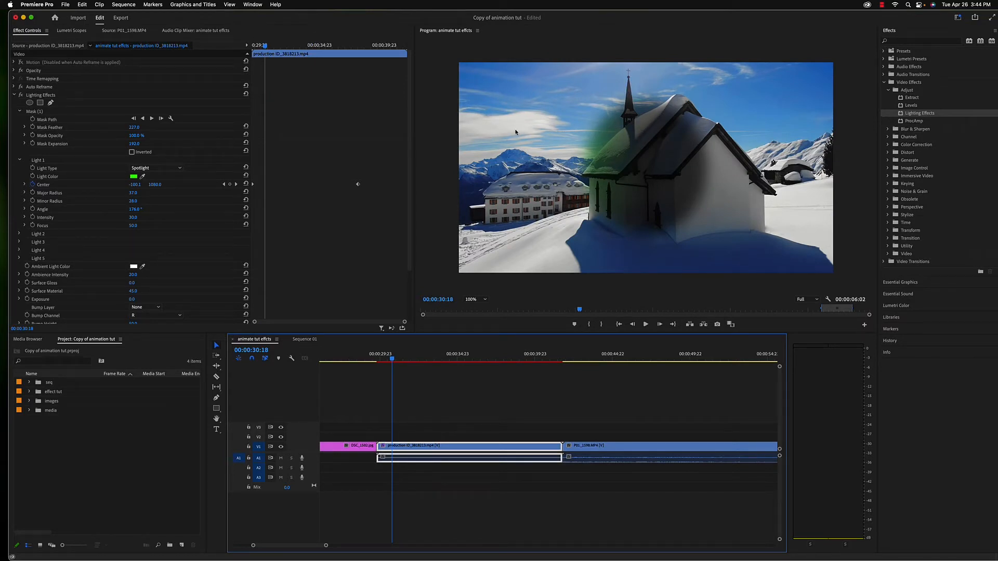
{"action": "left_click_drag", "start_coordinate": [392, 359], "coordinate": [430, 380]}
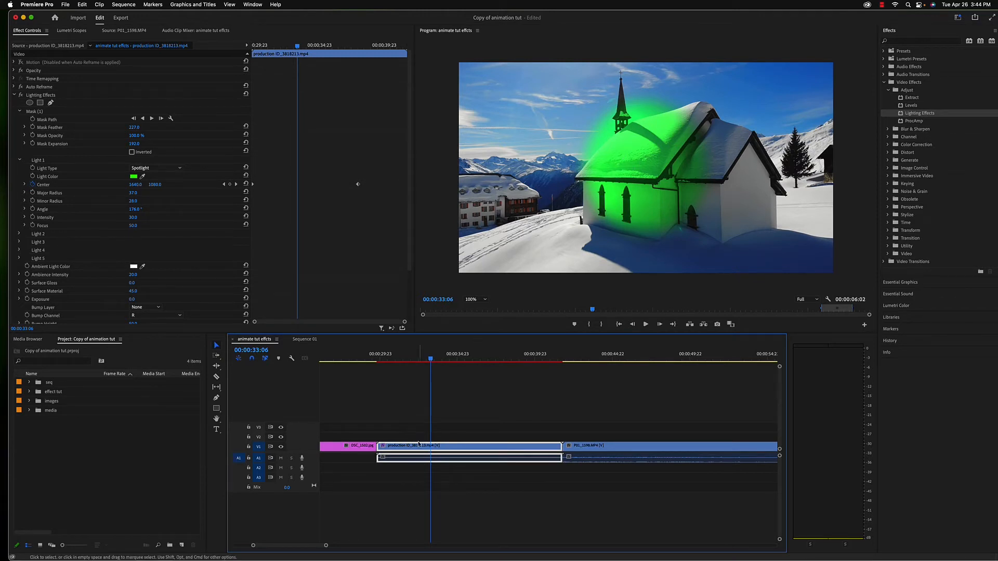
At 00:00:29:20, shift the Lighting Effects mask past the picture's left edge and start keyframing its Mask Path.
{"action": "left_click", "coordinate": [47, 120]}
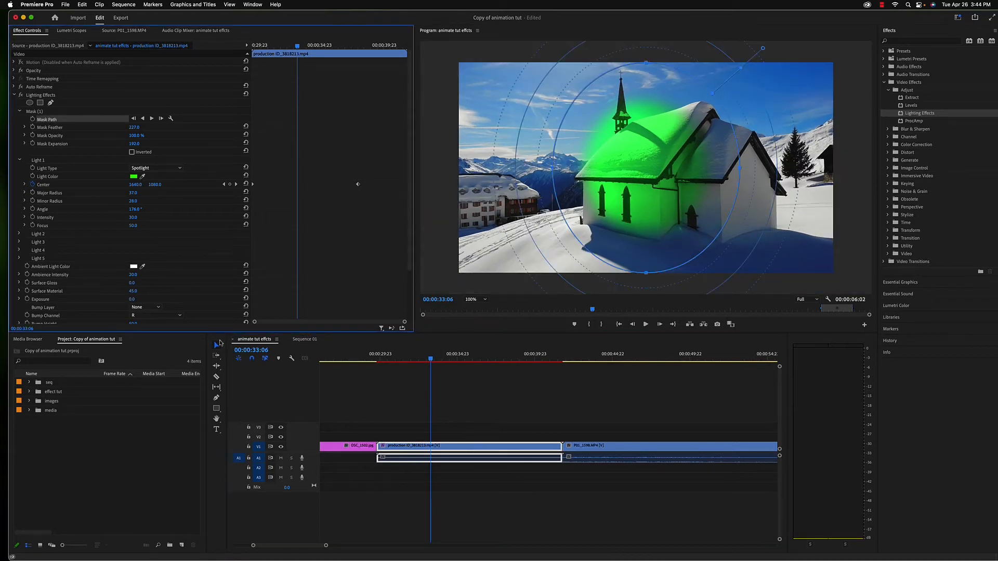
{"action": "left_click_drag", "start_coordinate": [431, 359], "coordinate": [378, 361]}
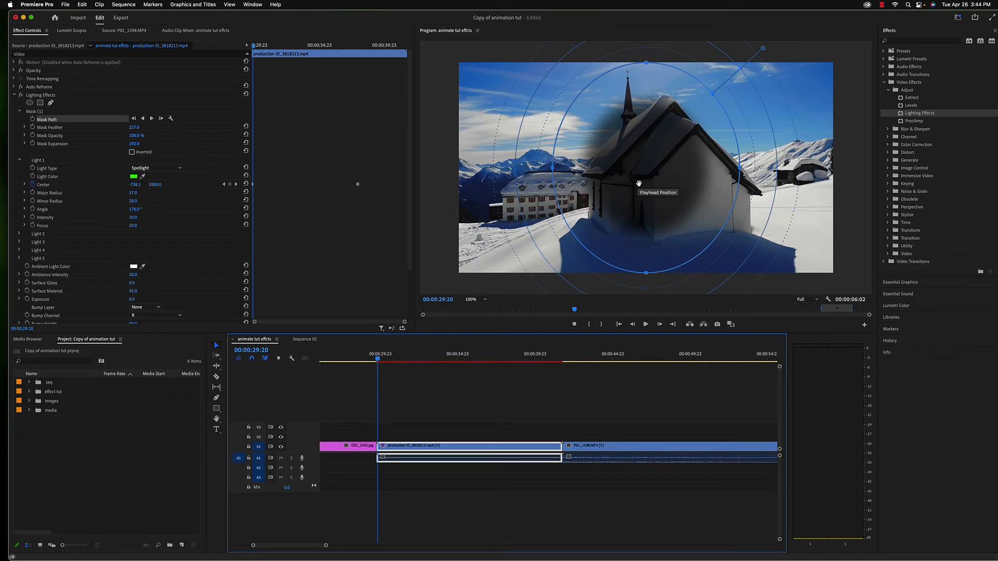
{"action": "left_click_drag", "start_coordinate": [638, 183], "coordinate": [386, 171]}
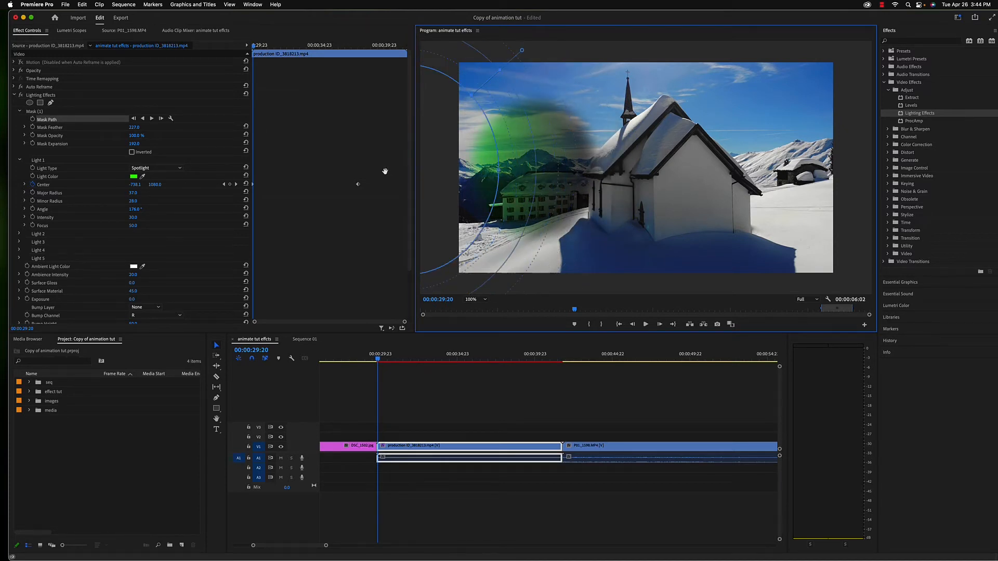
{"action": "left_click", "coordinate": [32, 119]}
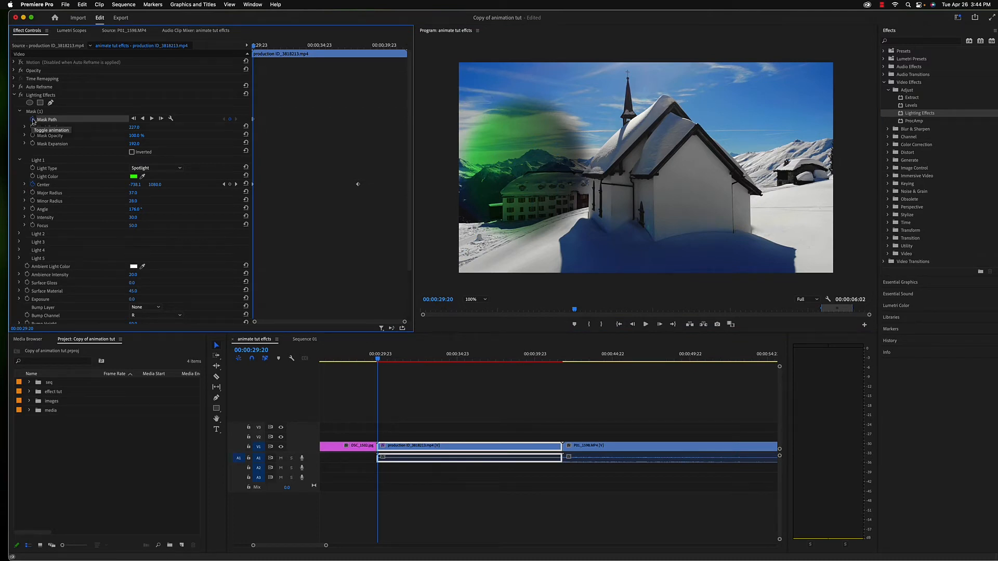
At 00:00:38:00, shift the Lighting Effects mask past the picture's right edge to set a second Mask Path keyframe.
{"action": "left_click_drag", "start_coordinate": [253, 47], "coordinate": [361, 60]}
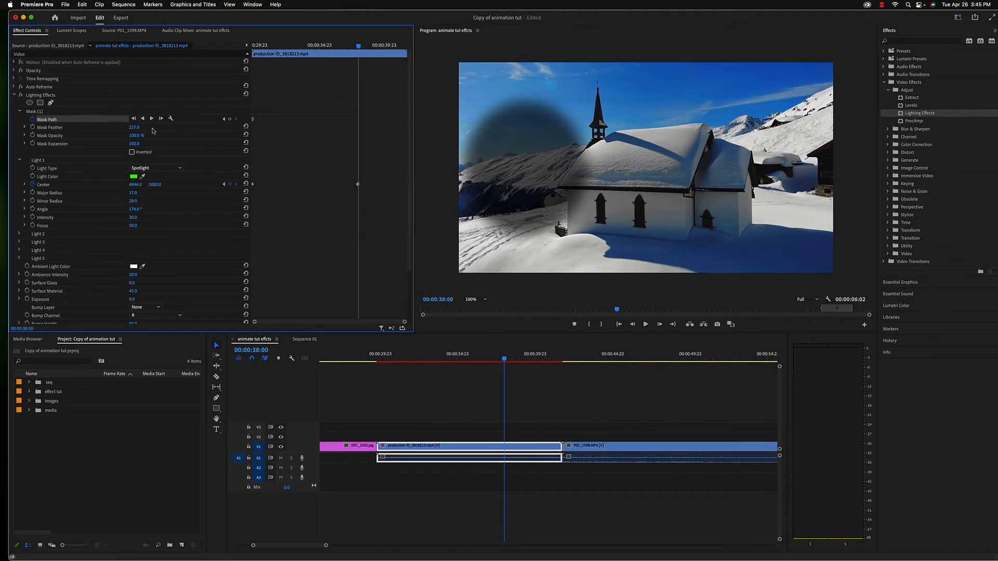
{"action": "left_click", "coordinate": [34, 119]}
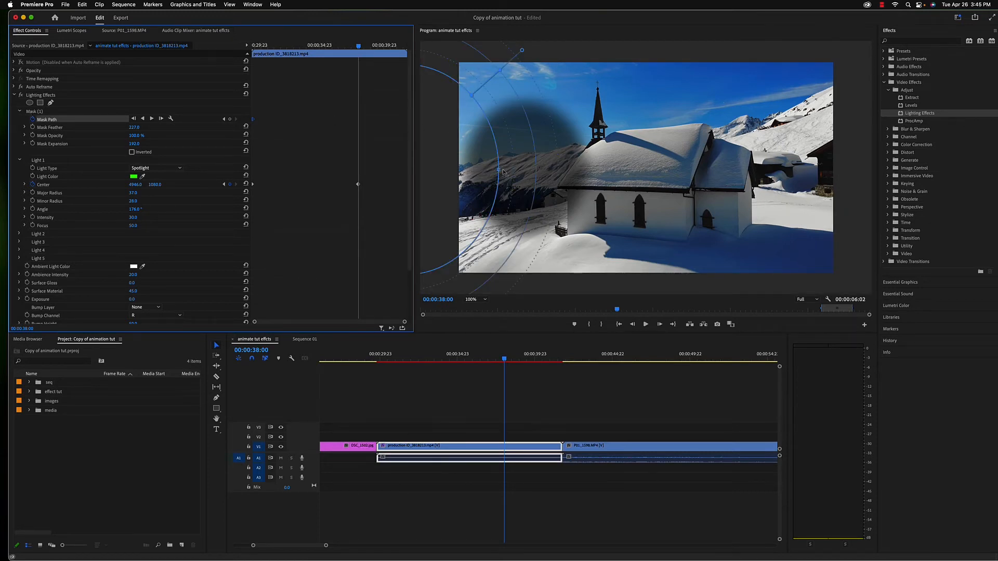
{"action": "left_click", "coordinate": [466, 177]}
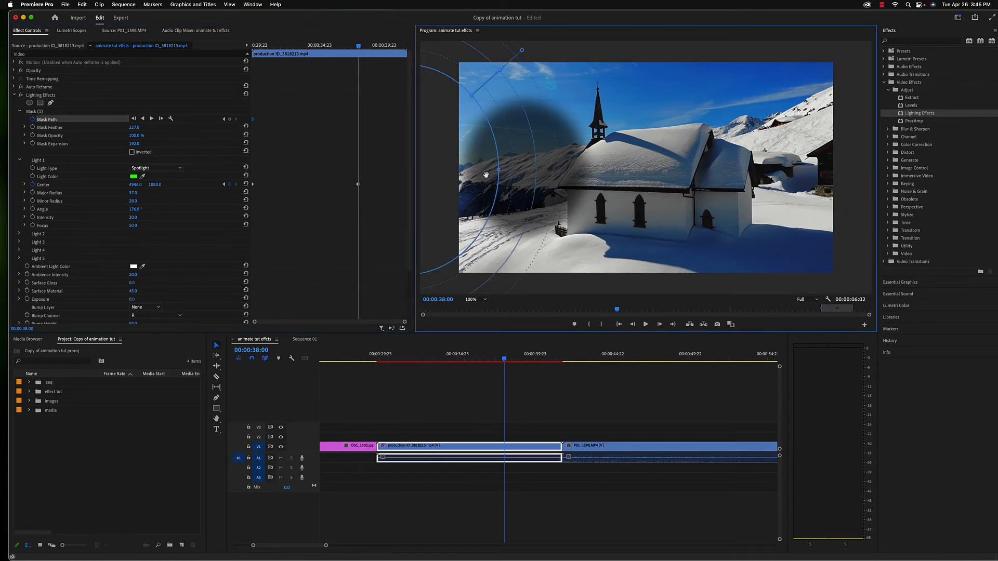
{"action": "left_click_drag", "start_coordinate": [519, 175], "coordinate": [618, 181]}
{"action": "left_click_drag", "start_coordinate": [743, 183], "coordinate": [994, 193]}
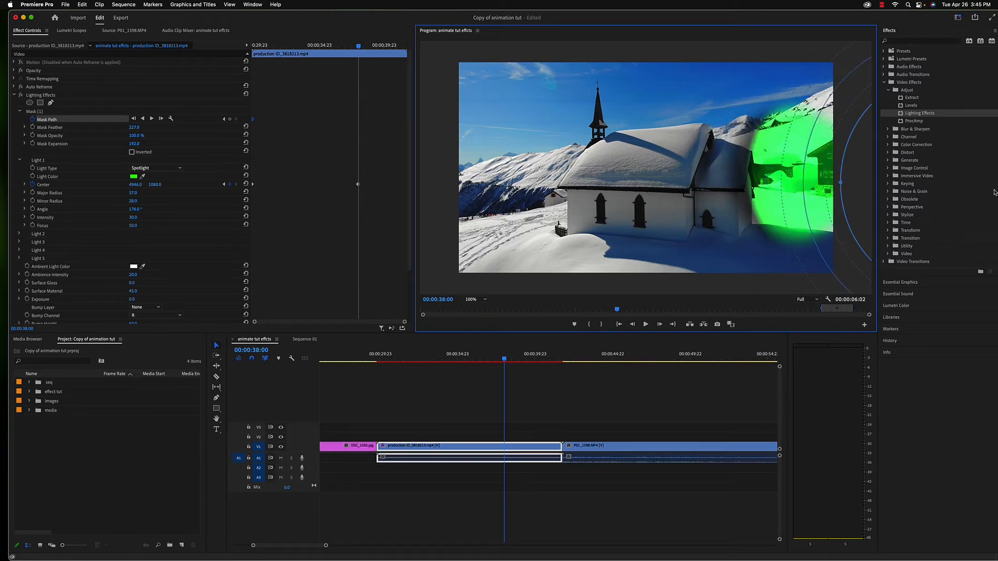
Play the clip from 00:00:29:20 to check that the animated mask travels with the green light.
{"action": "left_click", "coordinate": [496, 360]}
{"action": "left_click_drag", "start_coordinate": [496, 359], "coordinate": [378, 362]}
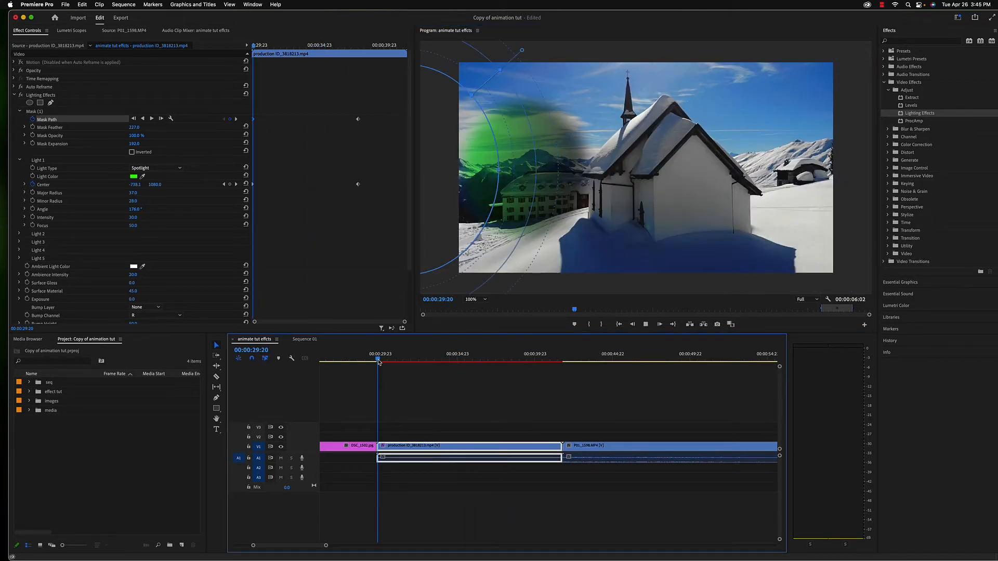
{"action": "key", "text": "space"}
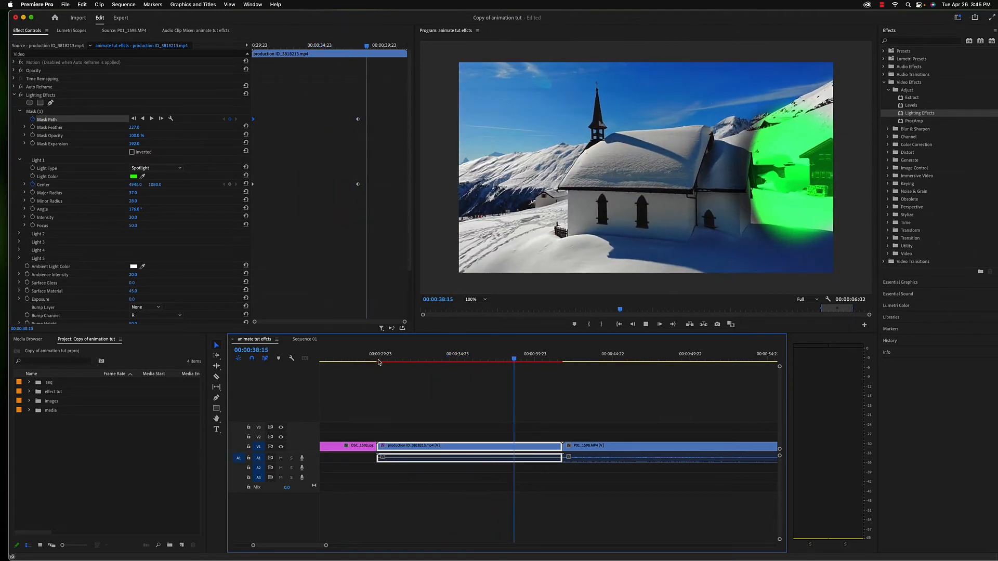
{"action": "key", "text": "space"}
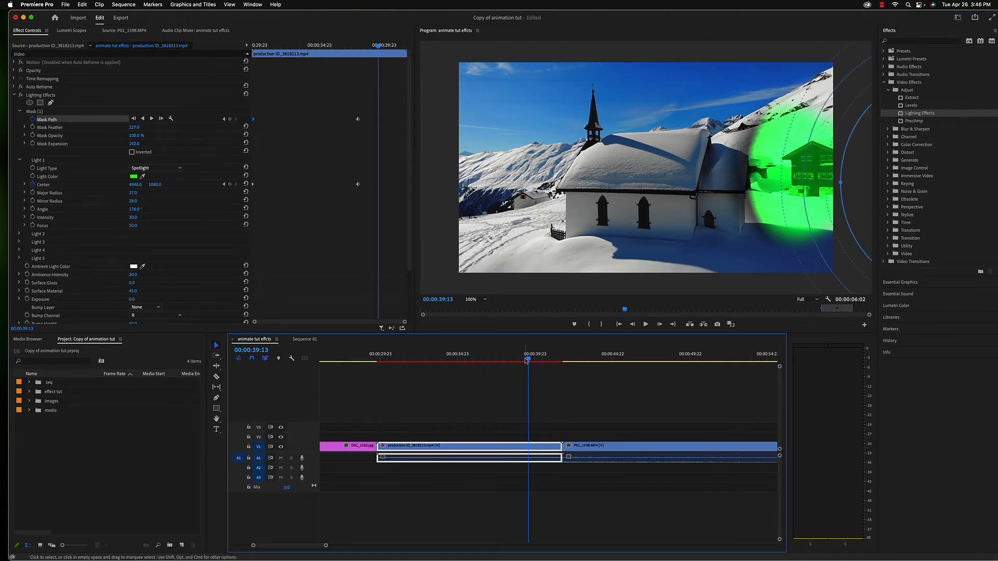
Mark an in point at 00:00:29:14 and an out point at 00:00:41:22, and render the effects in that range.
{"action": "left_click_drag", "start_coordinate": [528, 359], "coordinate": [376, 355]}
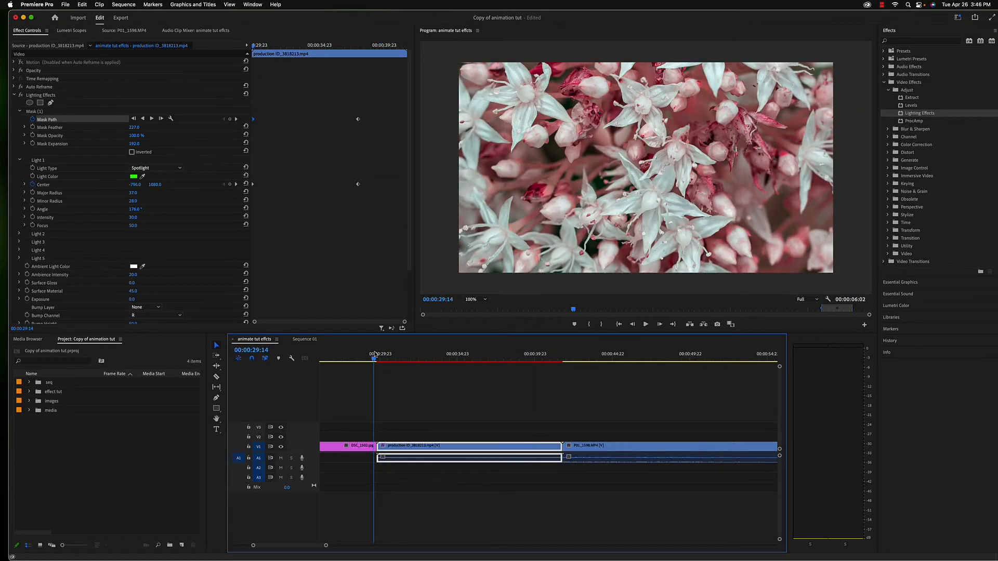
{"action": "key", "text": "i"}
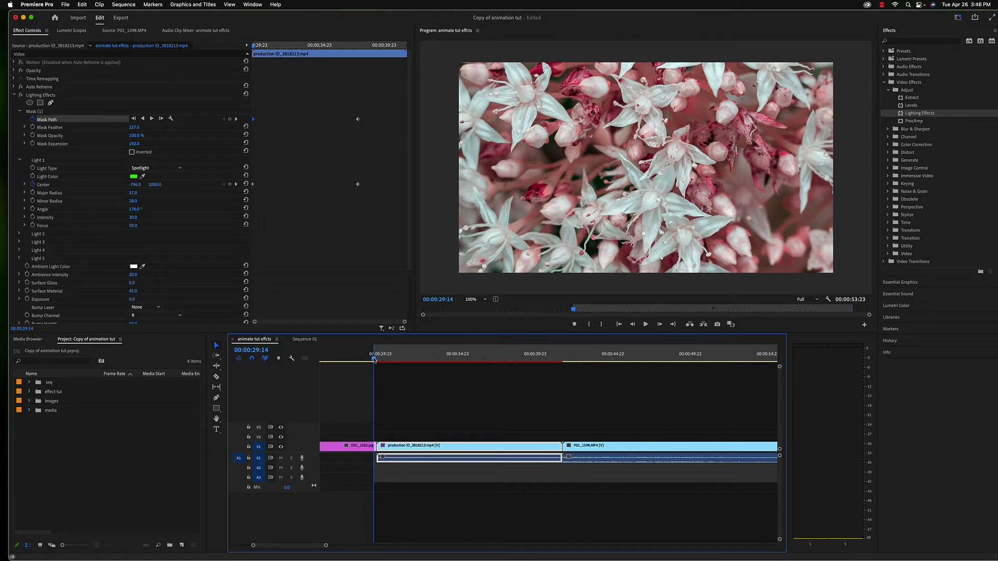
{"action": "left_click_drag", "start_coordinate": [374, 358], "coordinate": [566, 365]}
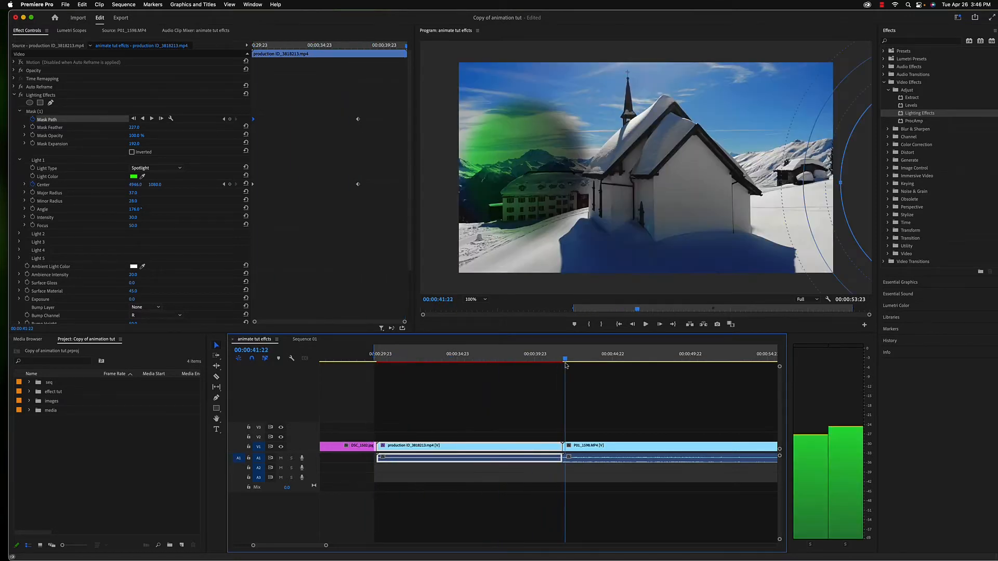
{"action": "key", "text": "o"}
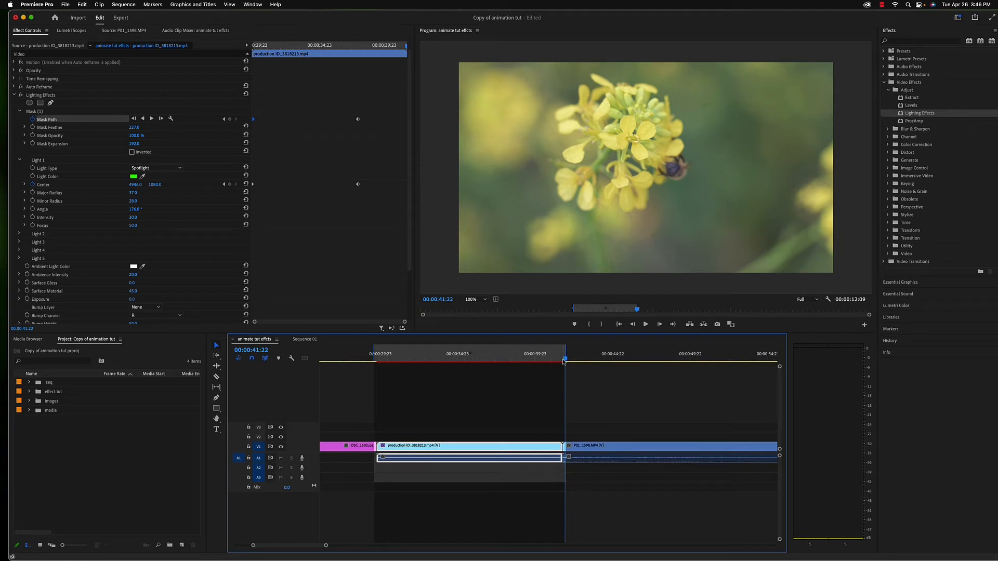
{"action": "left_click", "coordinate": [421, 361]}
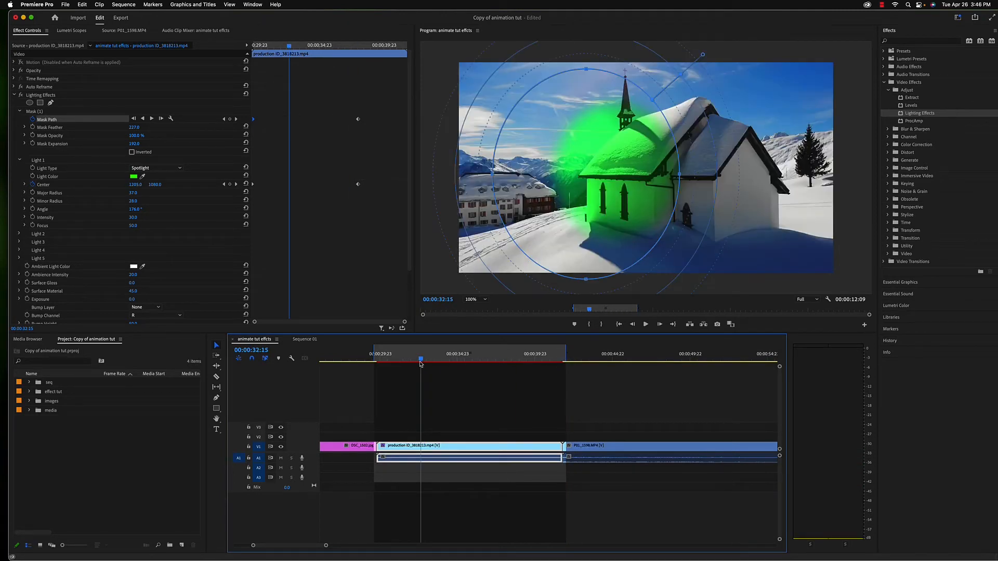
{"action": "key", "text": "Return"}
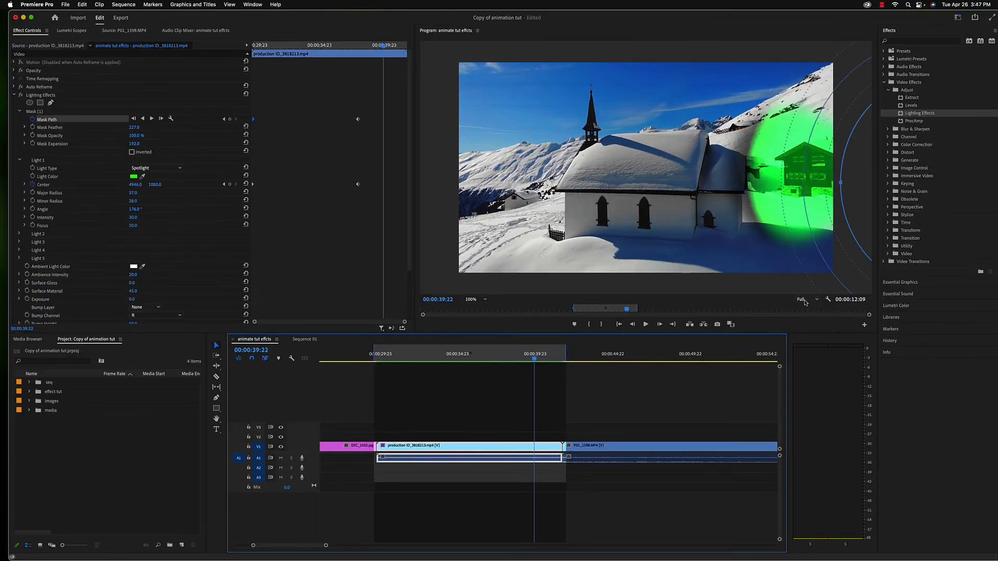
Set the program playback resolution to 1/2 and play the rendered spotlight clip from near its start.
{"action": "left_click", "coordinate": [814, 300]}
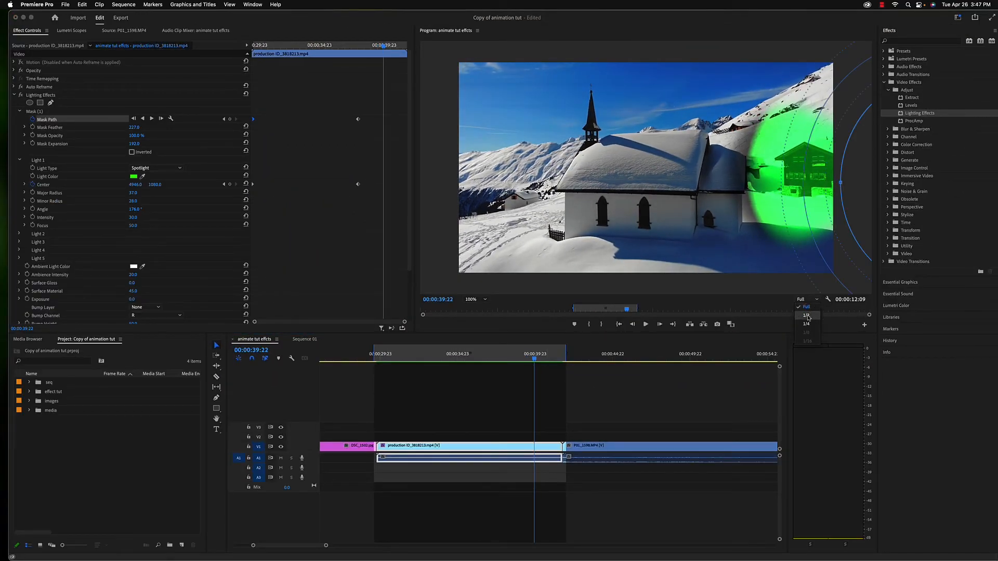
{"action": "left_click", "coordinate": [810, 318]}
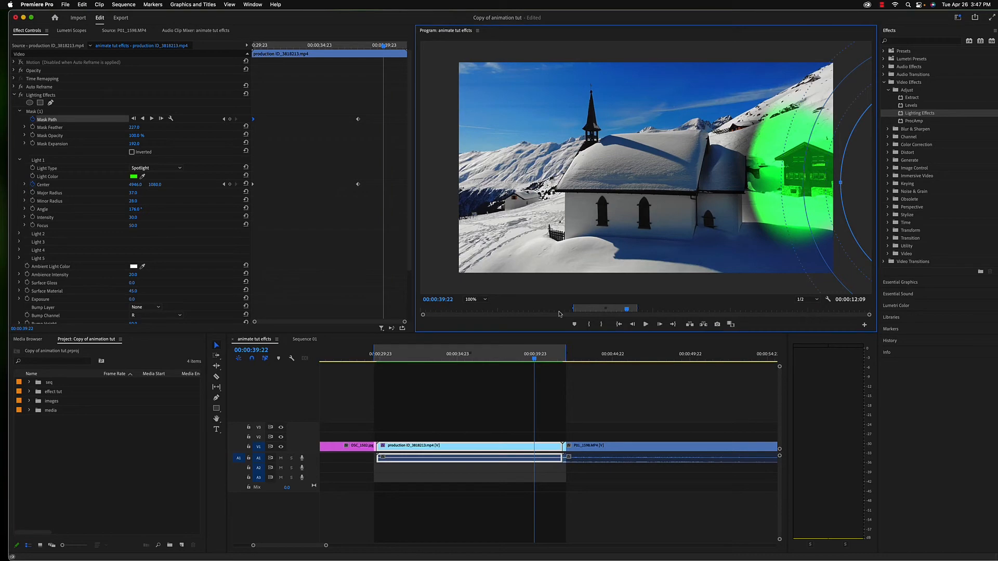
{"action": "left_click_drag", "start_coordinate": [532, 362], "coordinate": [389, 364]}
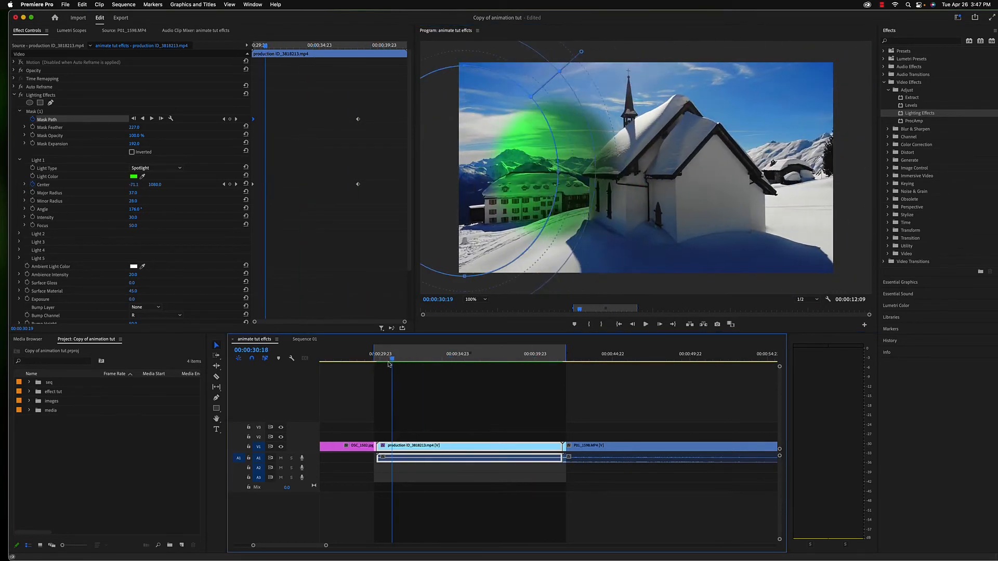
{"action": "key", "text": "space"}
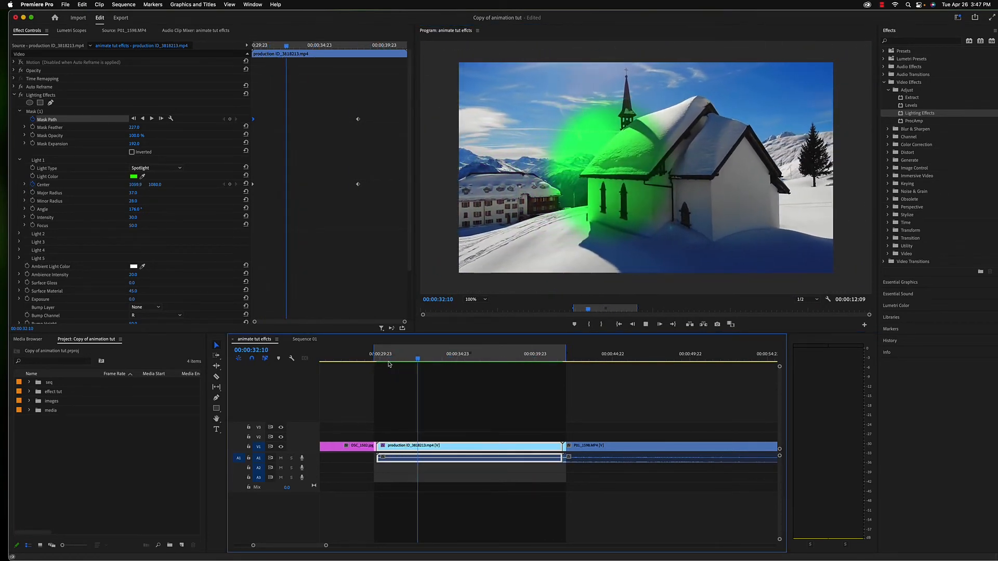
{"action": "key", "text": "space"}
Locate Warp Stabilizer among the Distort video effects and play the P01_1598.MP4 flower clip to check its camera shake.
{"action": "mouse_move", "coordinate": [325, 545]}
{"action": "left_mouse_down"}
{"action": "mouse_move", "coordinate": [343, 547]}
{"action": "mouse_move", "coordinate": [313, 547]}
{"action": "mouse_move", "coordinate": [321, 546]}
{"action": "left_mouse_up"}
{"action": "left_click", "coordinate": [469, 358]}
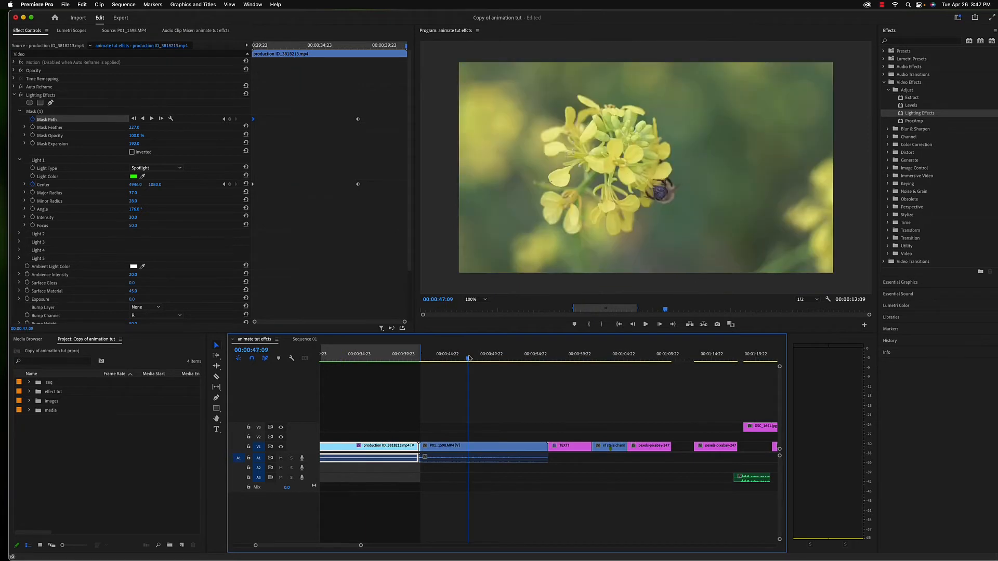
{"action": "left_click", "coordinate": [888, 91]}
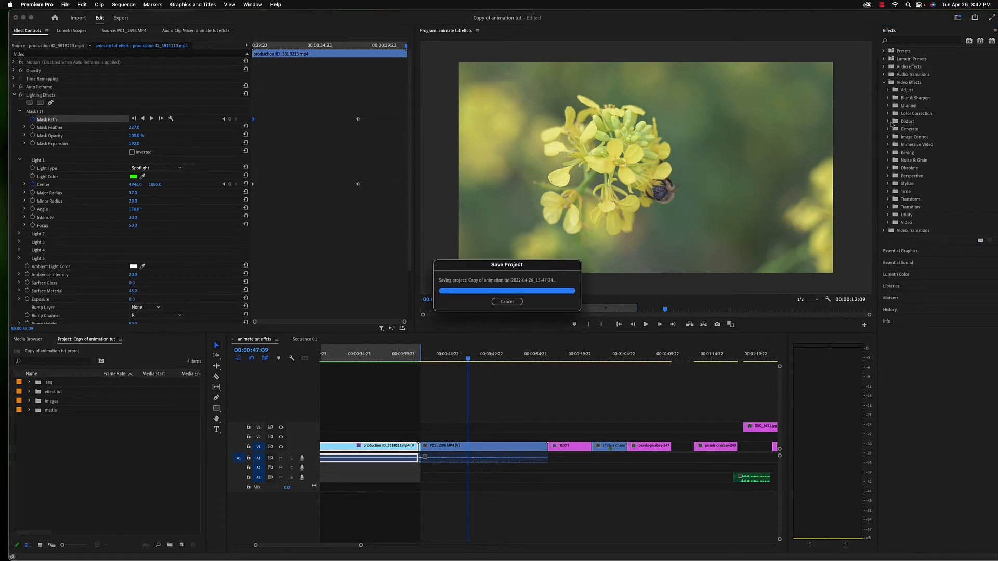
{"action": "left_click", "coordinate": [888, 122]}
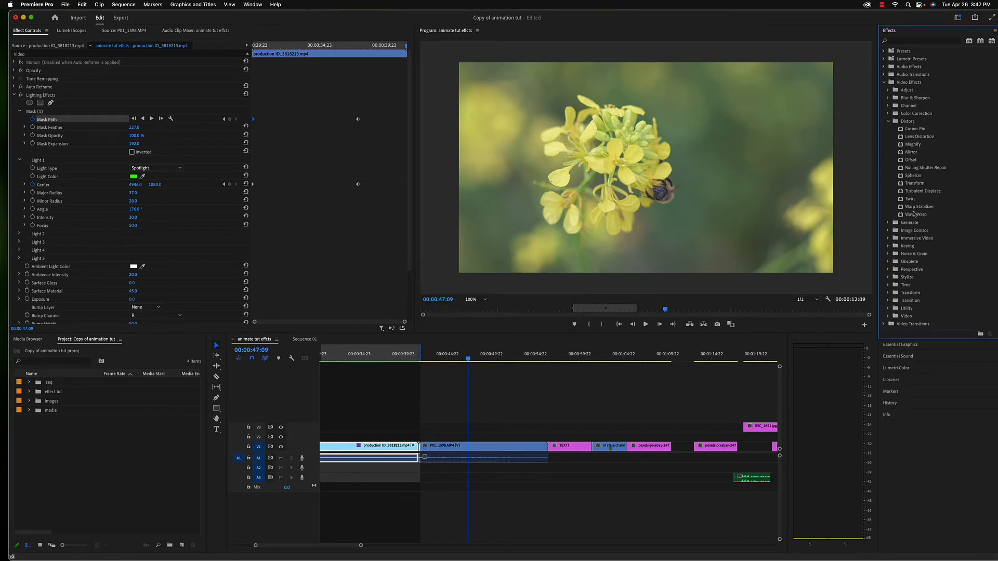
{"action": "left_click", "coordinate": [919, 208]}
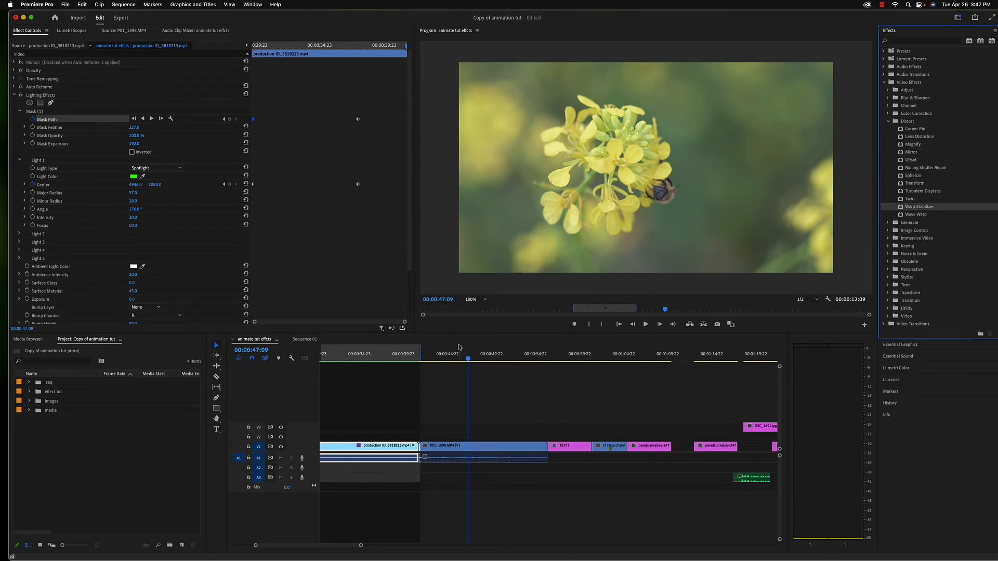
{"action": "left_click", "coordinate": [426, 359]}
{"action": "key", "text": "space"}
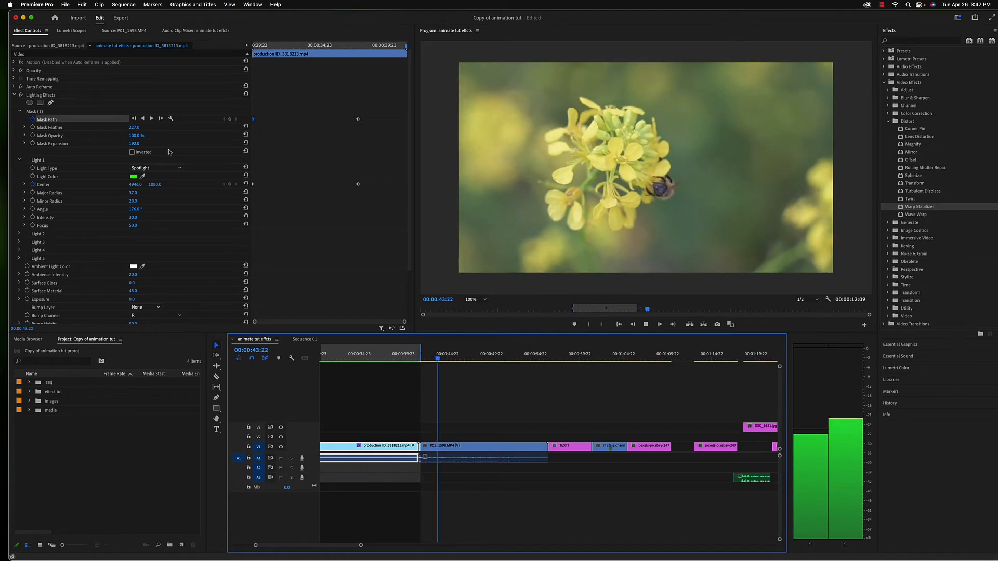
{"action": "left_click", "coordinate": [14, 95]}
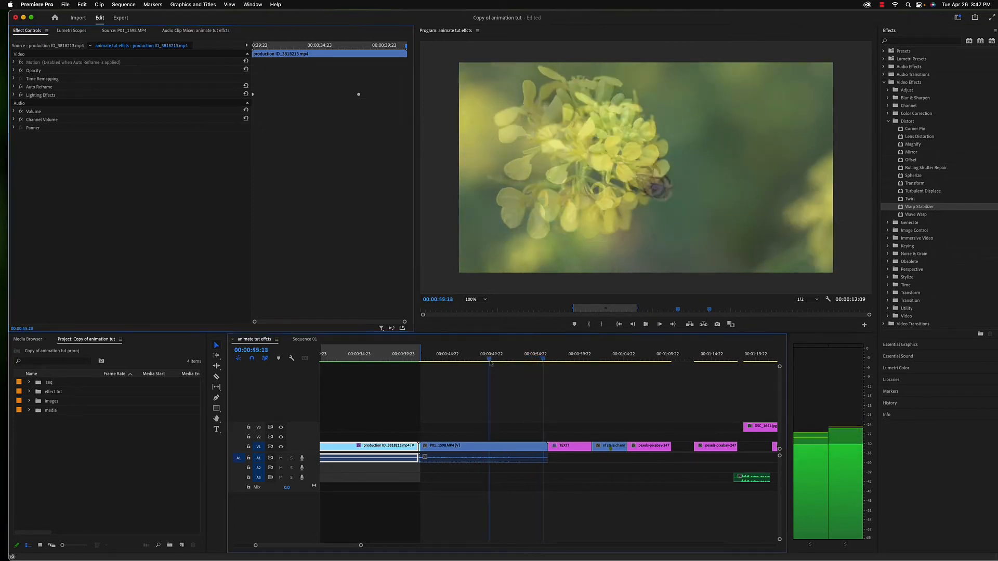
{"action": "key", "text": "space"}
Apply Warp Stabilizer to the P01_1598.MP4 clip and place the playhead at 00:00:42:00.
{"action": "left_click_drag", "start_coordinate": [901, 208], "coordinate": [486, 450]}
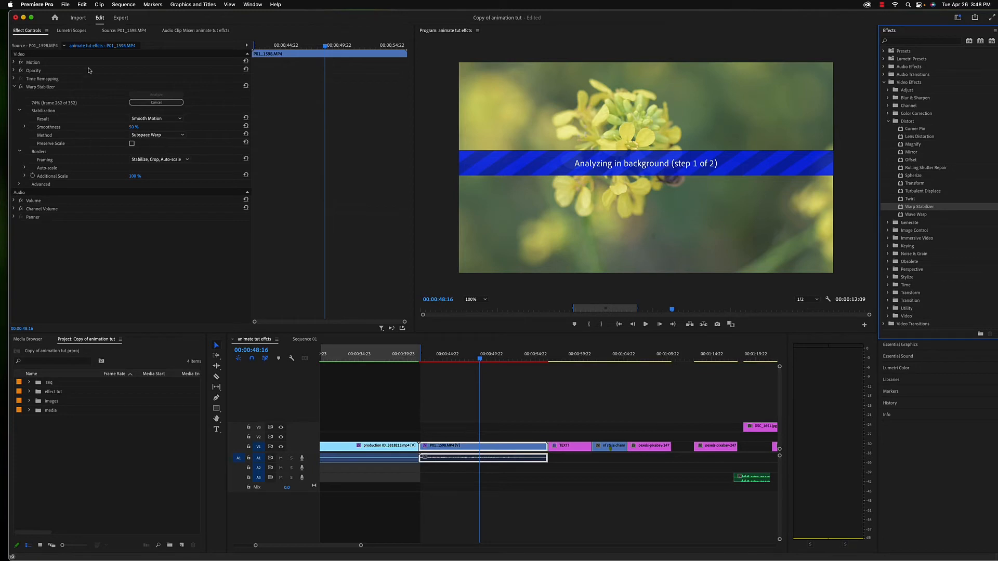
{"action": "left_click_drag", "start_coordinate": [189, 18], "coordinate": [214, 18]}
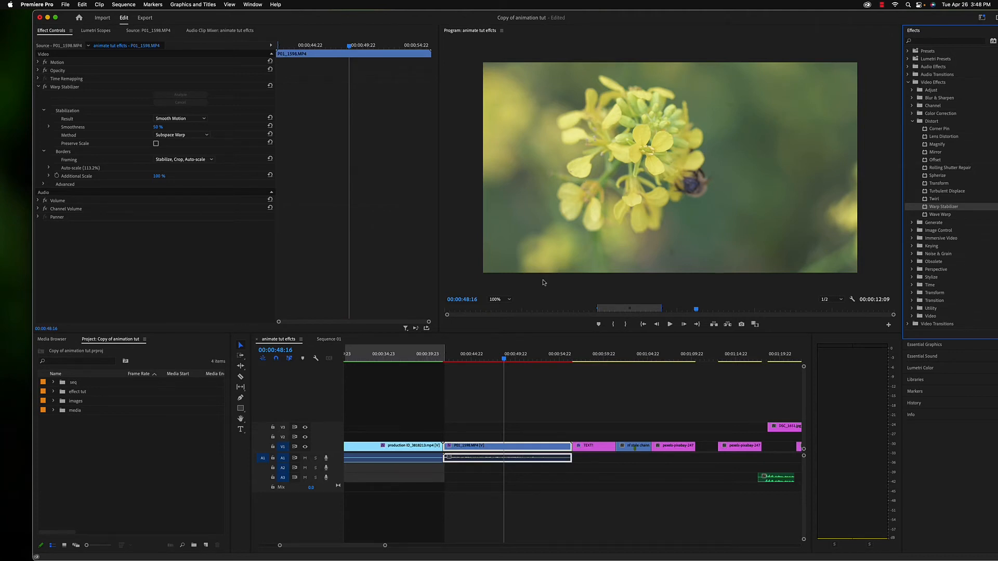
{"action": "left_click_drag", "start_coordinate": [503, 360], "coordinate": [445, 363]}
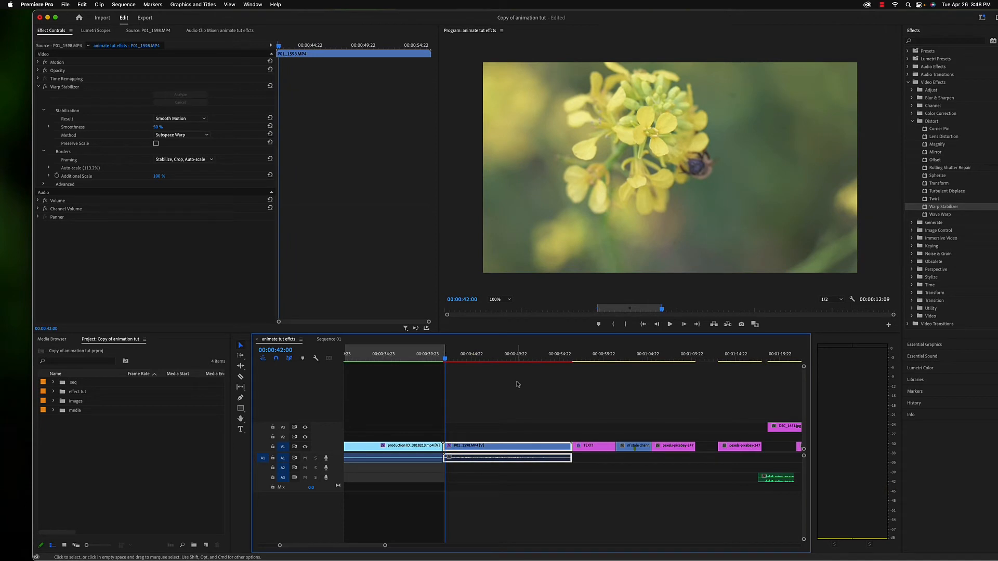
Play the stabilized P01_1598.MP4 clip from 00:00:42:00 through its end to check how smooth the motion is.
{"action": "key", "text": "space"}
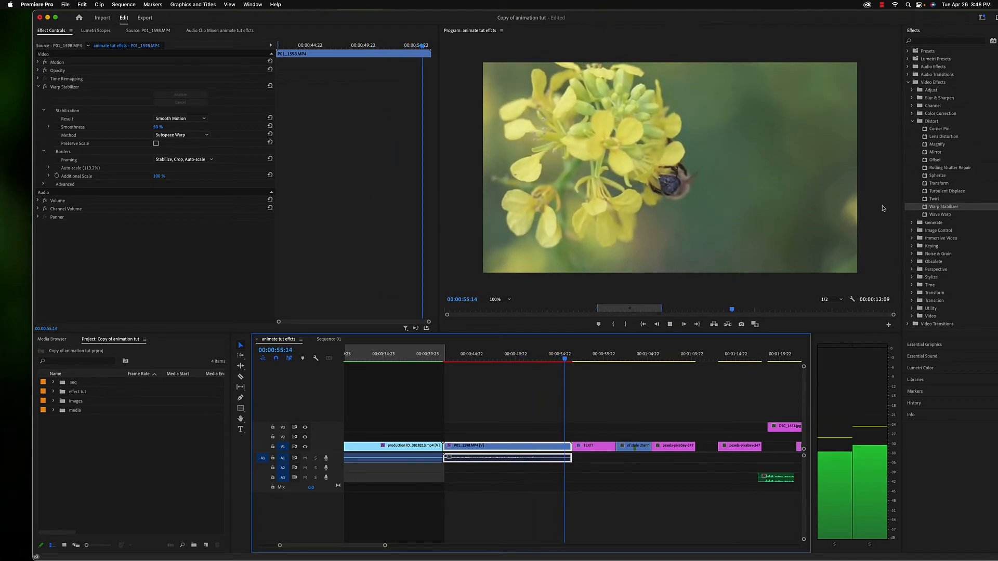
{"action": "key", "text": "space"}
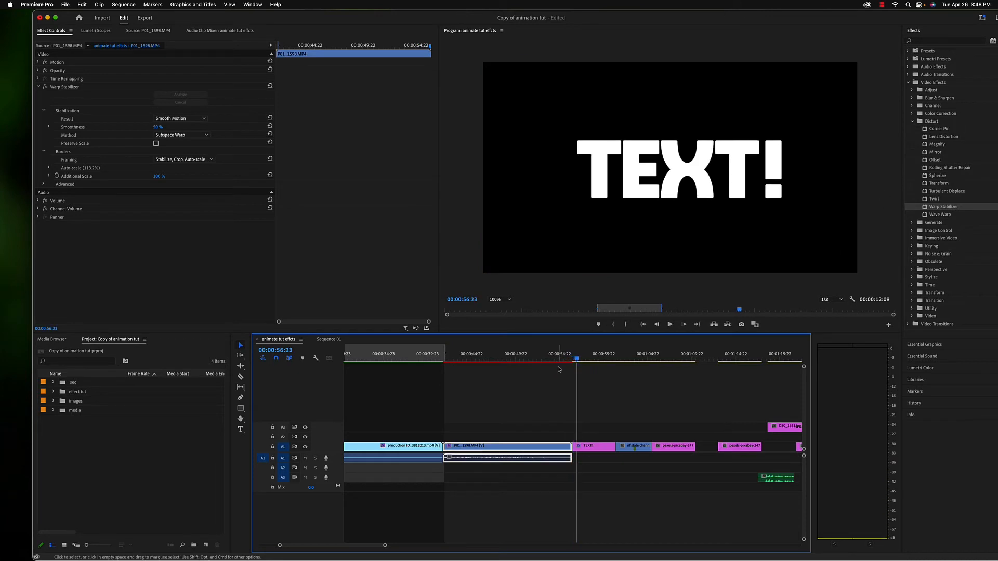
{"action": "key", "text": "space"}
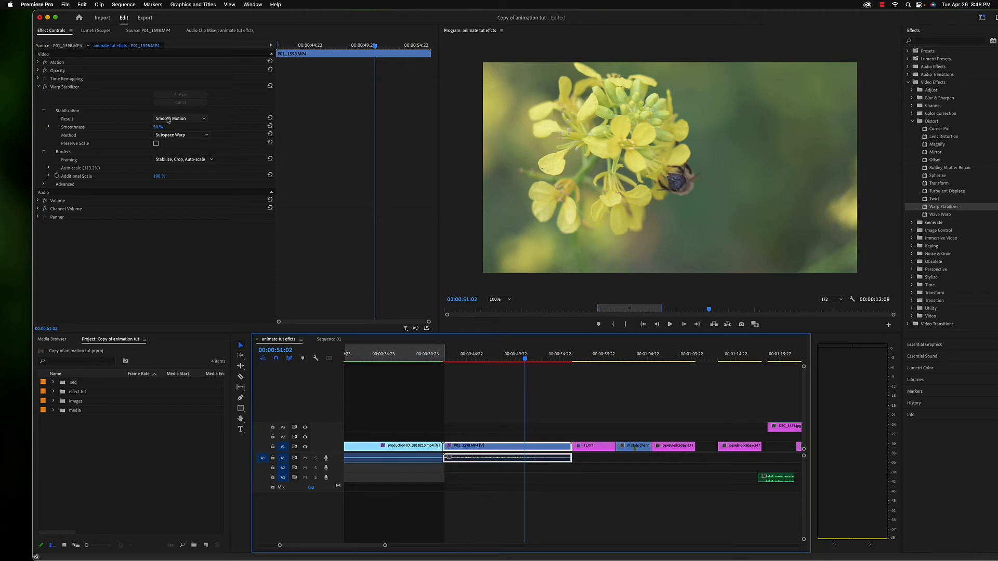
Examine Warp Stabilizer's Result options, Borders and Auto-scale settings, and collapse the effect.
{"action": "left_click", "coordinate": [202, 120]}
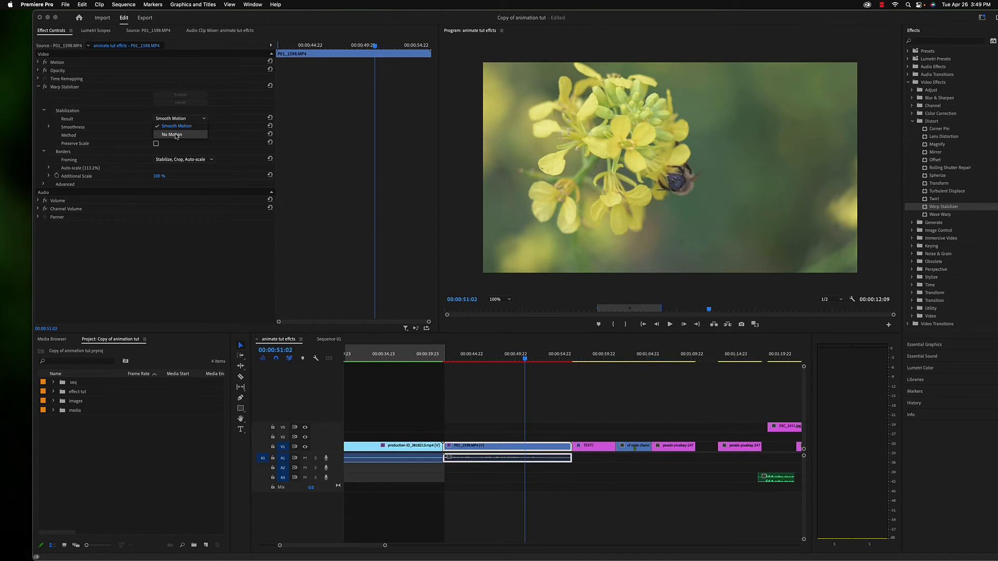
{"action": "left_click", "coordinate": [227, 135]}
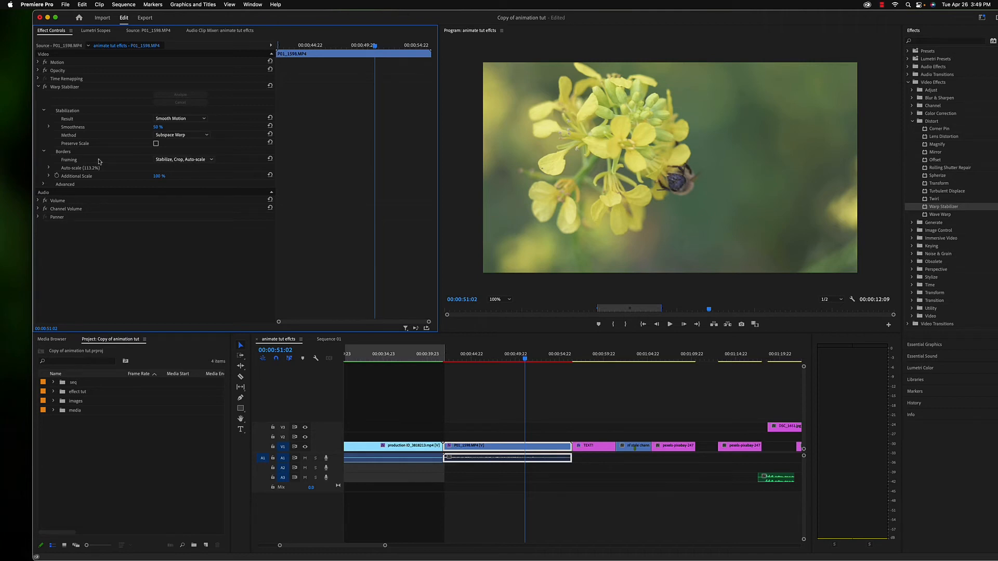
{"action": "left_click", "coordinate": [44, 152]}
{"action": "left_click", "coordinate": [44, 153]}
{"action": "left_click", "coordinate": [50, 168]}
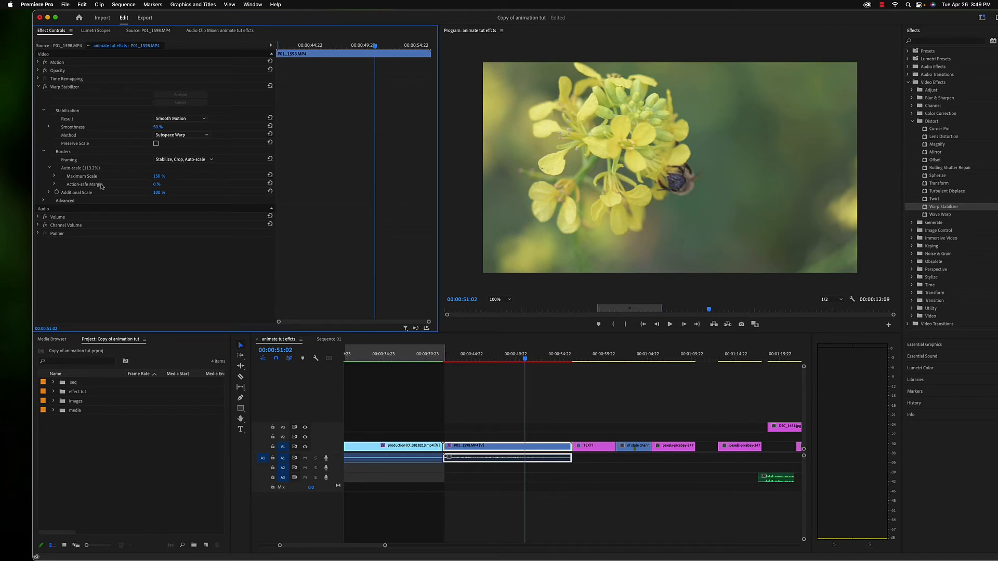
{"action": "left_click", "coordinate": [38, 87]}
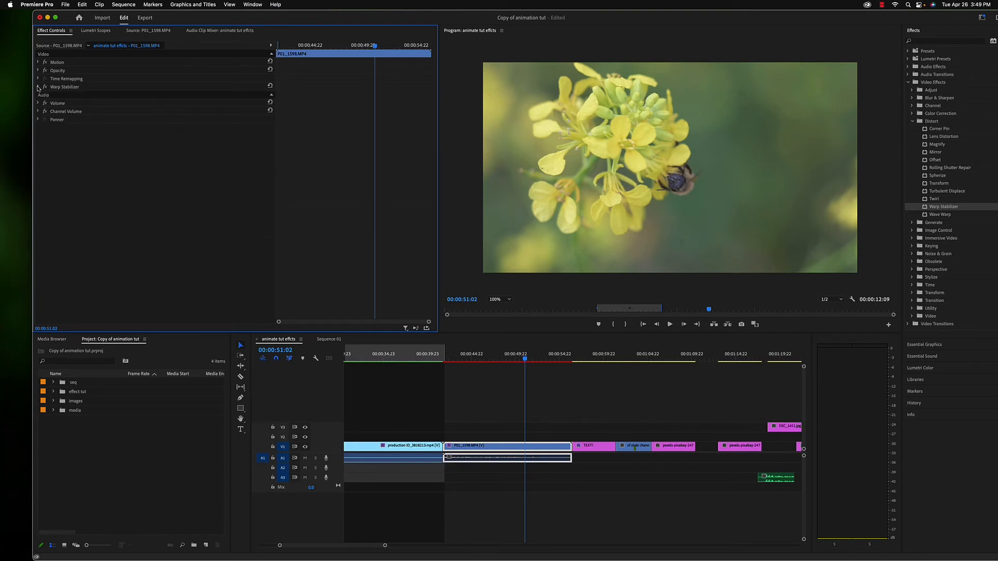
Scale the pexels-pixabay-247676.jpg clip to 34 and place the playhead at 00:01:06:03.
{"action": "left_click", "coordinate": [672, 359]}
{"action": "left_click", "coordinate": [684, 213]}
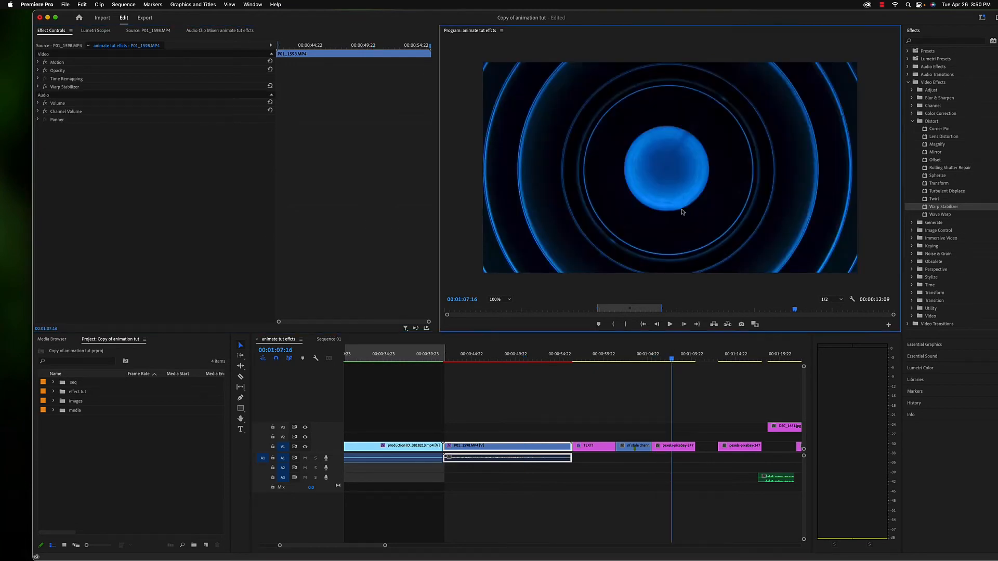
{"action": "left_click", "coordinate": [683, 447]}
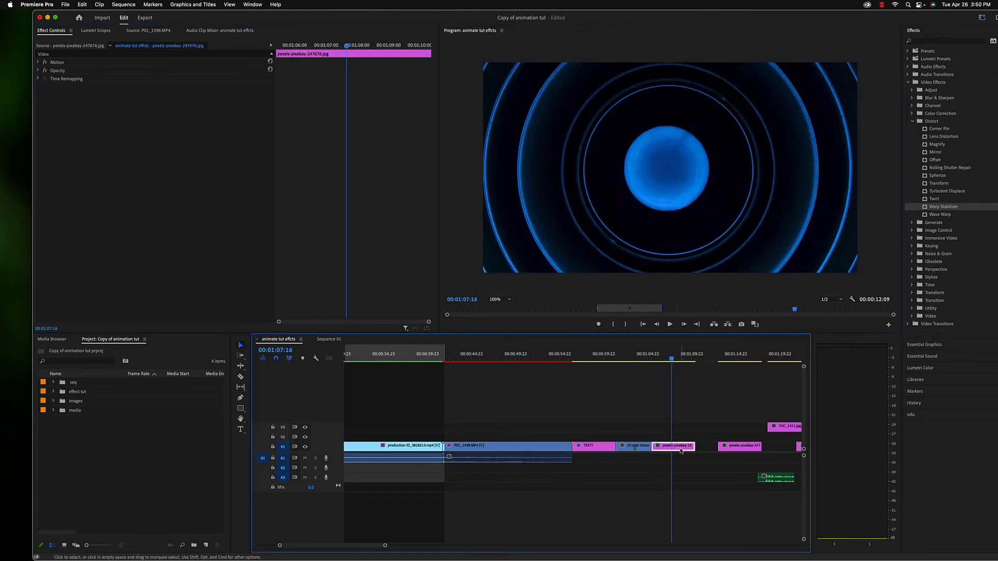
{"action": "left_click", "coordinate": [664, 359]}
{"action": "left_click_drag", "start_coordinate": [664, 361], "coordinate": [659, 358]}
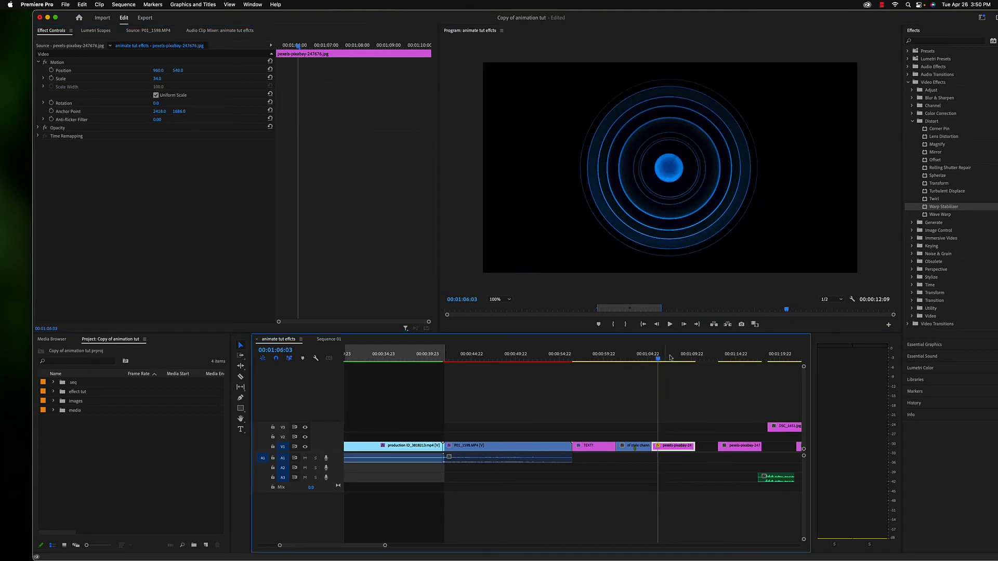
Apply the Mosaic effect from the Stylize video effects to the pexels-pixabay-247676.jpg clip.
{"action": "left_click", "coordinate": [913, 121]}
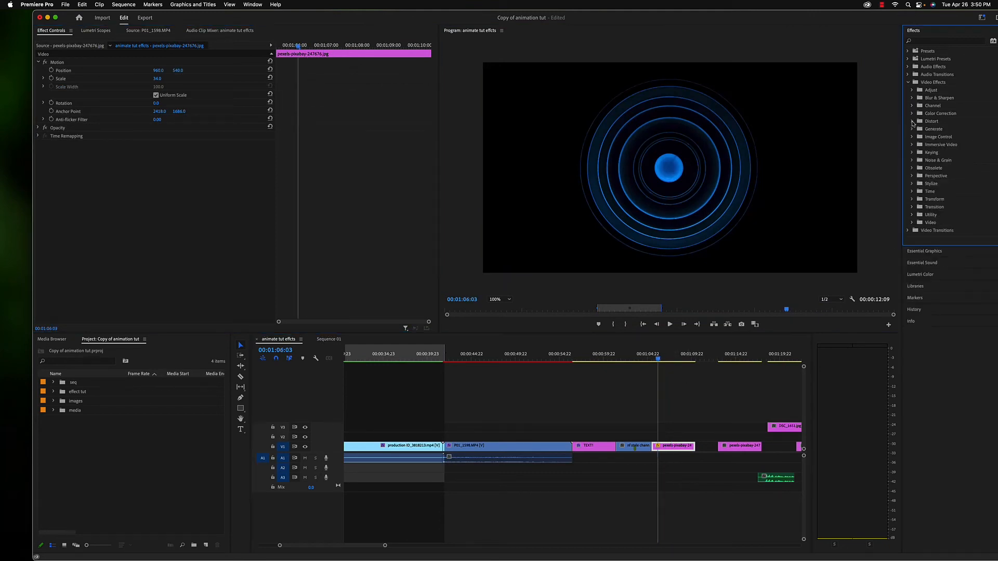
{"action": "left_click", "coordinate": [912, 183]}
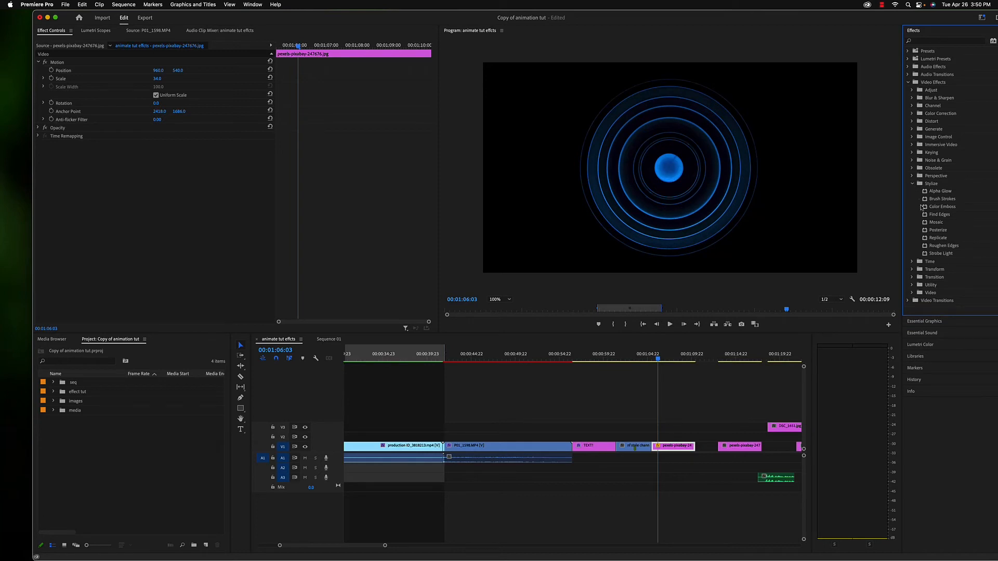
{"action": "left_click_drag", "start_coordinate": [924, 224], "coordinate": [677, 449]}
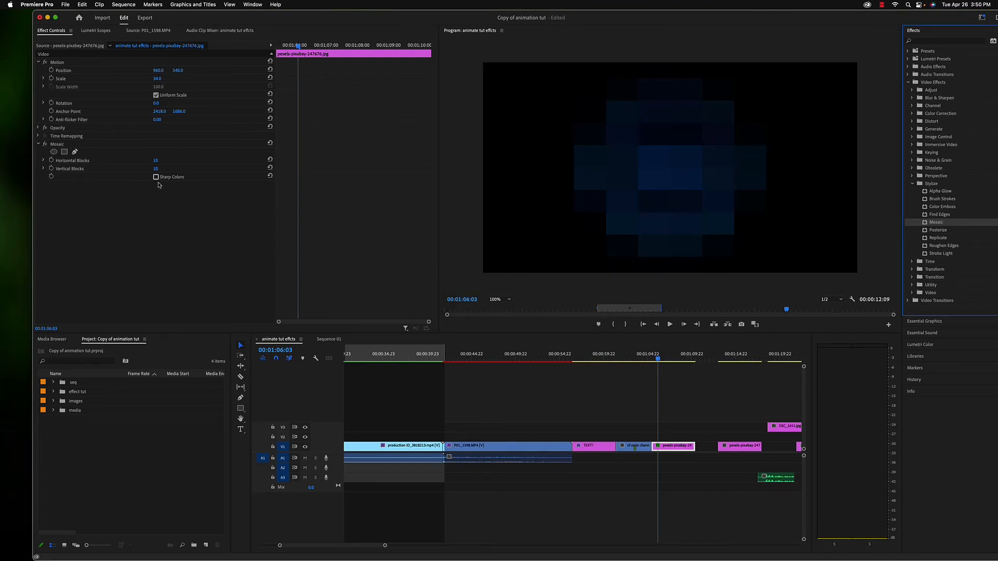
Enable Sharp Colors on the Mosaic effect and try higher horizontal and vertical block counts.
{"action": "left_click", "coordinate": [156, 177]}
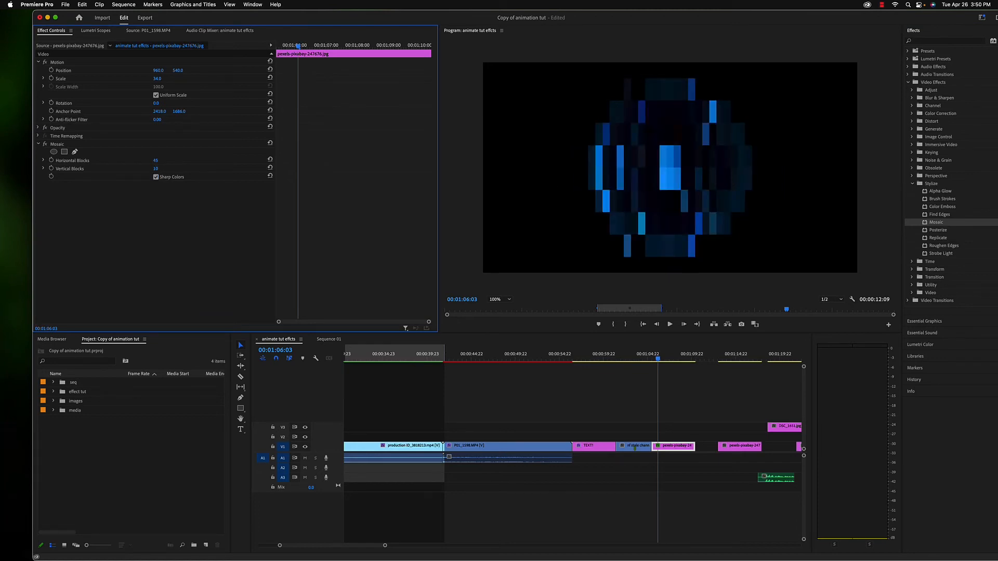
{"action": "left_click_drag", "start_coordinate": [156, 169], "coordinate": [177, 161]}
{"action": "left_click_drag", "start_coordinate": [155, 169], "coordinate": [177, 169]}
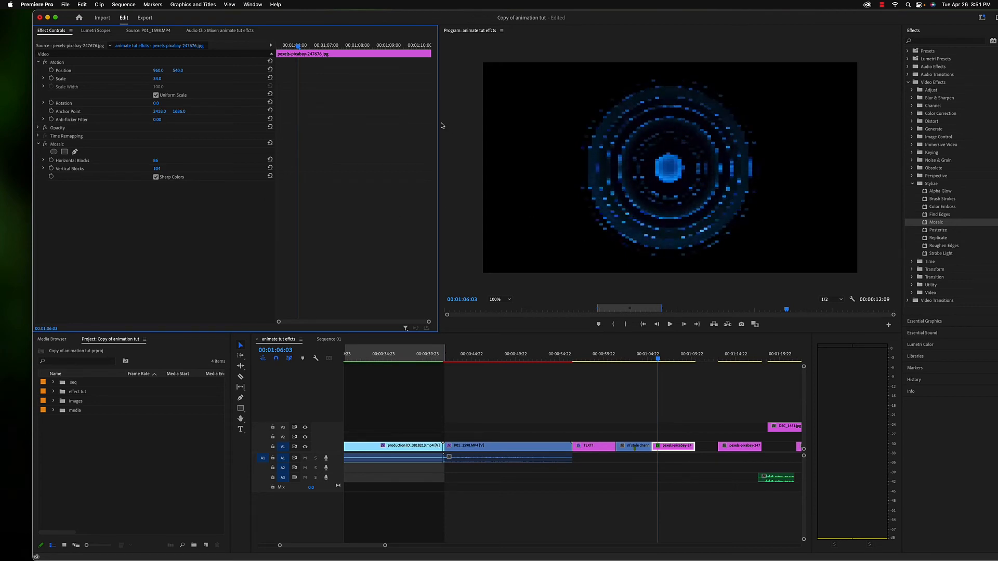
{"action": "left_click_drag", "start_coordinate": [158, 162], "coordinate": [169, 162]}
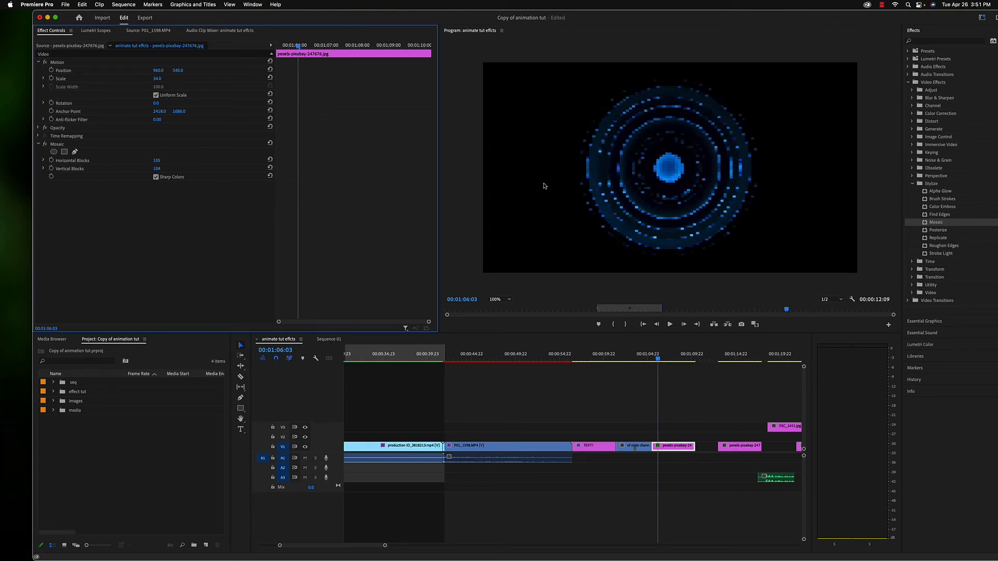
{"action": "left_click", "coordinate": [44, 144]}
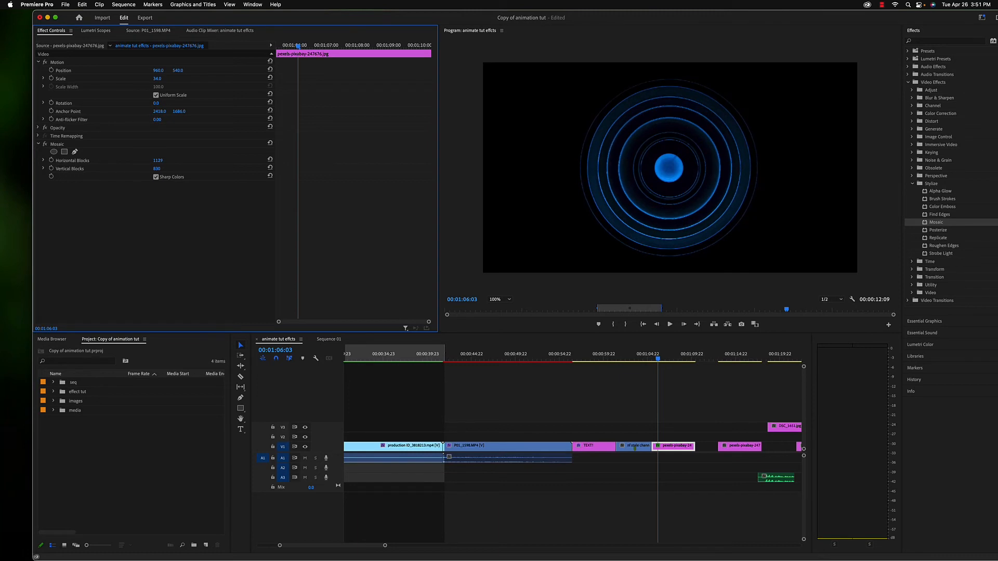
Set the Mosaic effect's Horizontal Blocks and Vertical Blocks to 1000 each.
{"action": "left_click", "coordinate": [158, 161]}
{"action": "type", "text": "1"}
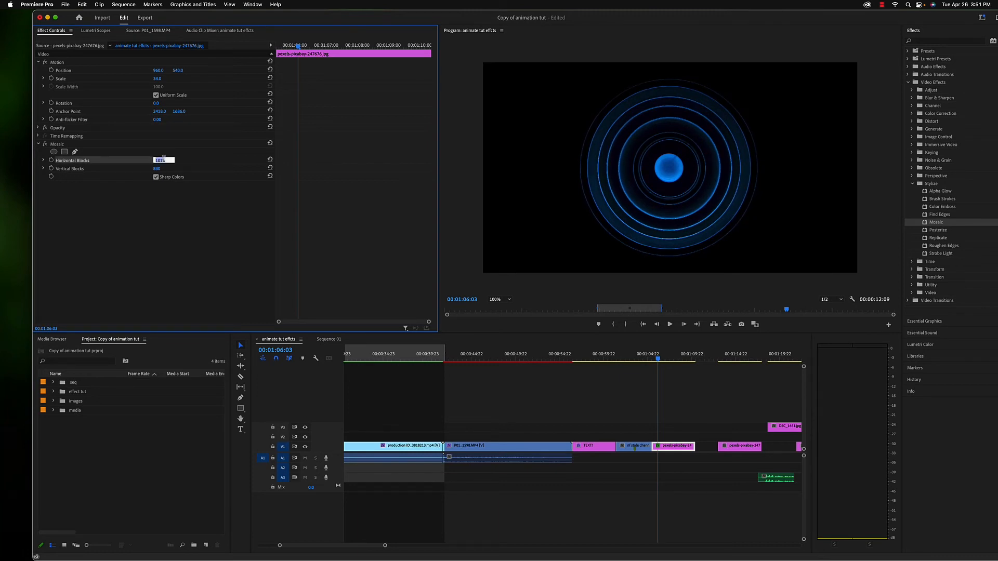
{"action": "type", "text": "000"}
{"action": "key", "text": "Return"}
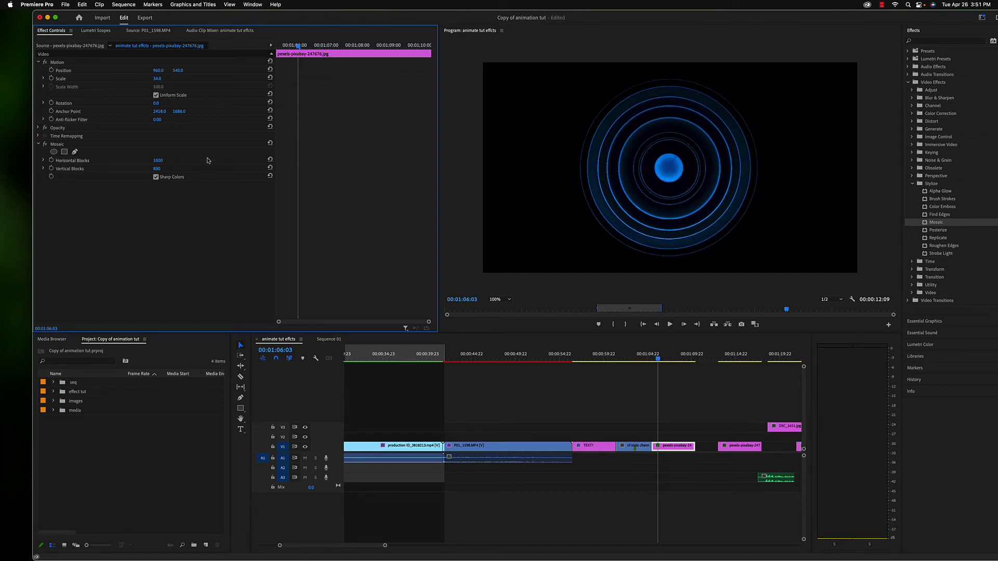
{"action": "left_click", "coordinate": [163, 169]}
{"action": "type", "text": "11"}
{"action": "key", "text": "Return"}
Move the playhead to the clip's start and set Mosaic's Horizontal Blocks and Vertical Blocks to 2000 each.
{"action": "left_click_drag", "start_coordinate": [298, 45], "coordinate": [277, 46]}
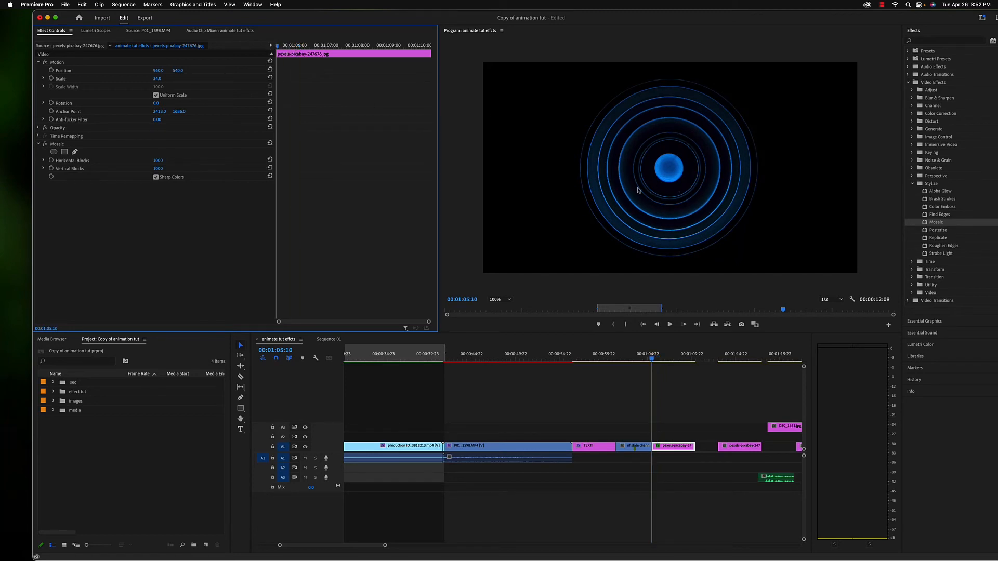
{"action": "left_click", "coordinate": [161, 160]}
{"action": "type", "text": "2000"}
{"action": "key", "text": "Tab"}
{"action": "type", "text": "2000"}
{"action": "key", "text": "Return"}
Toggle the Mosaic effect off and on repeatedly to compare the image with and without it.
{"action": "left_click", "coordinate": [45, 144]}
{"action": "left_click", "coordinate": [45, 144]}
{"action": "left_click", "coordinate": [45, 144]}
{"action": "left_click", "coordinate": [45, 144]}
{"action": "left_click", "coordinate": [45, 144]}
{"action": "left_click", "coordinate": [45, 144]}
Place the playhead at 00:01:05:12 and start keyframing Mosaic's Horizontal Blocks and Vertical Blocks there.
{"action": "mouse_move", "coordinate": [279, 46]}
{"action": "left_mouse_down"}
{"action": "mouse_move", "coordinate": [290, 46]}
{"action": "mouse_move", "coordinate": [279, 45]}
{"action": "left_mouse_up"}
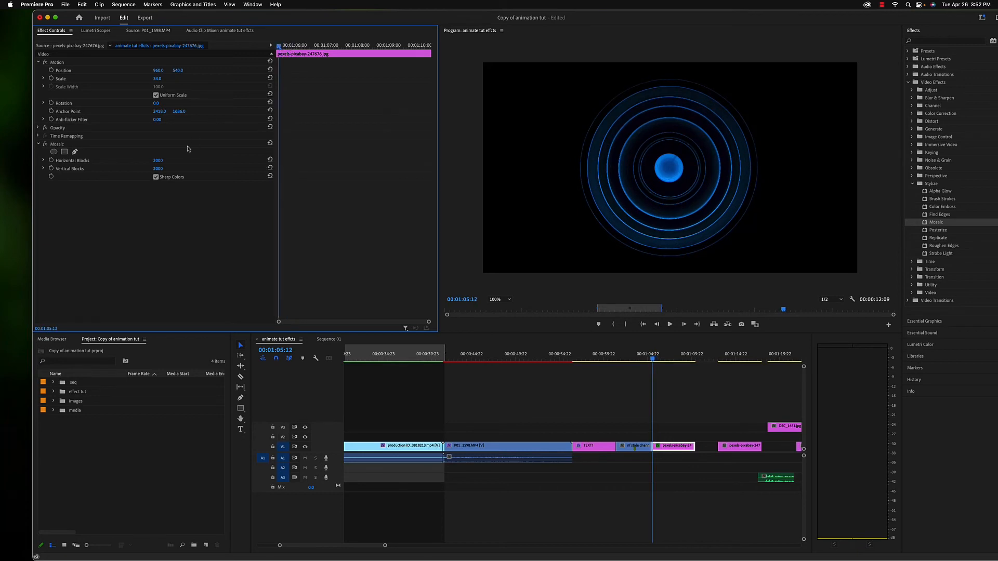
{"action": "left_click", "coordinate": [51, 160]}
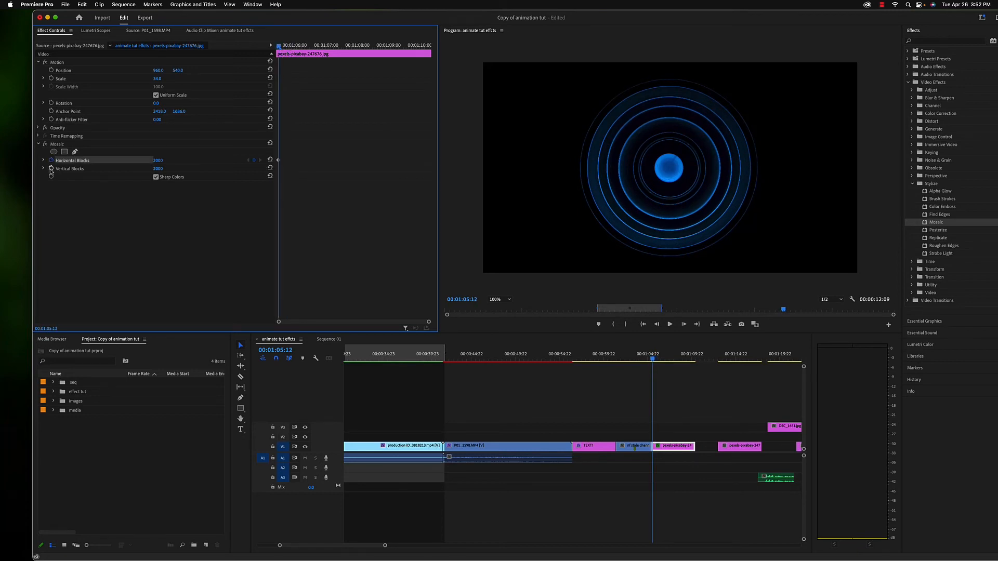
{"action": "left_click", "coordinate": [51, 168]}
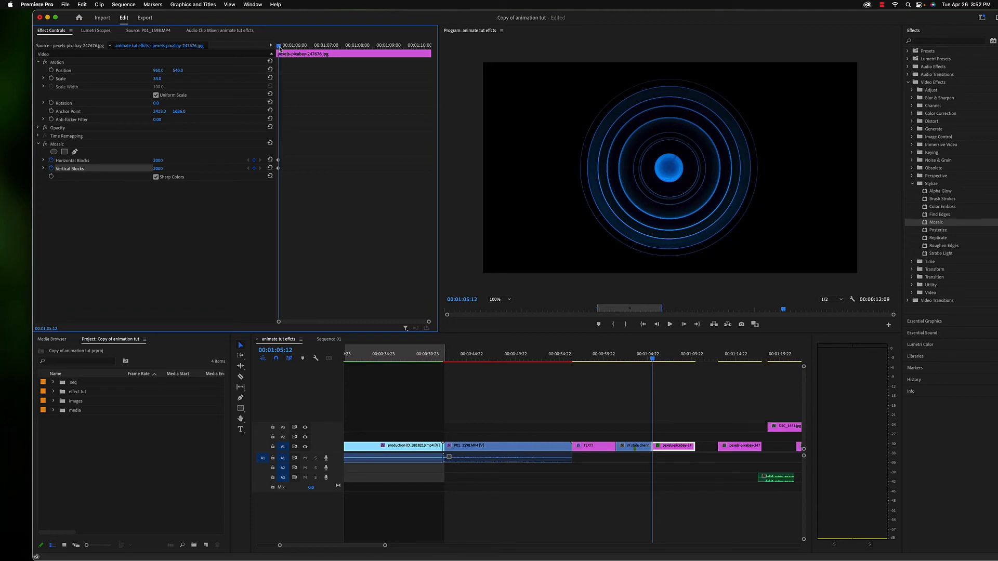
Add Mosaic keyframes five frames further on, at 00:01:05:17, with Horizontal Blocks and Vertical Blocks both set to 50.
{"action": "key", "text": "shift+Right"}
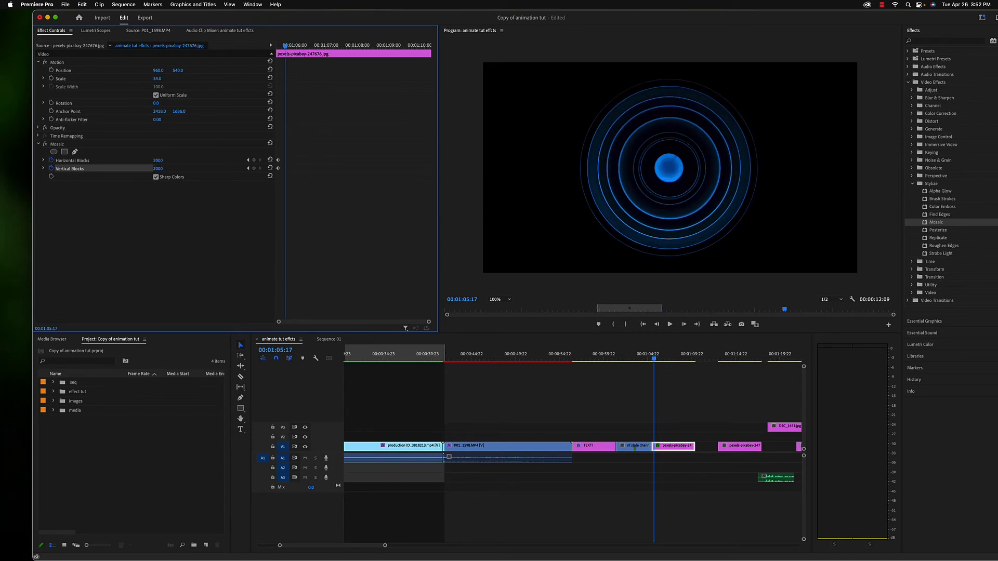
{"action": "left_click", "coordinate": [158, 160]}
{"action": "type", "text": "0"}
{"action": "key", "text": "Tab"}
{"action": "type", "text": "50"}
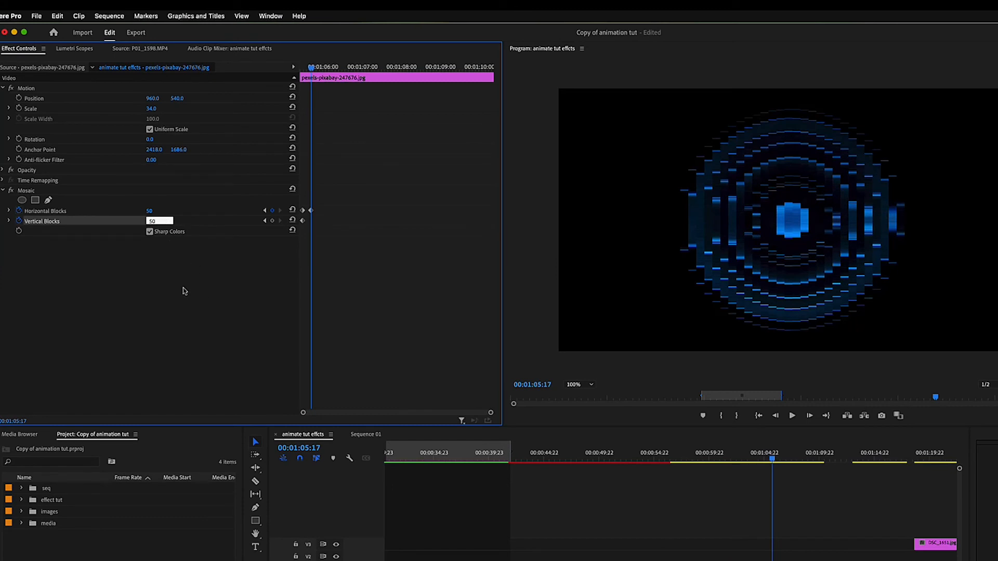
{"action": "key", "text": "Return"}
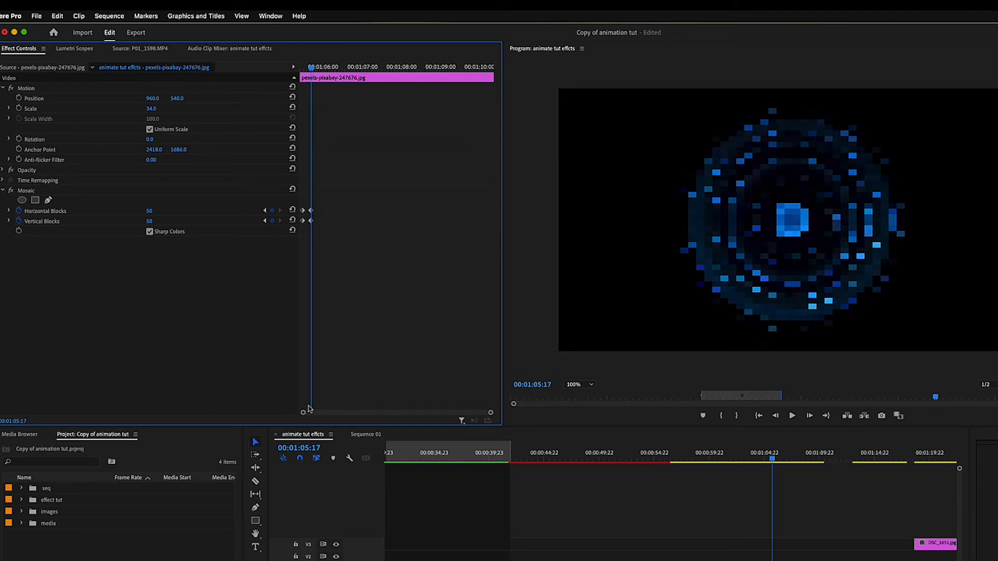
Scrub between the Mosaic keyframes at 00:01:05:12 and 00:01:05:17 to check the pixelation animation.
{"action": "left_click_drag", "start_coordinate": [304, 413], "coordinate": [338, 414]}
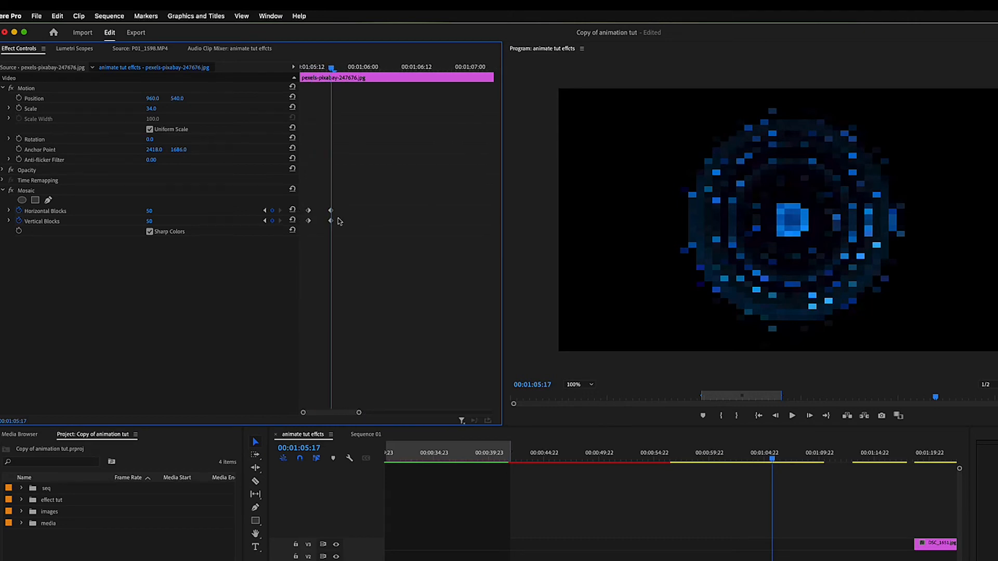
{"action": "left_click_drag", "start_coordinate": [331, 70], "coordinate": [310, 69]}
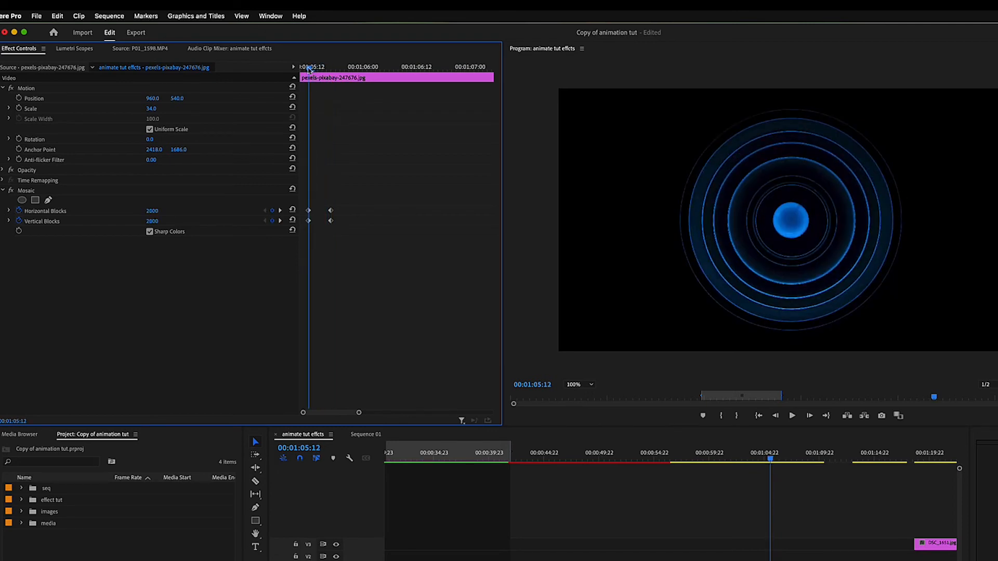
{"action": "left_click_drag", "start_coordinate": [309, 69], "coordinate": [331, 74]}
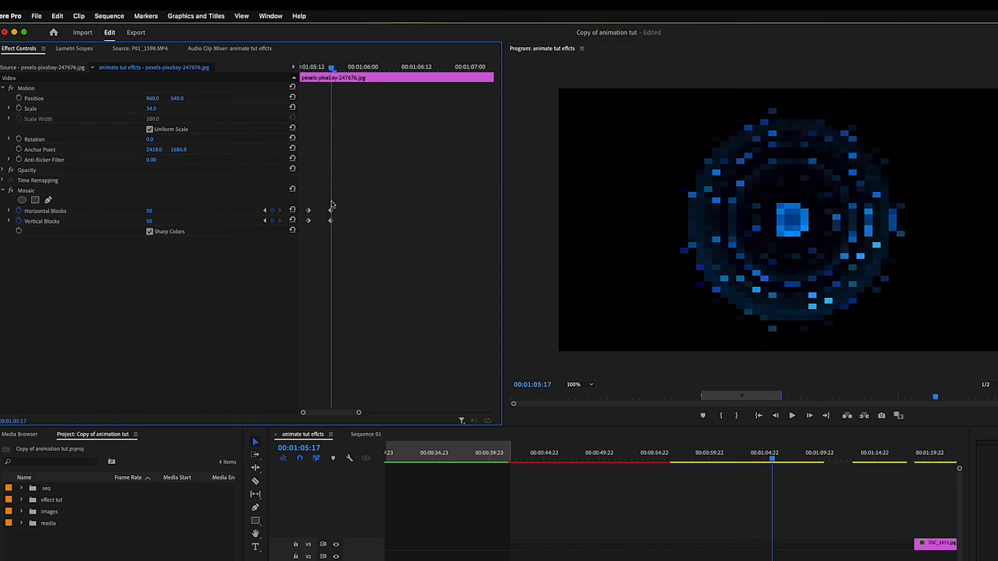
Copy the first pair of Mosaic keyframes and paste them at 00:01:05:22.
{"action": "key", "text": "super+s"}
{"action": "mouse_move", "coordinate": [331, 71]}
{"action": "left_mouse_down"}
{"action": "mouse_move", "coordinate": [344, 71]}
{"action": "mouse_move", "coordinate": [332, 71]}
{"action": "left_mouse_up"}
{"action": "key", "text": "shift+Right"}
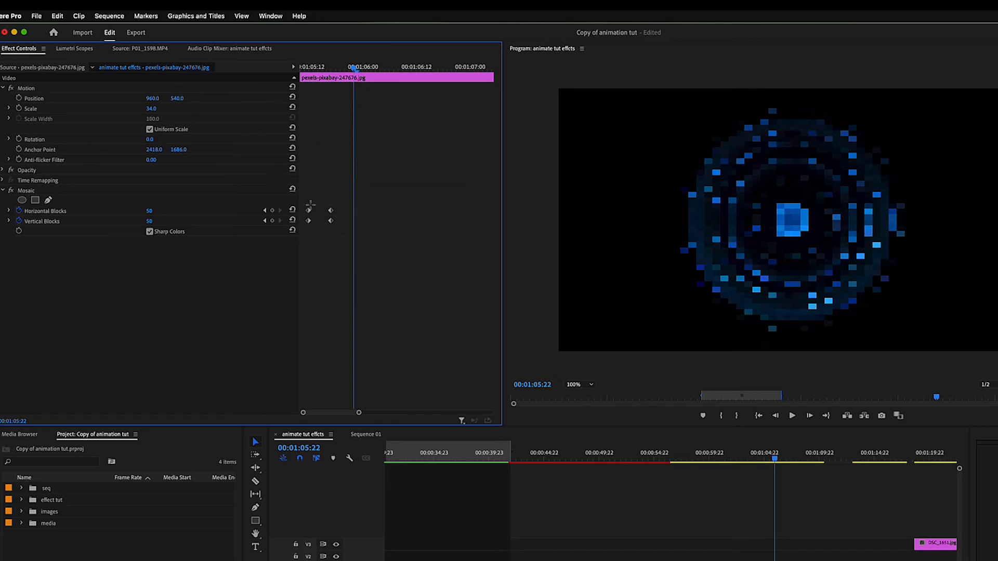
{"action": "left_click_drag", "start_coordinate": [312, 196], "coordinate": [305, 235]}
{"action": "left_click_drag", "start_coordinate": [351, 69], "coordinate": [331, 78]}
{"action": "key", "text": "shift+Right"}
{"action": "key", "text": "super+v"}
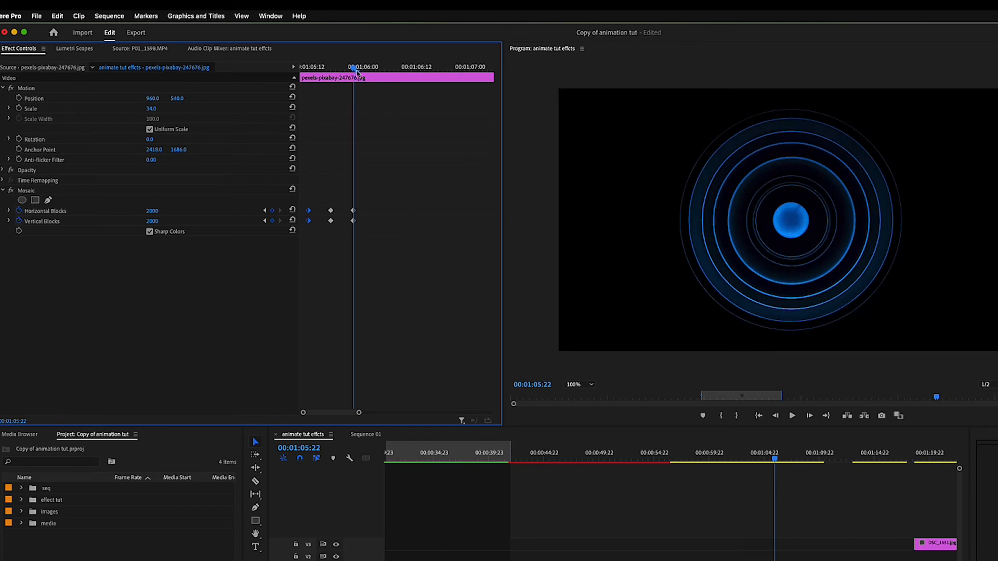
Play the clip from its start and scrub back to 00:01:05:21 to review the full Mosaic keyframe animation.
{"action": "left_click_drag", "start_coordinate": [353, 68], "coordinate": [282, 70]}
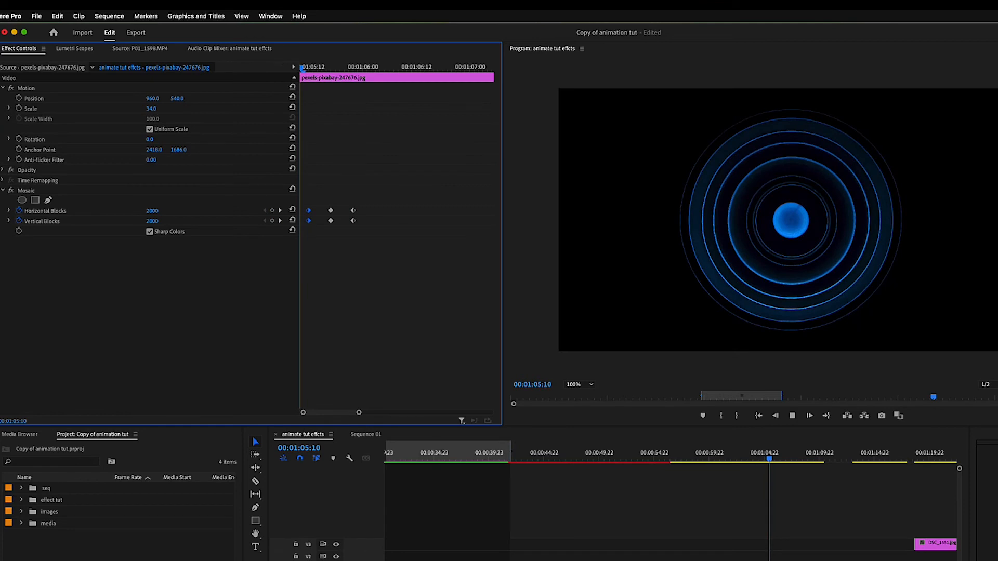
{"action": "key", "text": "space"}
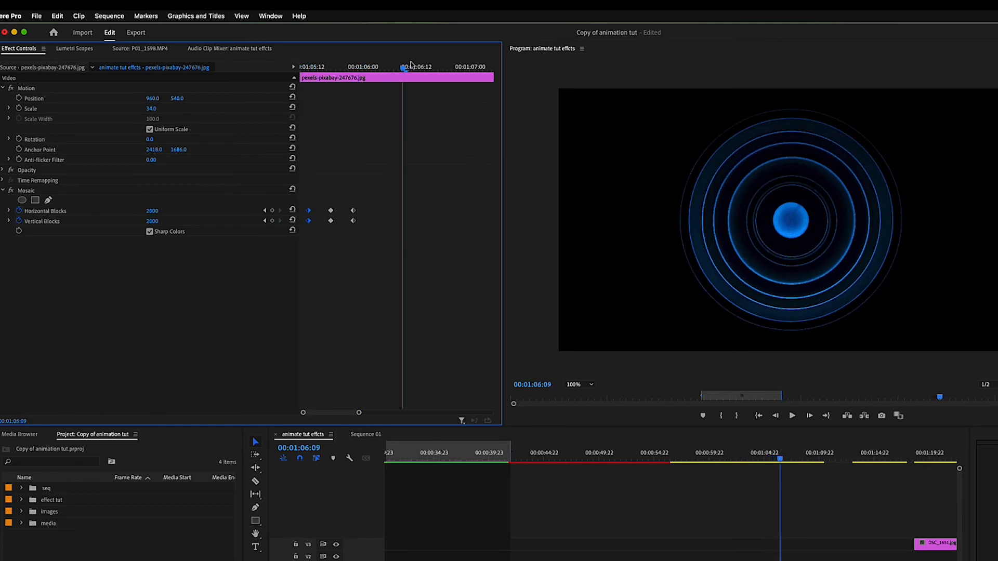
{"action": "left_click_drag", "start_coordinate": [403, 67], "coordinate": [349, 75]}
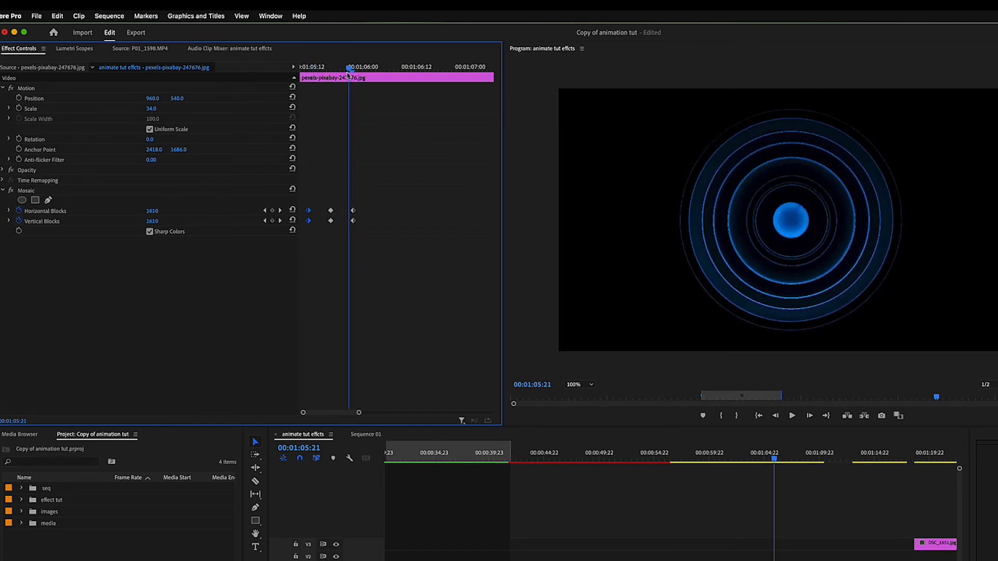
{"action": "left_click_drag", "start_coordinate": [359, 412], "coordinate": [394, 412]}
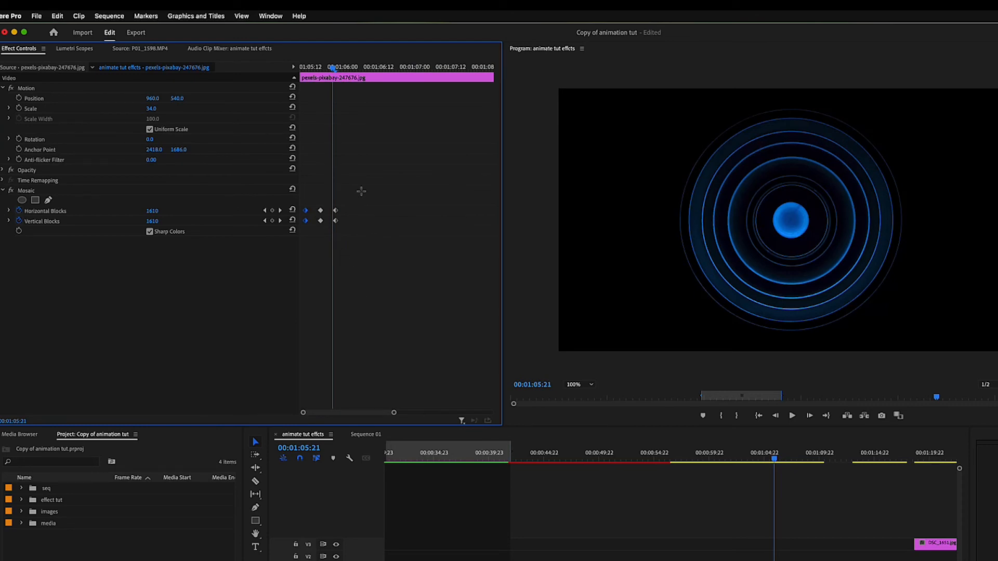
Paste copies of the three Mosaic keyframe pairs from 00:01:06:02 through to the clip's end and play the clip from its start.
{"action": "left_click_drag", "start_coordinate": [363, 190], "coordinate": [305, 245]}
{"action": "left_click_drag", "start_coordinate": [333, 67], "coordinate": [348, 70]}
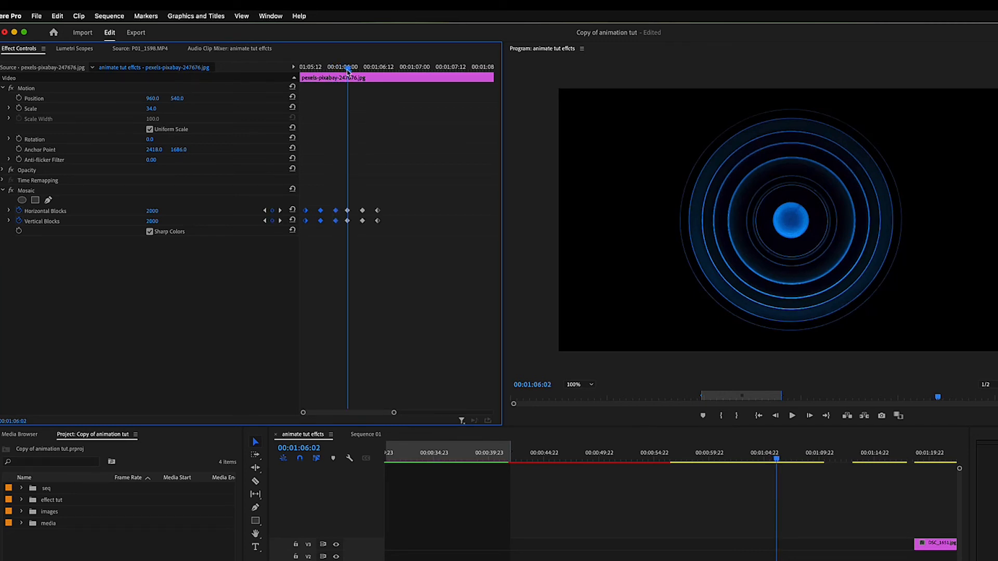
{"action": "left_click_drag", "start_coordinate": [349, 69], "coordinate": [174, 70]}
{"action": "key", "text": "space"}
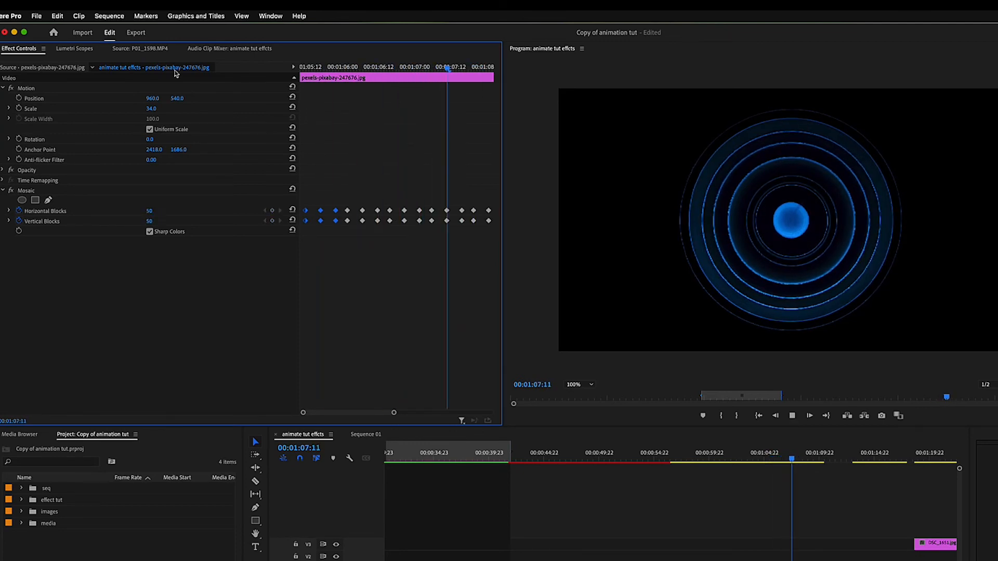
{"action": "key", "text": "space"}
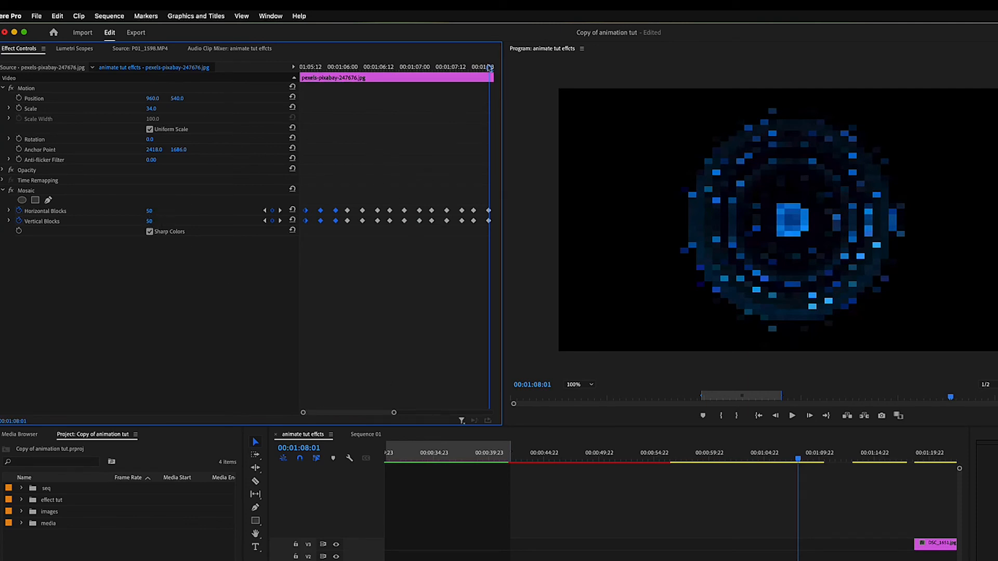
Set the Mosaic keyframes at 00:01:06:07 to Horizontal Blocks 5 and Vertical Blocks 15.
{"action": "left_click_drag", "start_coordinate": [490, 68], "coordinate": [321, 78]}
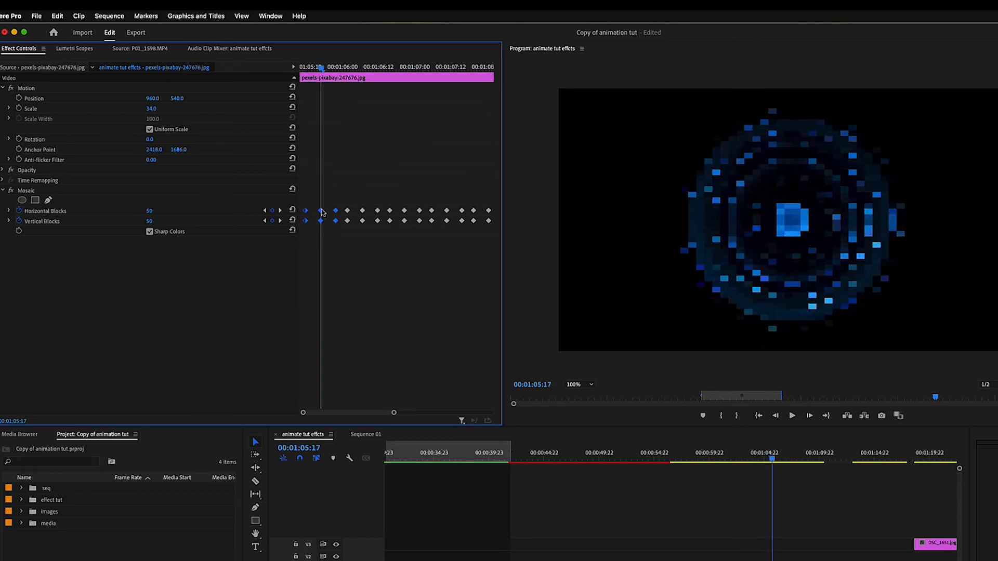
{"action": "left_click", "coordinate": [280, 210]}
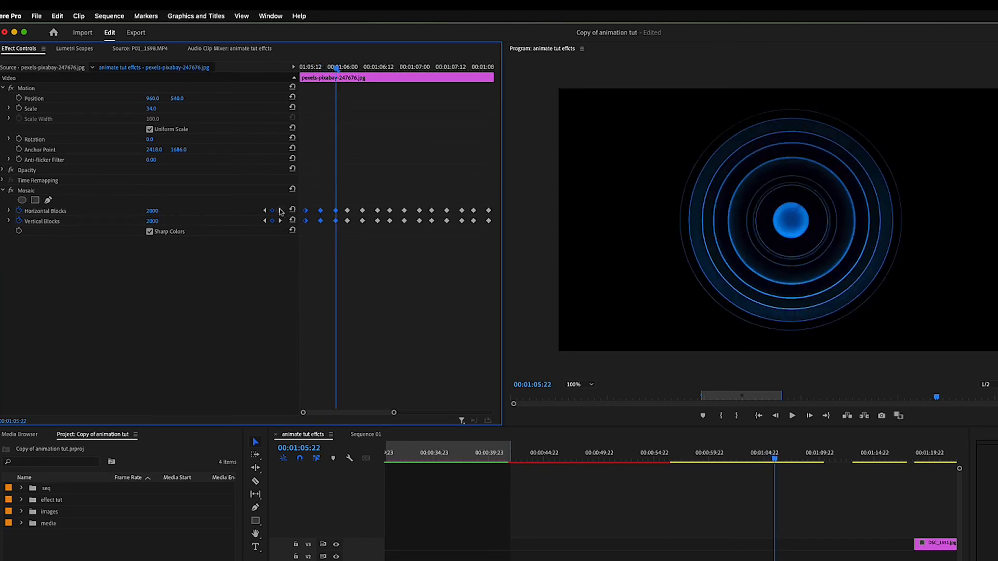
{"action": "left_click", "coordinate": [280, 210]}
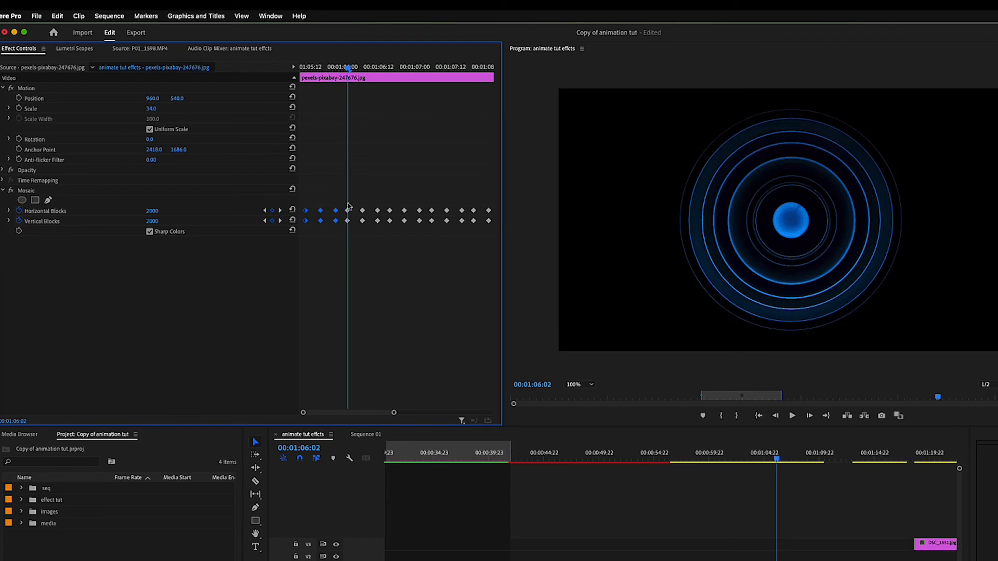
{"action": "left_click", "coordinate": [280, 211]}
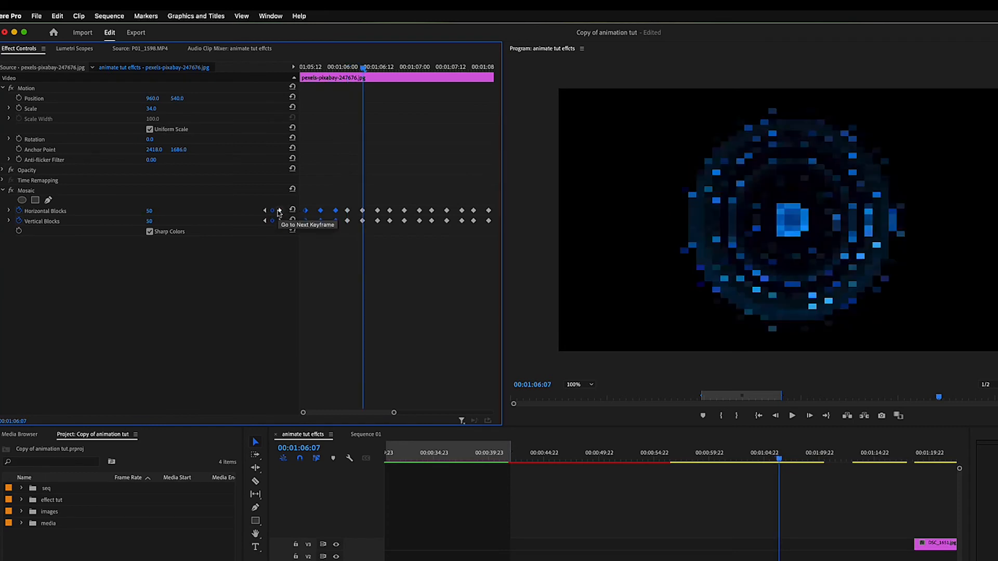
{"action": "left_click_drag", "start_coordinate": [149, 211], "coordinate": [125, 210]}
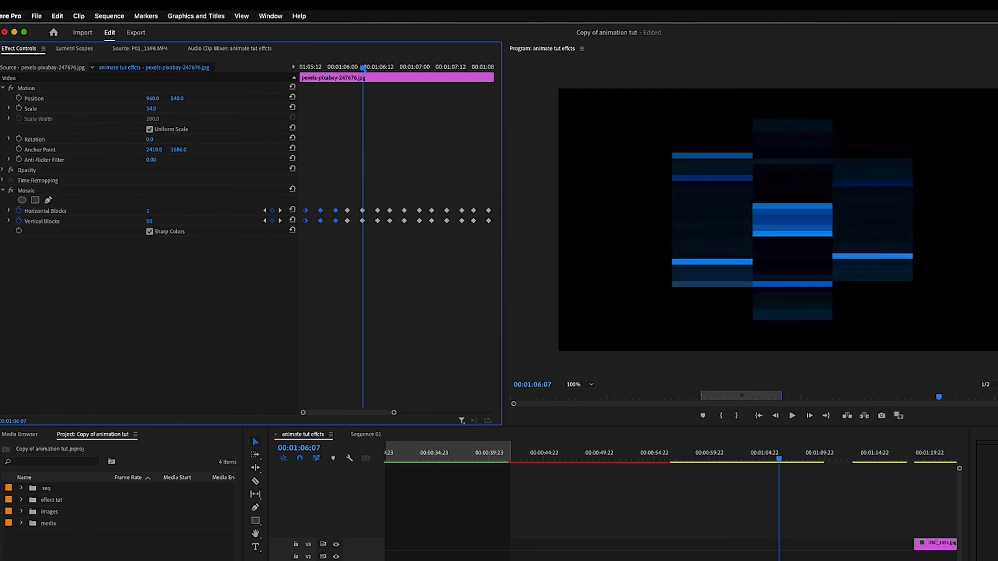
{"action": "left_click", "coordinate": [151, 221]}
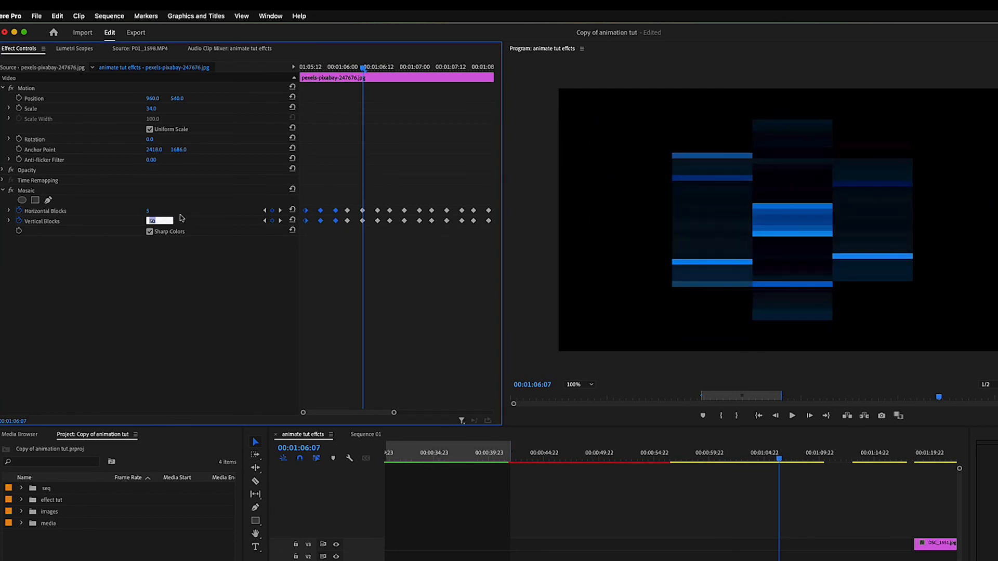
{"action": "type", "text": "15"}
{"action": "key", "text": "Return"}
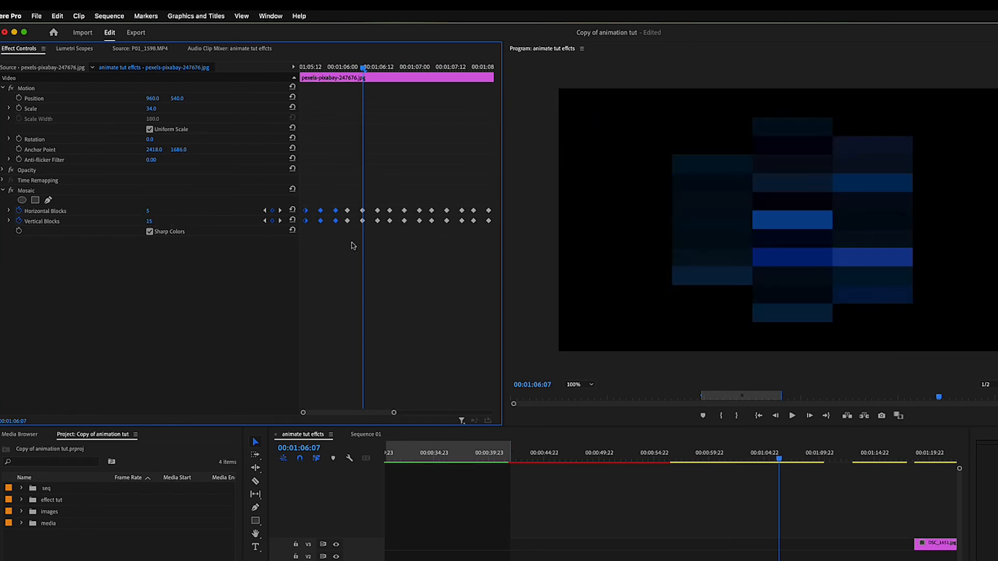
Play the clip from its start to check the coarser pixelation at 00:01:06:07.
{"action": "left_click_drag", "start_coordinate": [367, 62], "coordinate": [277, 72]}
{"action": "key", "text": "space"}
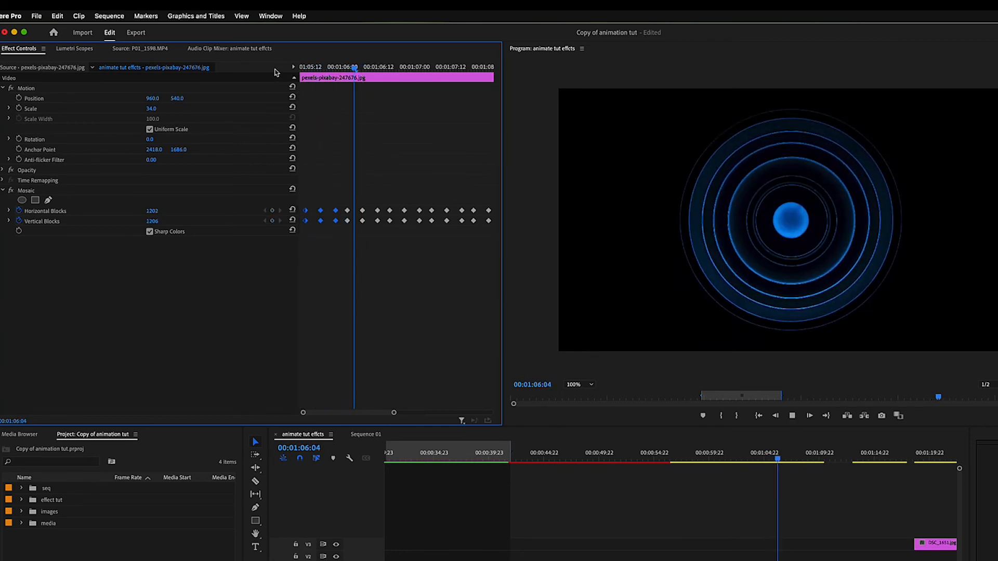
{"action": "key", "text": "space"}
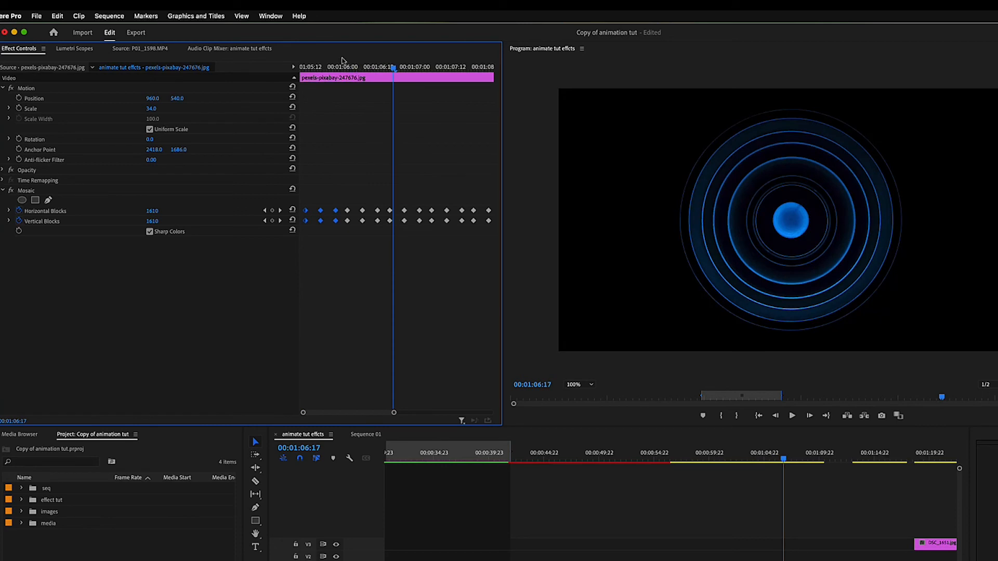
Set the Mosaic keyframes at 00:01:06:21 to Horizontal Blocks 75 and Vertical Blocks 4.
{"action": "left_click_drag", "start_coordinate": [343, 62], "coordinate": [322, 67]}
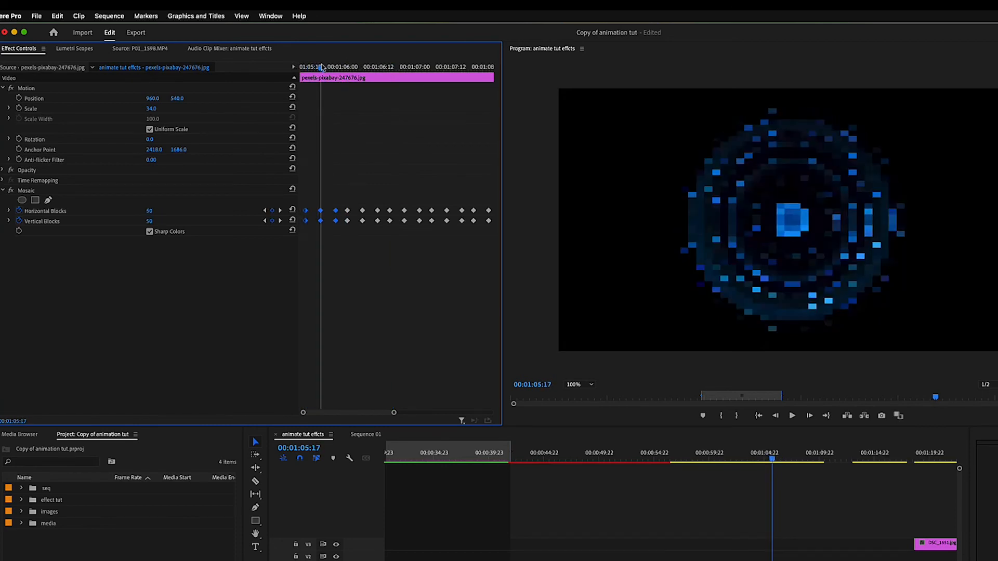
{"action": "left_click", "coordinate": [280, 211]}
{"action": "left_click", "coordinate": [280, 211]}
{"action": "left_click", "coordinate": [279, 211]}
{"action": "left_click", "coordinate": [280, 211]}
{"action": "left_click", "coordinate": [279, 211]}
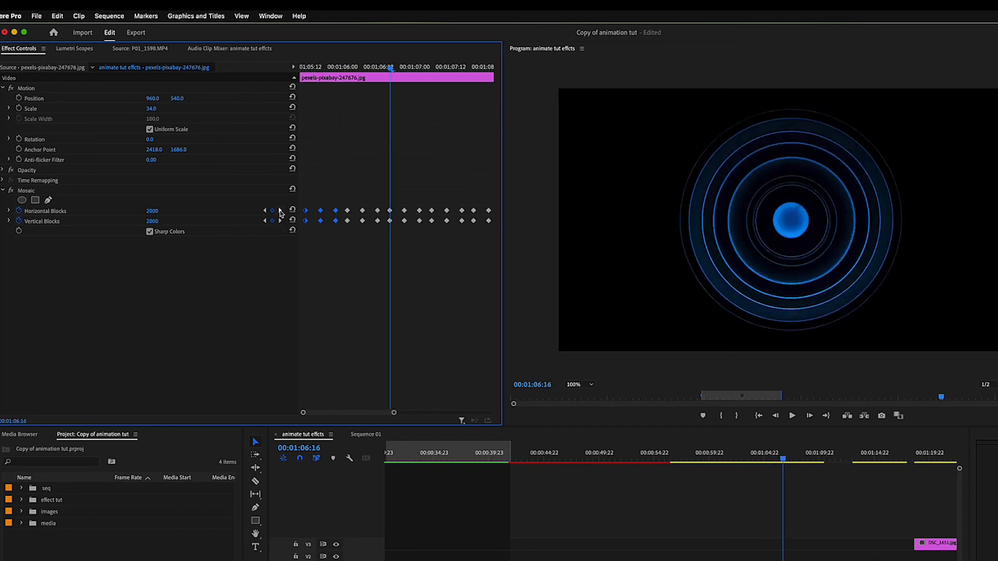
{"action": "left_click", "coordinate": [279, 211]}
{"action": "left_click", "coordinate": [152, 210]}
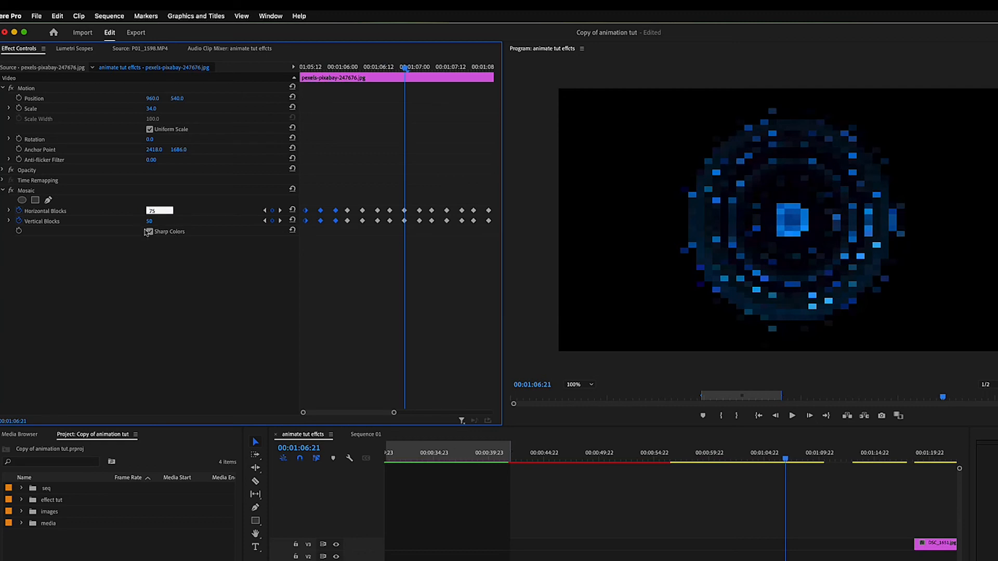
{"action": "left_click", "coordinate": [160, 220]}
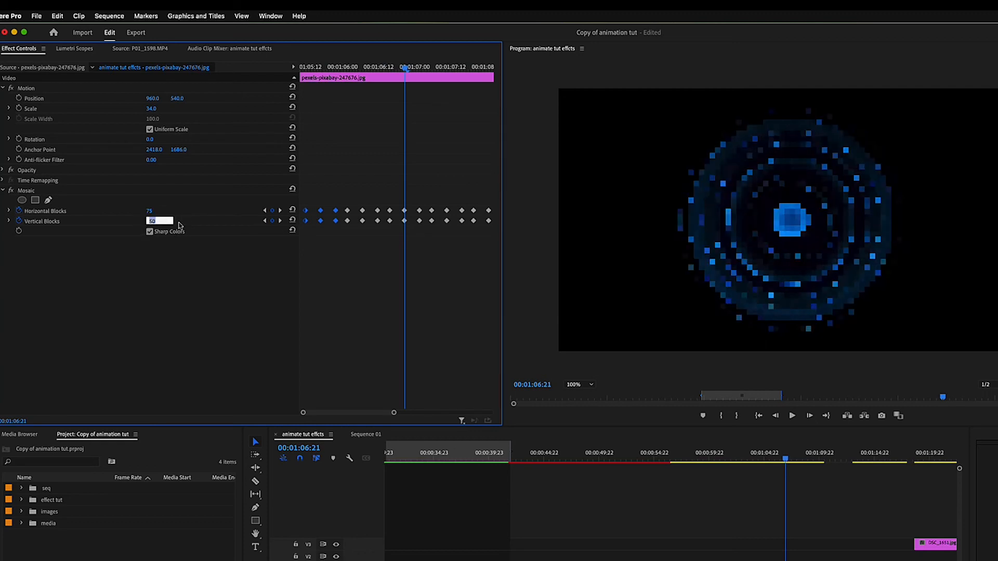
{"action": "type", "text": "4"}
Set the Mosaic keyframes at 00:01:07:11 to Horizontal Blocks 80 and Vertical Blocks 4.
{"action": "left_click", "coordinate": [281, 211]}
{"action": "left_click", "coordinate": [280, 211]}
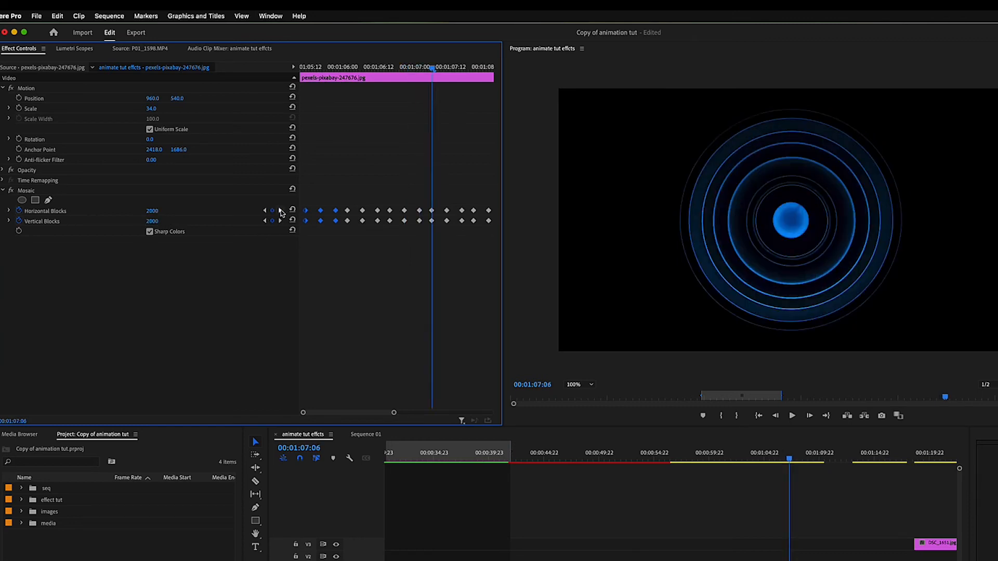
{"action": "left_click", "coordinate": [151, 213]}
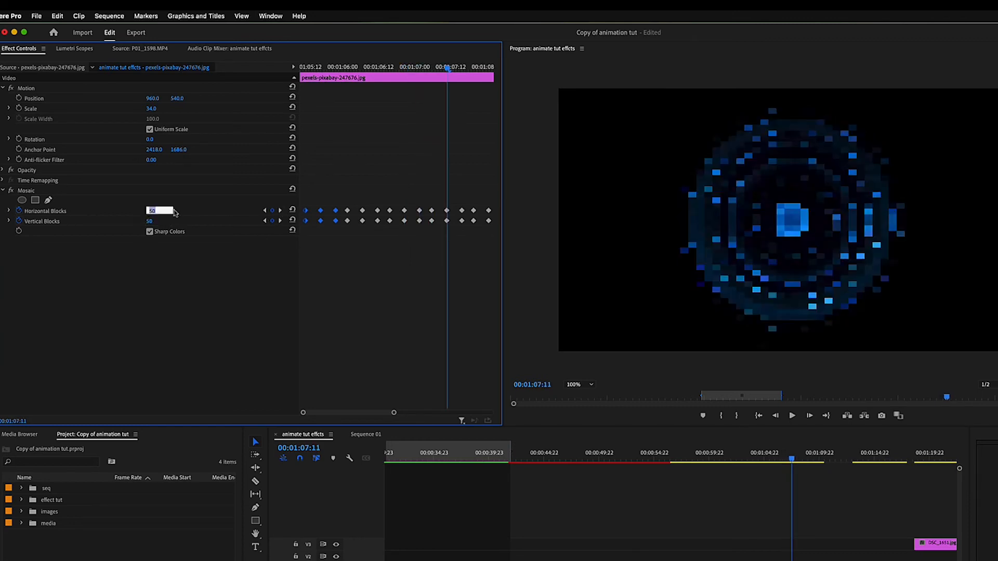
{"action": "type", "text": "8"}
{"action": "key", "text": "Tab"}
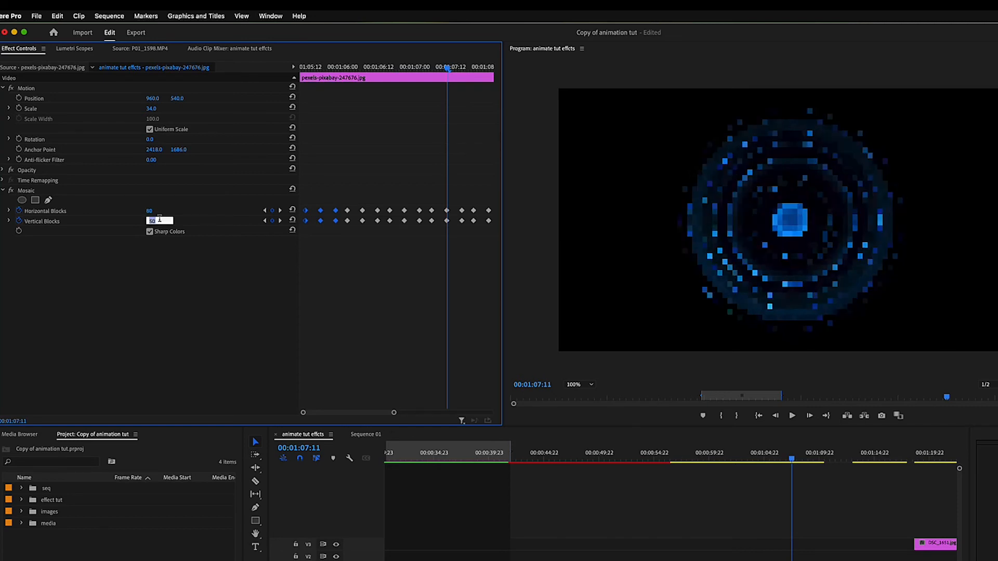
{"action": "type", "text": "4"}
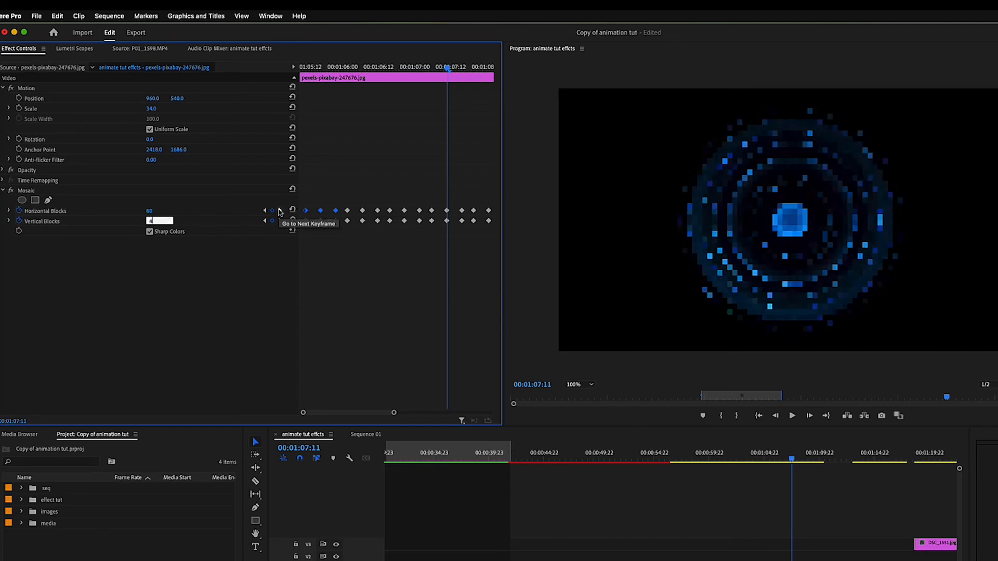
Set the Mosaic keyframes at 00:01:08:01 to Horizontal Blocks 115 and Vertical Blocks 111, and play the clip from its start.
{"action": "left_click", "coordinate": [280, 210]}
{"action": "left_click", "coordinate": [280, 211]}
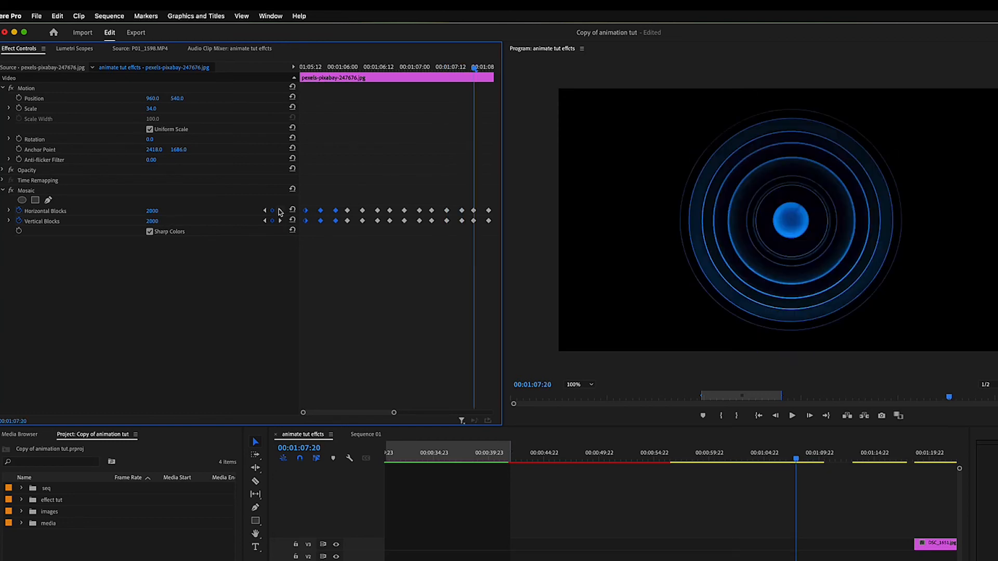
{"action": "left_click", "coordinate": [280, 211]}
{"action": "left_click_drag", "start_coordinate": [150, 212], "coordinate": [181, 222]}
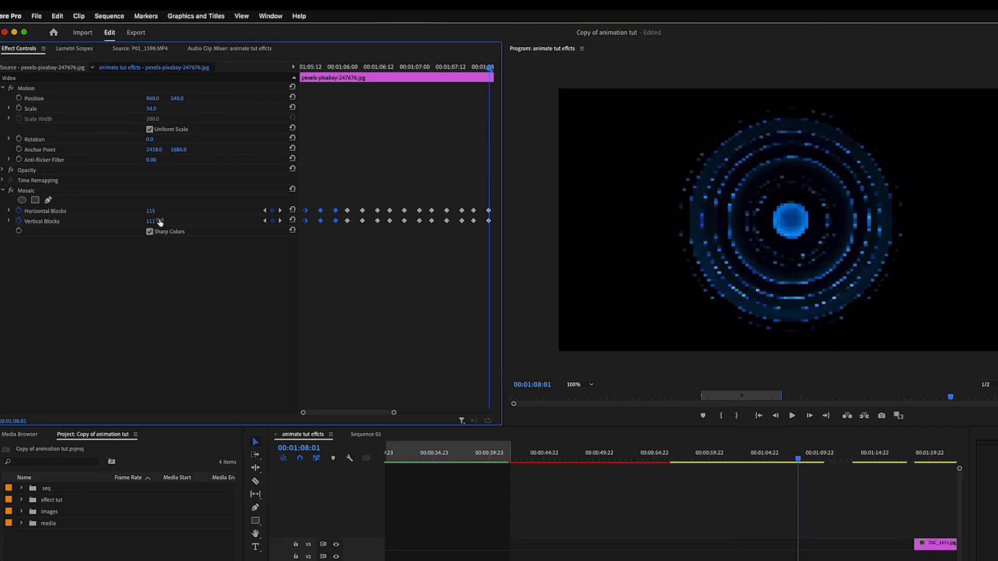
{"action": "left_click_drag", "start_coordinate": [488, 72], "coordinate": [300, 71]}
{"action": "key", "text": "space"}
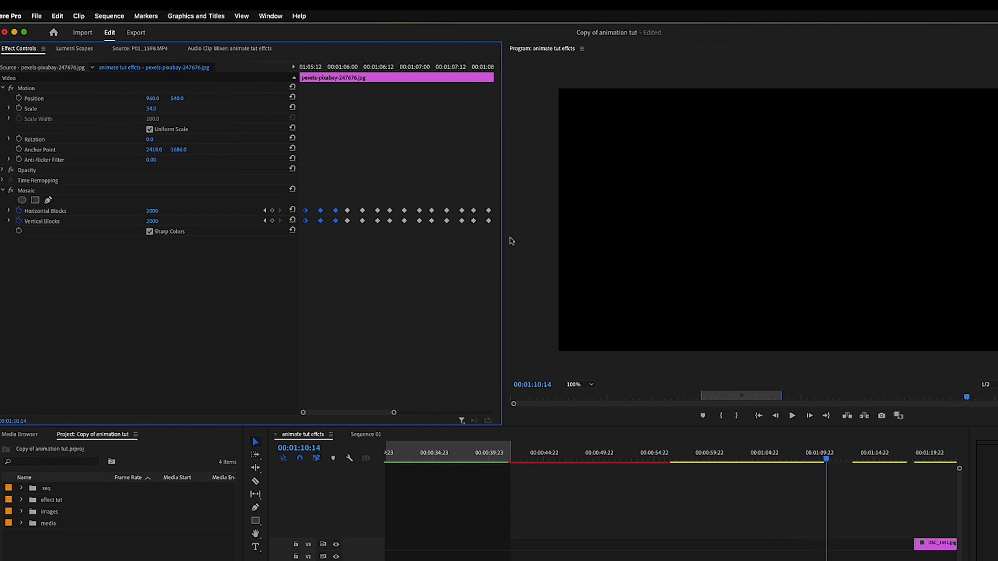
Move the portrait photo clip to start at 00:01:25:13 and set its Scale to 60.
{"action": "left_click_drag", "start_coordinate": [830, 458], "coordinate": [784, 461]}
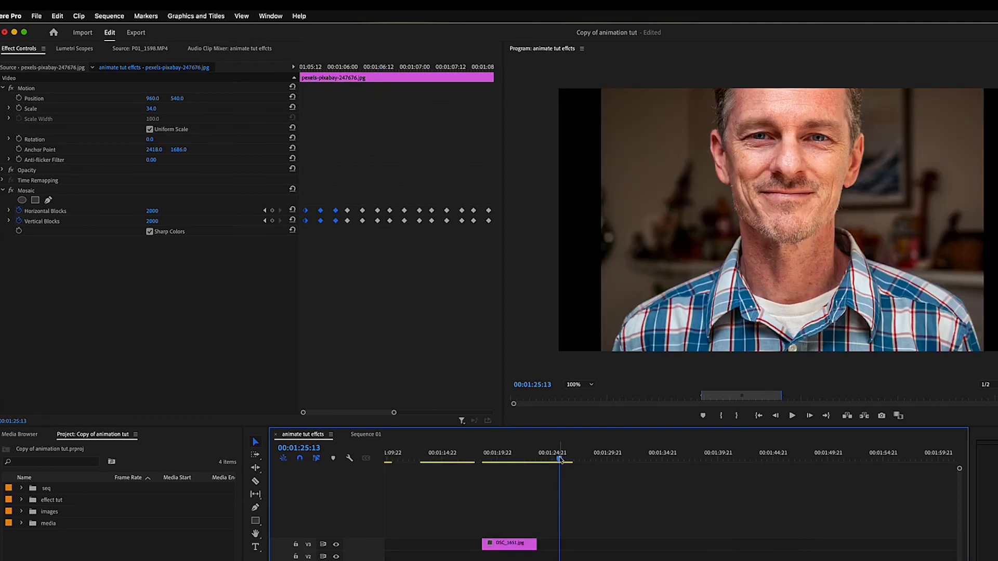
{"action": "left_click_drag", "start_coordinate": [546, 560], "coordinate": [590, 560]}
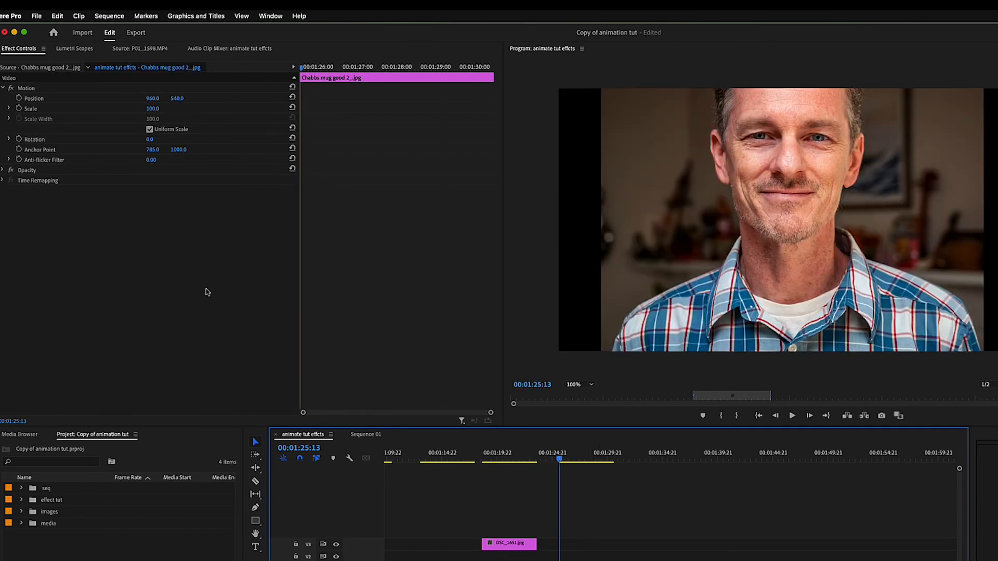
{"action": "left_click_drag", "start_coordinate": [153, 109], "coordinate": [131, 108]}
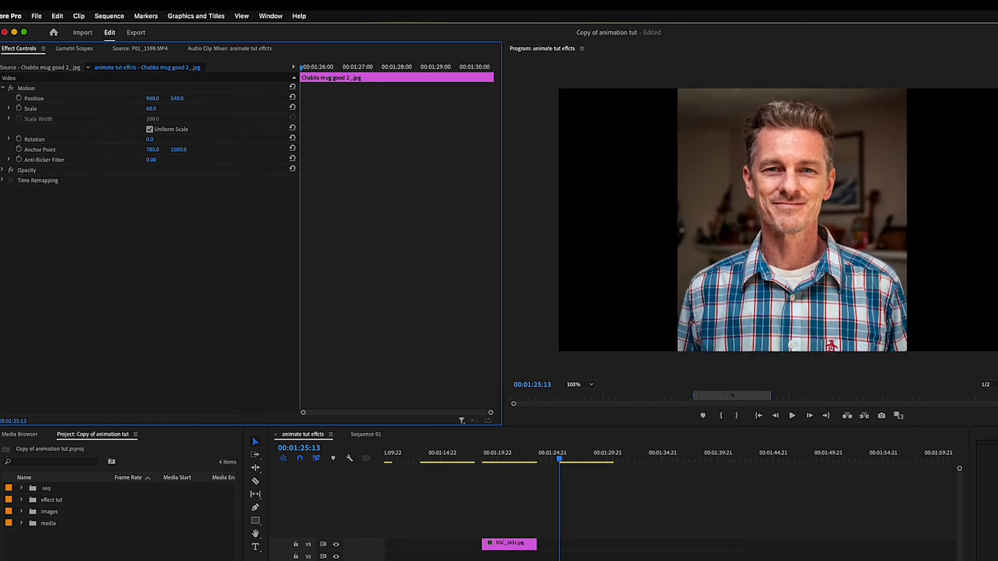
Apply the Spherize effect to the portrait photo clip and view the frame at 00:01:27:14.
{"action": "left_click", "coordinate": [578, 560]}
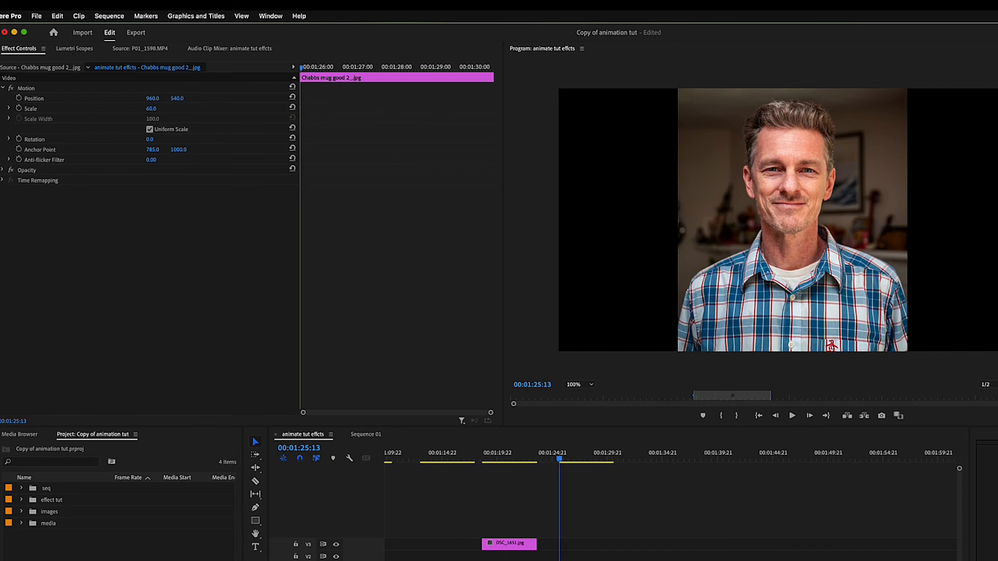
{"action": "left_click_drag", "start_coordinate": [996, 229], "coordinate": [621, 537]}
{"action": "left_click_drag", "start_coordinate": [622, 537], "coordinate": [589, 560]}
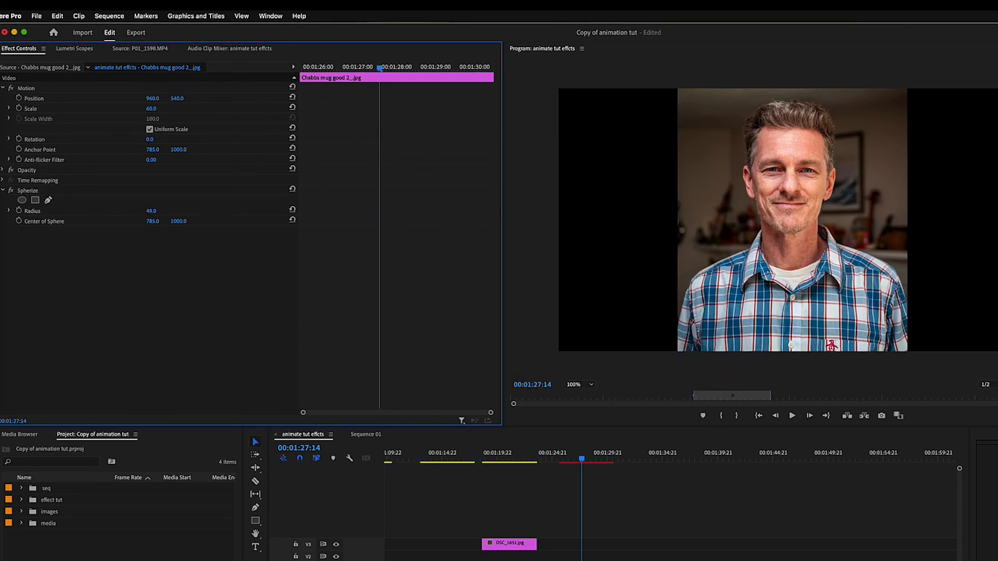
Preview the Spherize bulge by raising Radius to 216, and move Center of Sphere to 652, 660 over the man's eye.
{"action": "mouse_move", "coordinate": [149, 212]}
{"action": "left_mouse_down"}
{"action": "mouse_move", "coordinate": [686, 211]}
{"action": "mouse_move", "coordinate": [149, 211]}
{"action": "left_mouse_up"}
{"action": "left_click_drag", "start_coordinate": [149, 211], "coordinate": [85, 222]}
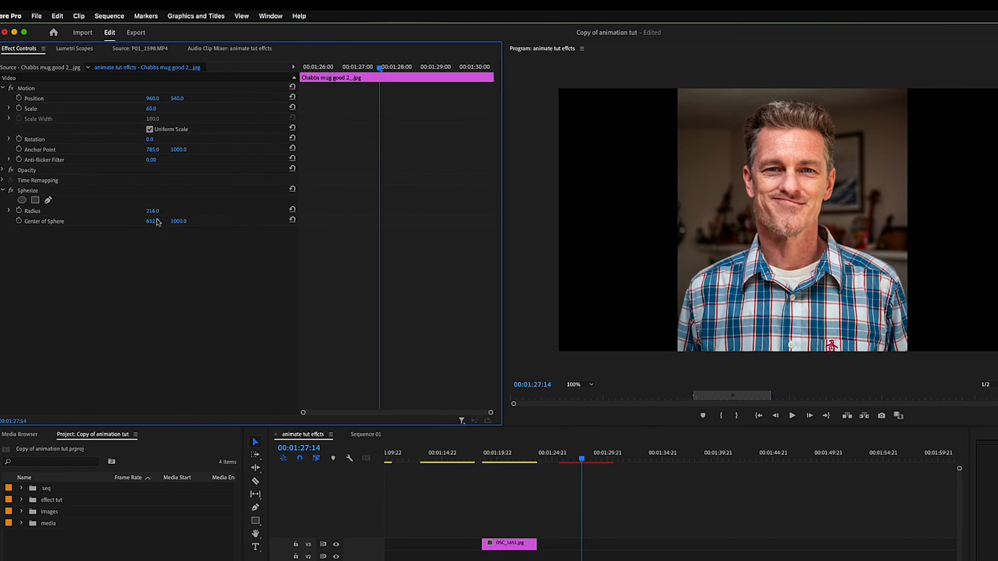
{"action": "left_click_drag", "start_coordinate": [178, 222], "coordinate": [58, 211]}
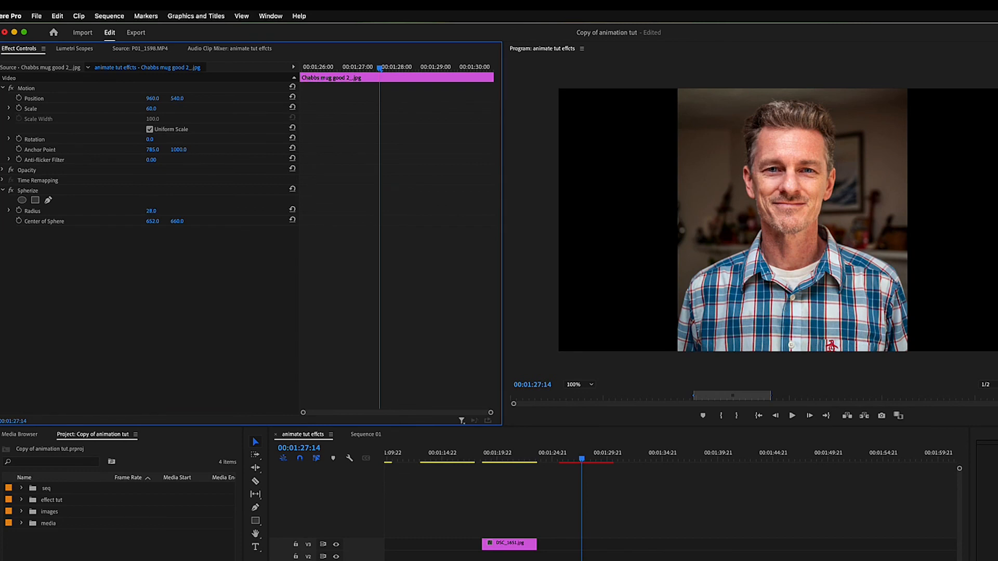
Keyframe the Spherize Radius at 0 at 00:01:27:14 and at 142 at 00:01:28:04.
{"action": "mouse_move", "coordinate": [58, 211]}
{"action": "left_mouse_down"}
{"action": "mouse_move", "coordinate": [99, 211]}
{"action": "mouse_move", "coordinate": [53, 211]}
{"action": "left_mouse_up"}
{"action": "left_click", "coordinate": [19, 211]}
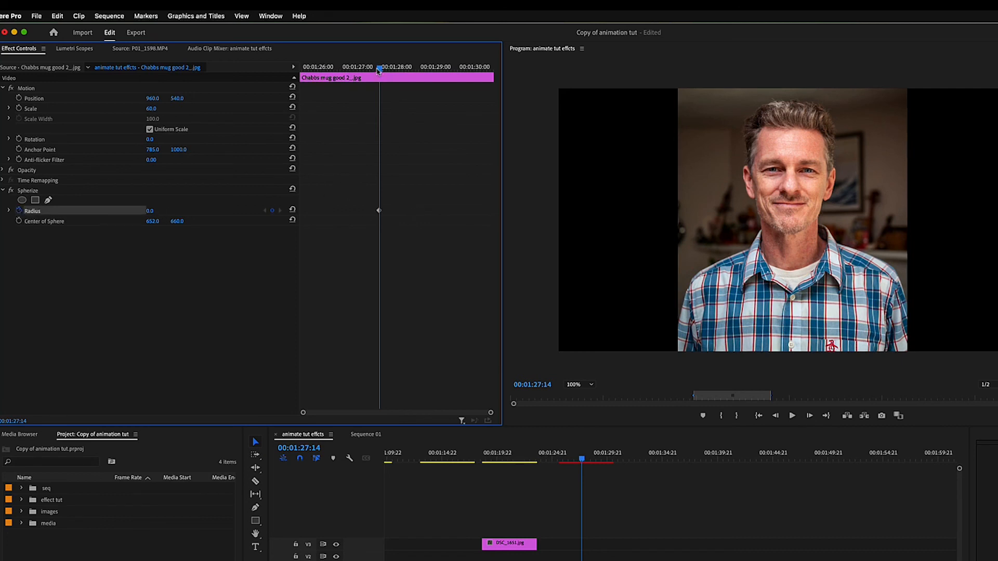
{"action": "left_click_drag", "start_coordinate": [380, 70], "coordinate": [403, 70]}
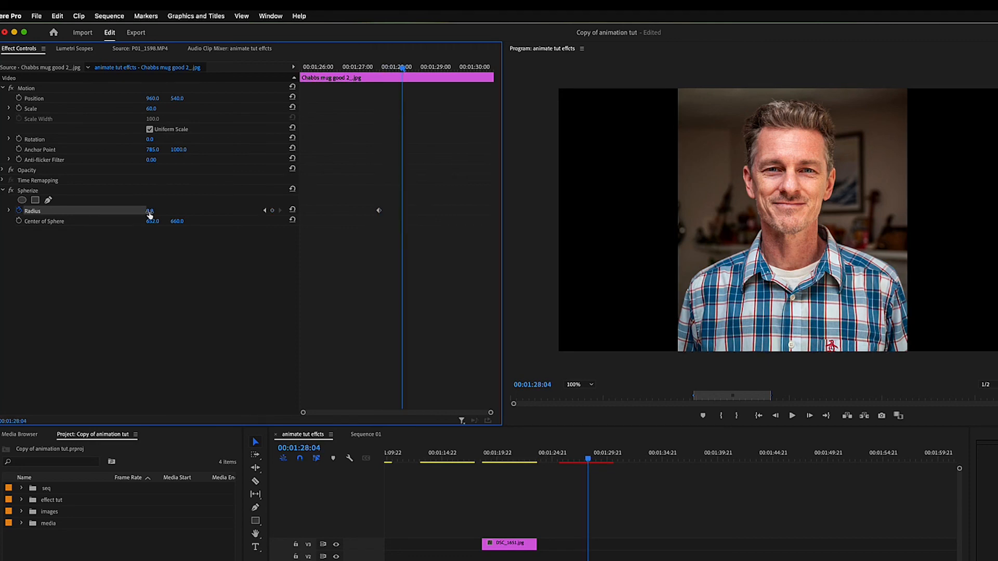
{"action": "left_click_drag", "start_coordinate": [150, 211], "coordinate": [223, 211]}
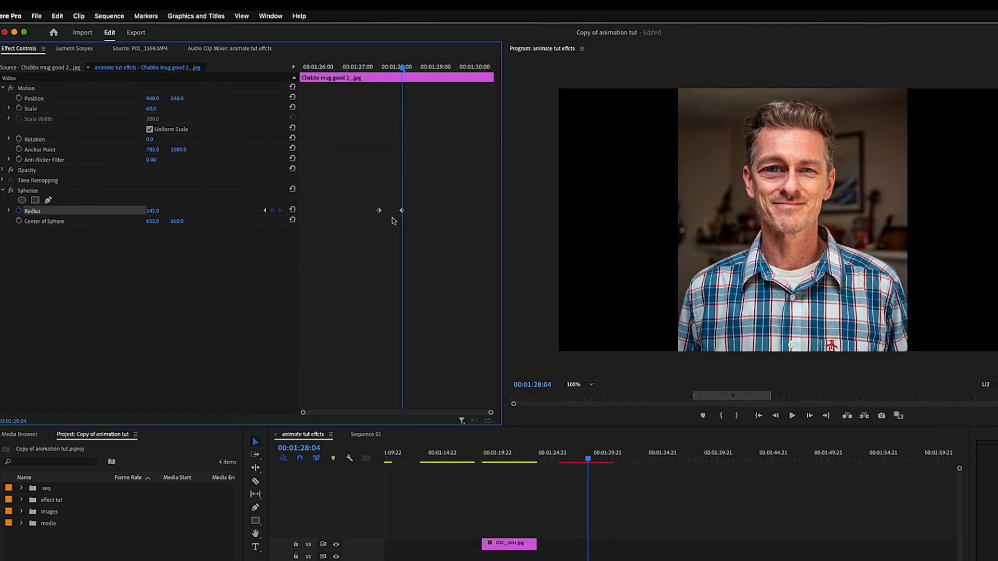
Move the two Radius keyframes to the clip's start and 00:01:26:07, and return the playhead to 00:01:25:13.
{"action": "left_click_drag", "start_coordinate": [379, 211], "coordinate": [291, 212]}
{"action": "left_click_drag", "start_coordinate": [402, 211], "coordinate": [330, 212]}
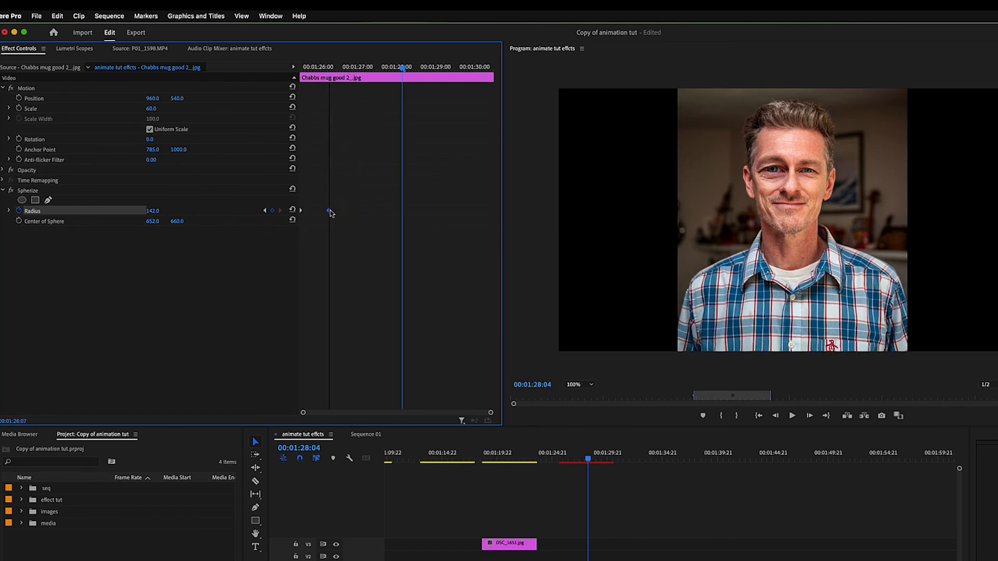
{"action": "left_click_drag", "start_coordinate": [358, 68], "coordinate": [248, 80]}
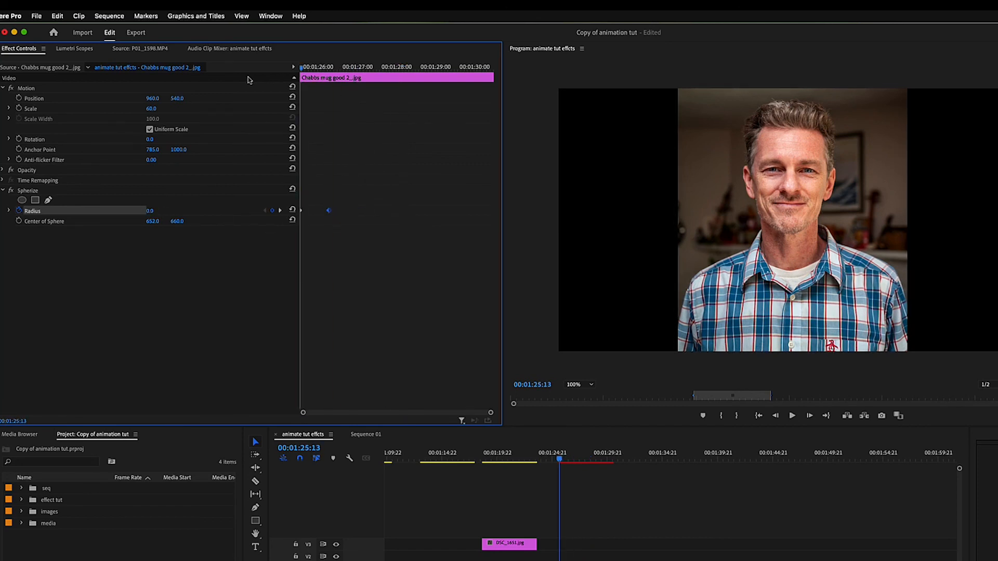
Move the second Spherize Radius keyframe to 00:01:26:19, and duplicate the keyframed Spherize effect on the portrait clip.
{"action": "key", "text": "space"}
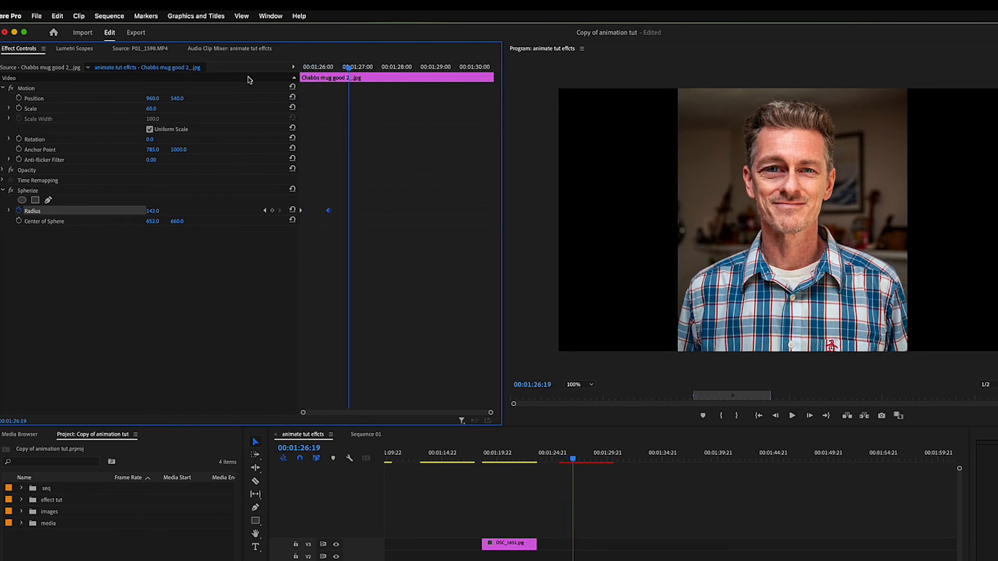
{"action": "left_click_drag", "start_coordinate": [329, 211], "coordinate": [348, 212]}
{"action": "left_click", "coordinate": [23, 192]}
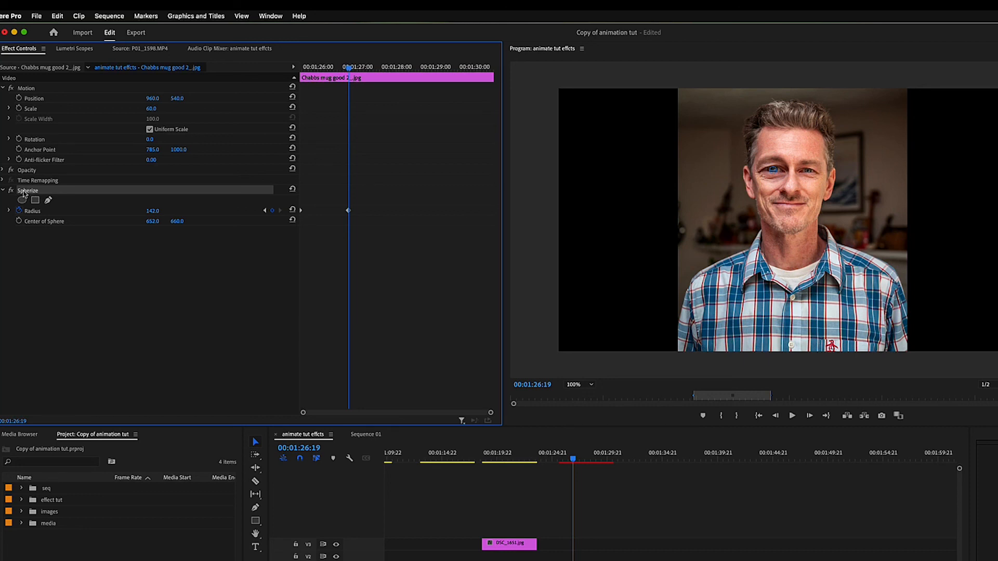
{"action": "key", "text": "super+v"}
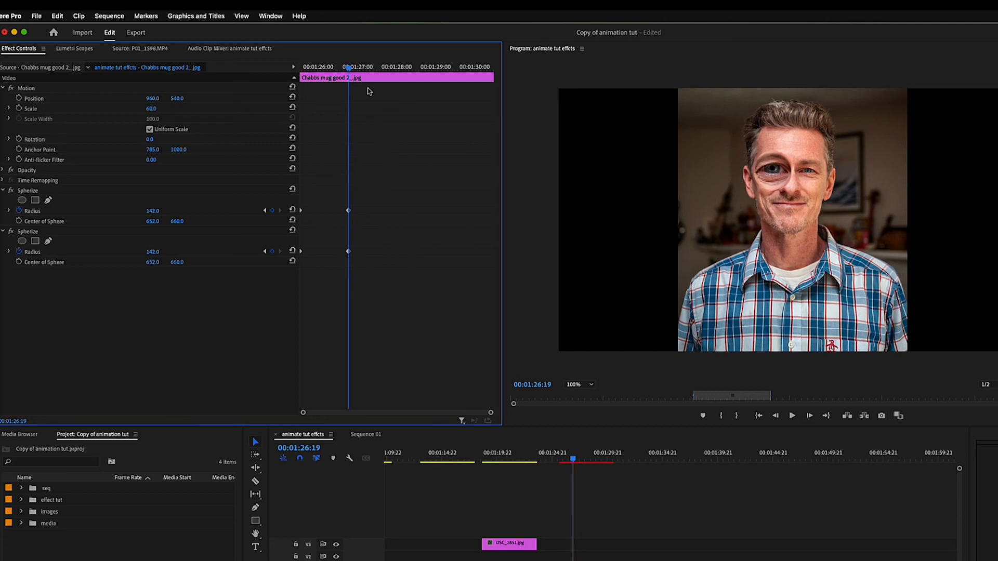
Set the second Spherize's Center of Sphere to 888, 651 over the man's other eye, and play back the double bulge.
{"action": "left_click_drag", "start_coordinate": [343, 66], "coordinate": [309, 73]}
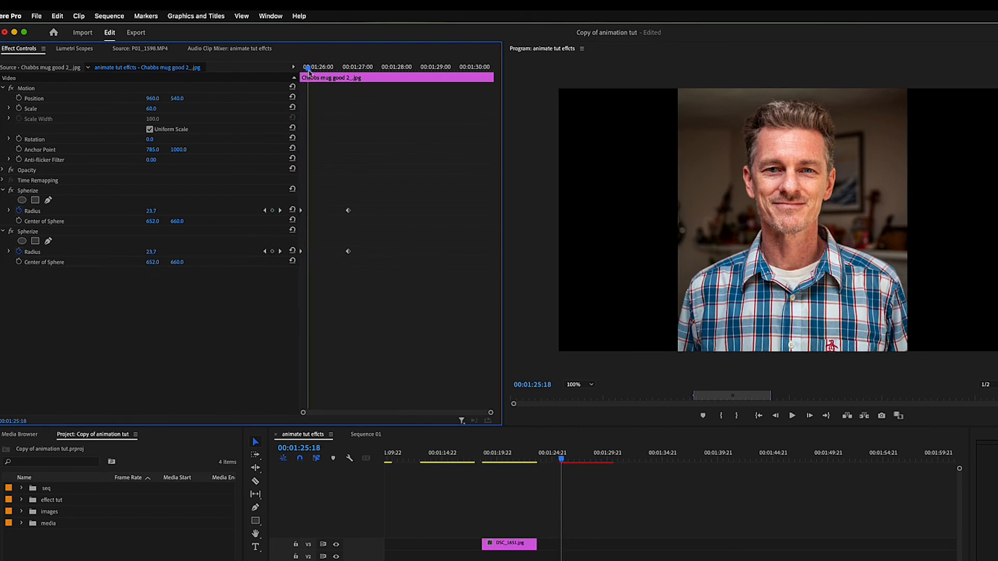
{"action": "left_click_drag", "start_coordinate": [309, 73], "coordinate": [347, 77]}
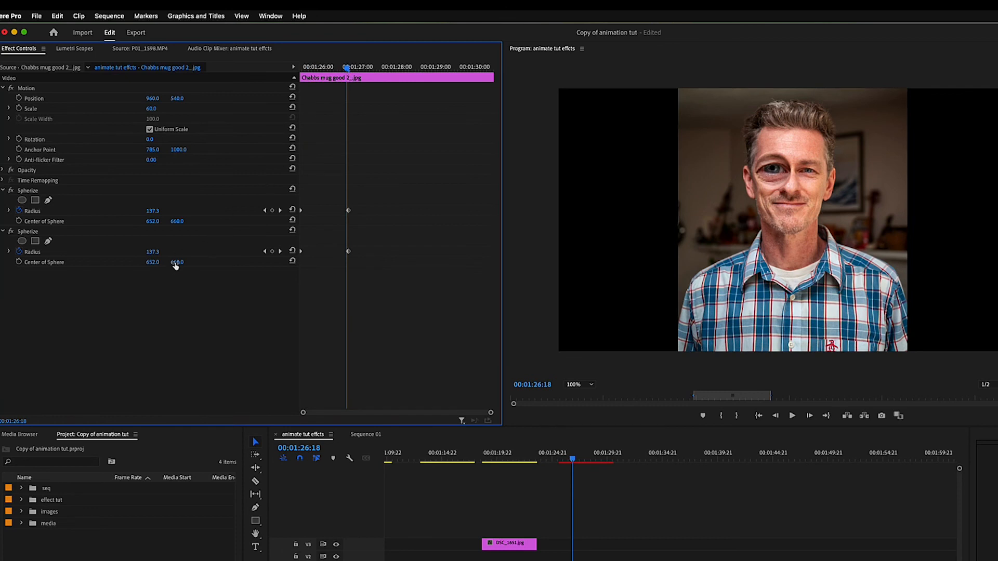
{"action": "left_click_drag", "start_coordinate": [177, 262], "coordinate": [277, 262]}
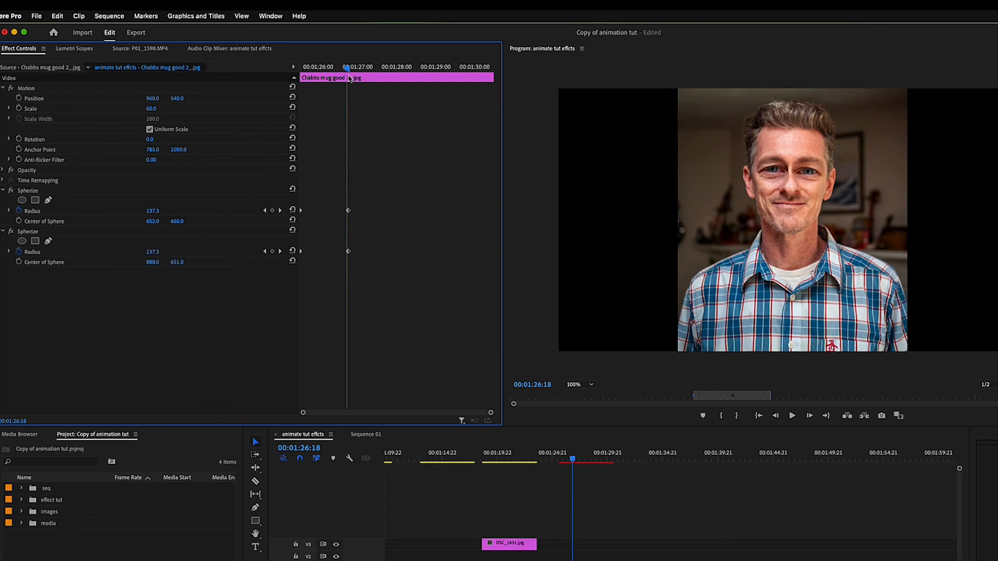
{"action": "left_click_drag", "start_coordinate": [347, 68], "coordinate": [257, 76]}
{"action": "key", "text": "space"}
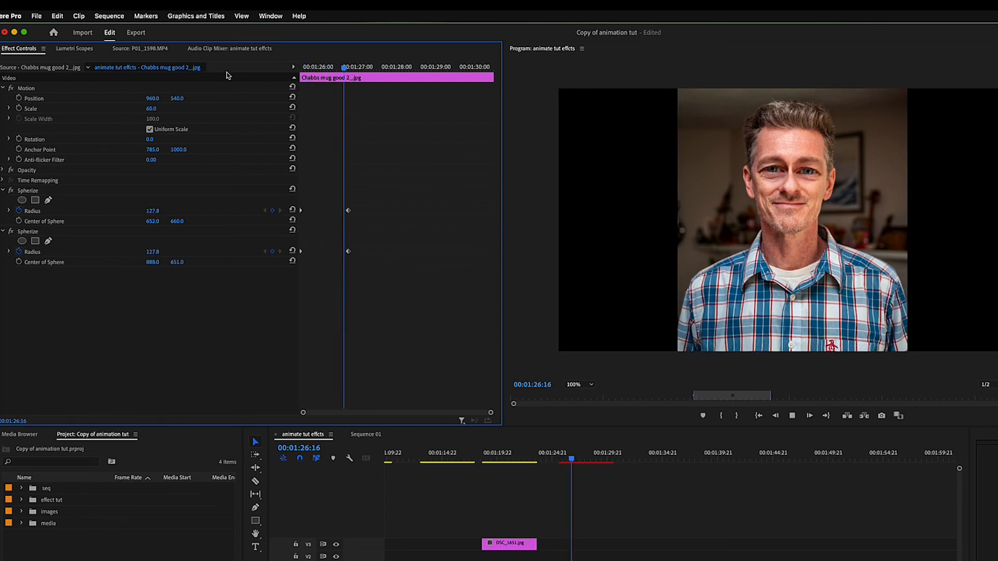
{"action": "key", "text": "space"}
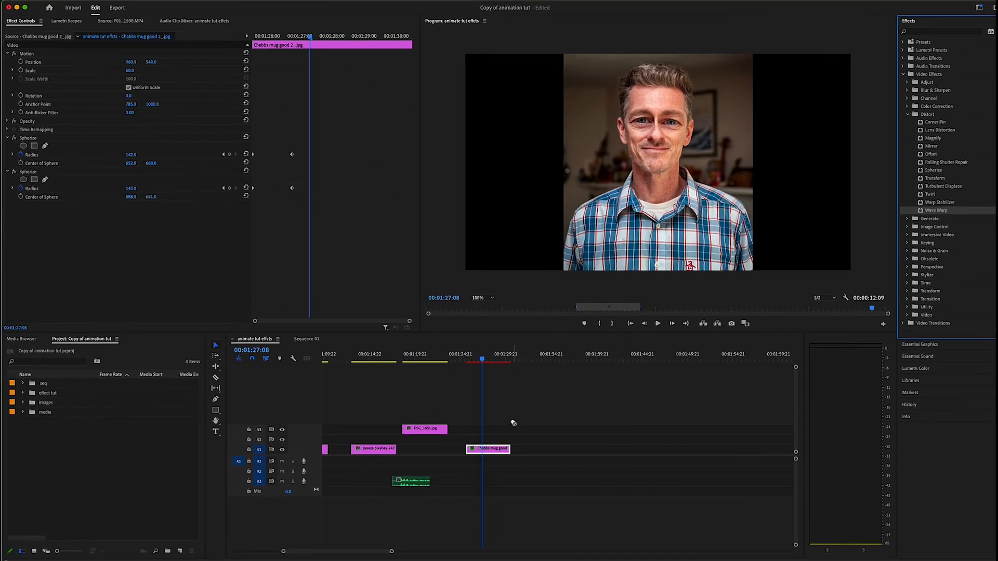
Apply the Wave Warp effect to the portrait clip and play it from the clip's start to preview the waves.
{"action": "left_click_drag", "start_coordinate": [513, 424], "coordinate": [492, 449]}
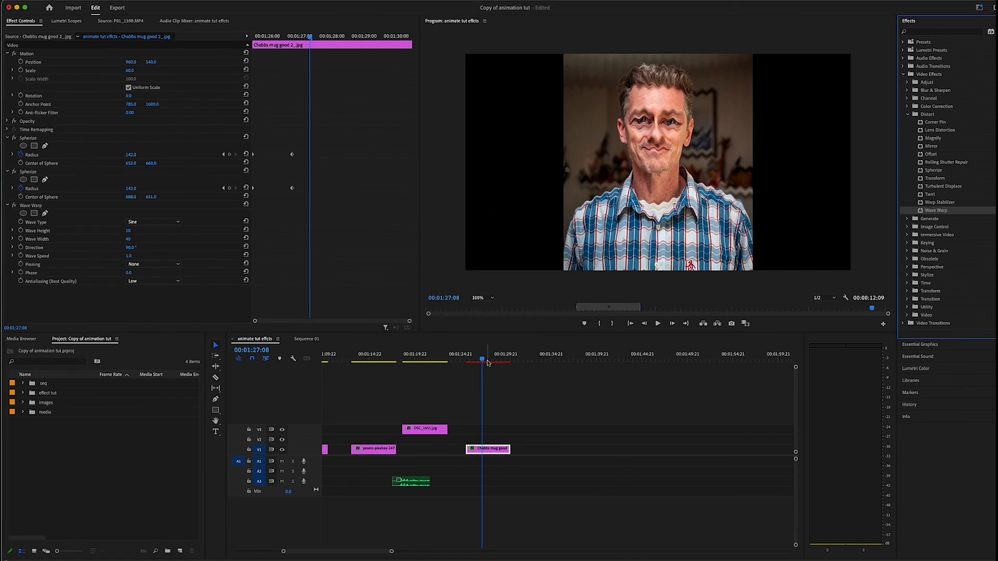
{"action": "left_click", "coordinate": [466, 359]}
{"action": "key", "text": "space"}
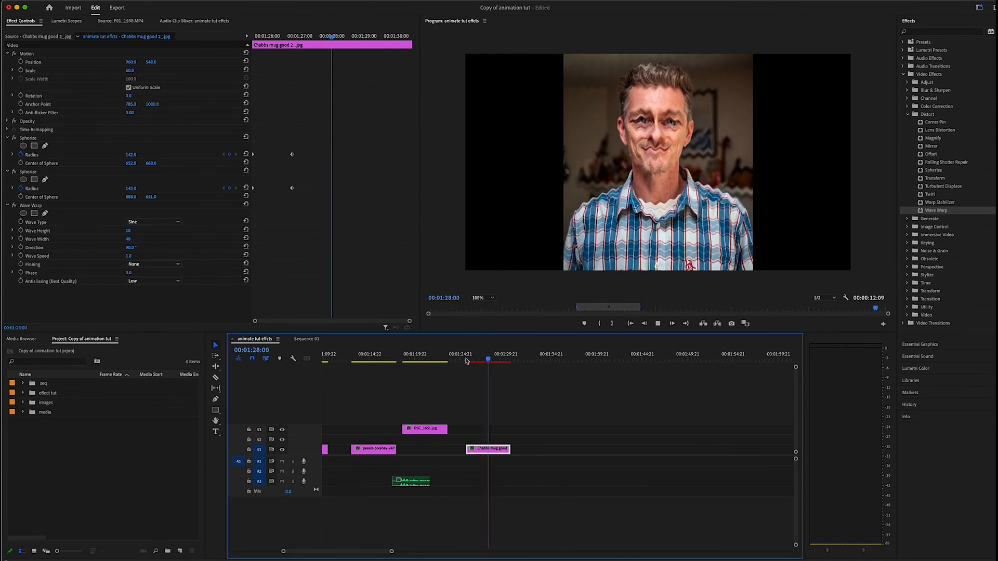
{"action": "key", "text": "space"}
{"action": "left_click_drag", "start_coordinate": [501, 363], "coordinate": [466, 362]}
{"action": "key", "text": "space"}
{"action": "key", "text": "space"}
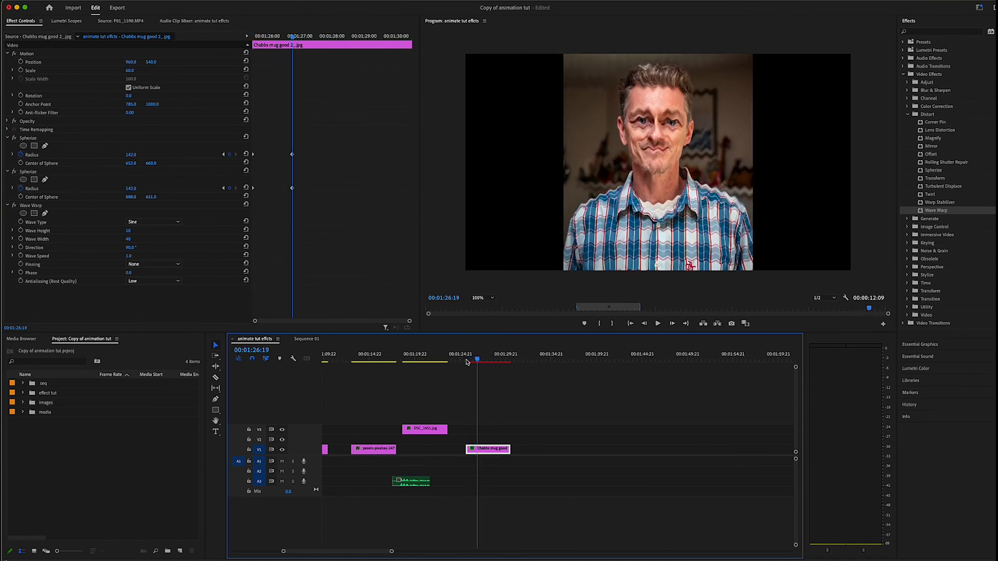
Draw a closed freeform mask around the man's mouth to limit the Wave Warp effect to that area.
{"action": "left_click", "coordinate": [44, 214]}
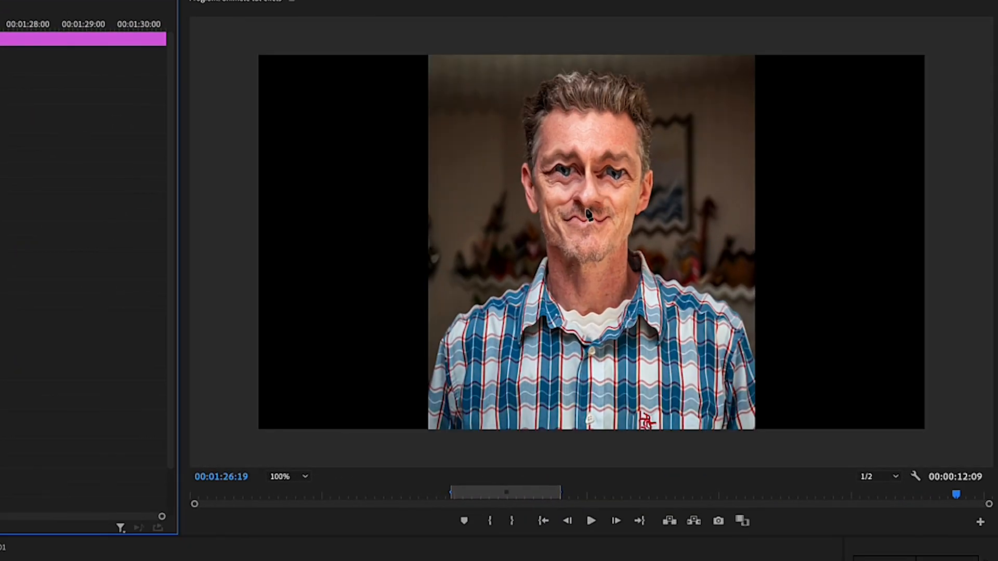
{"action": "left_click", "coordinate": [587, 209]}
{"action": "left_click_drag", "start_coordinate": [559, 210], "coordinate": [569, 237]}
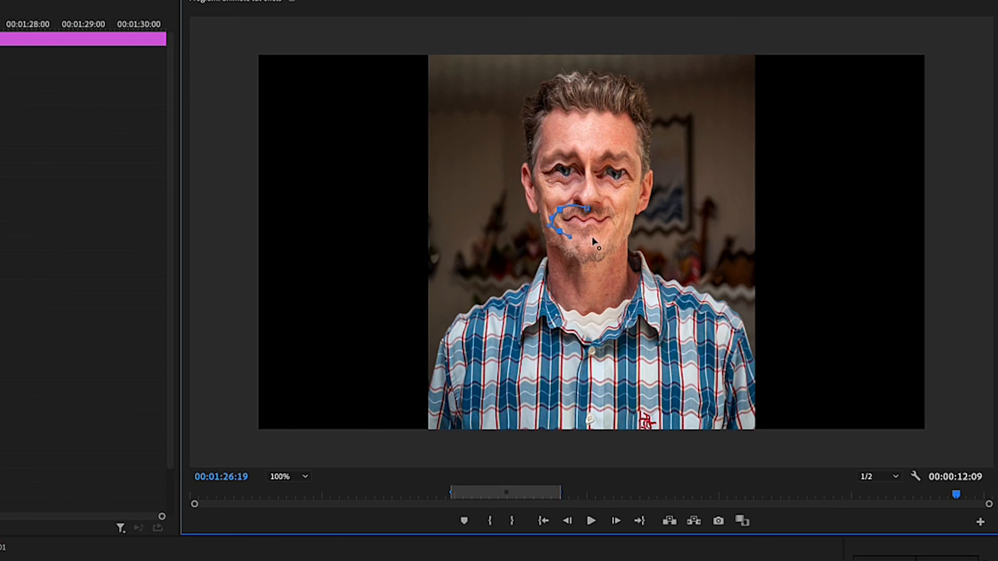
{"action": "left_click", "coordinate": [592, 237]}
{"action": "left_click", "coordinate": [618, 237]}
{"action": "left_click_drag", "start_coordinate": [624, 217], "coordinate": [623, 211]}
{"action": "left_click", "coordinate": [588, 209]}
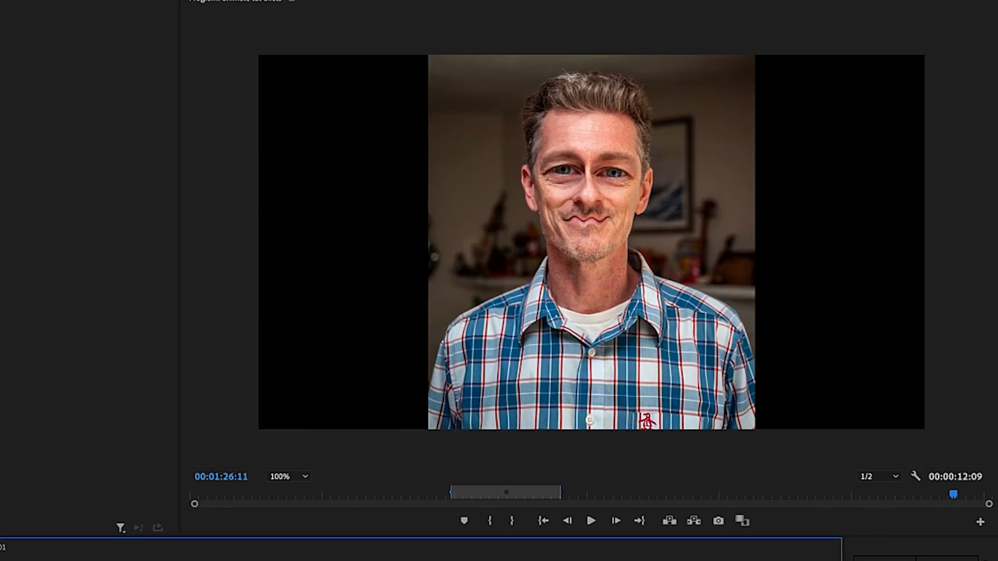
Play back the portrait clip with the masked Wave Warp, and place the playhead at 00:01:26:23.
{"action": "key", "text": "space"}
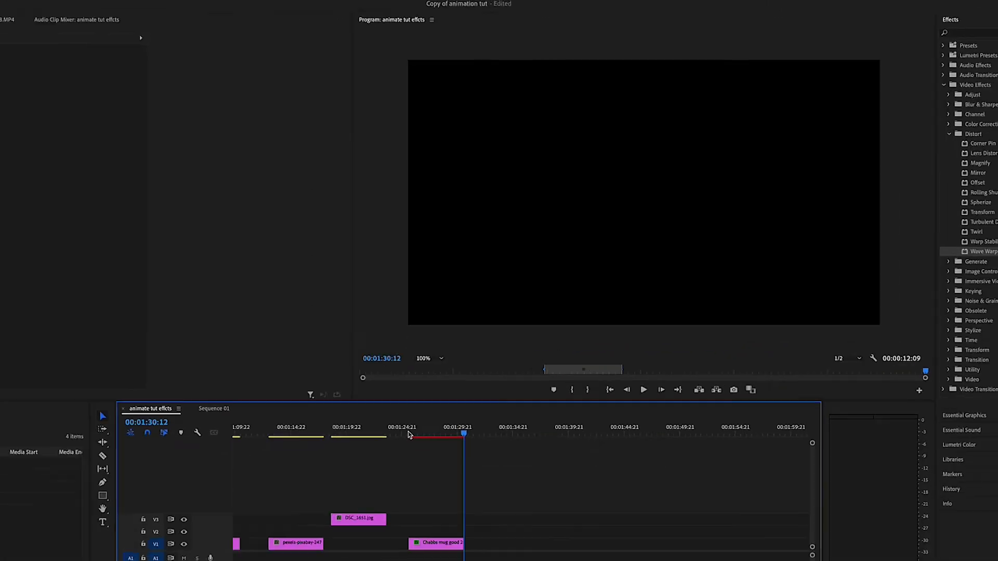
{"action": "key", "text": "space"}
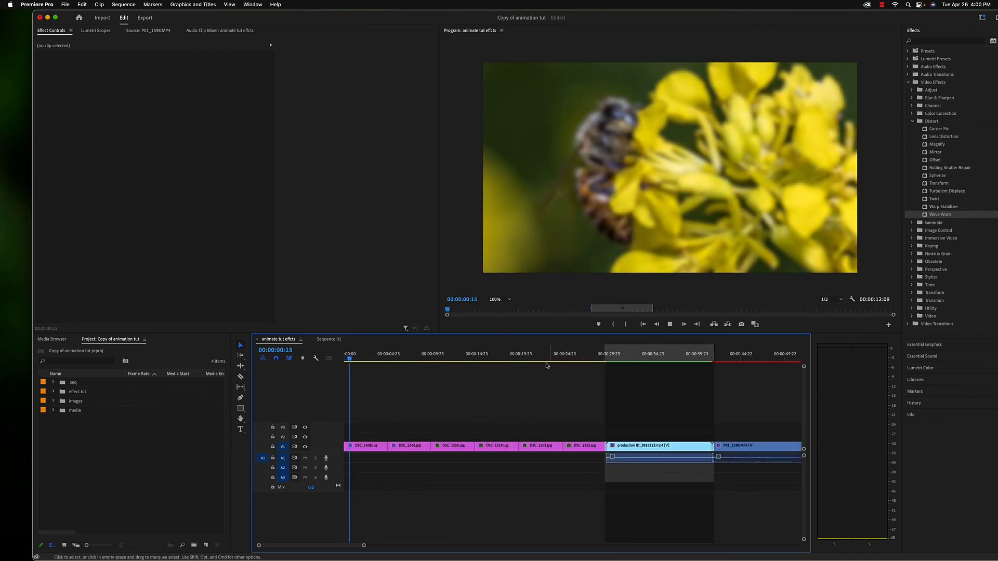
{"action": "left_click_drag", "start_coordinate": [364, 548], "coordinate": [494, 545]}
{"action": "left_click", "coordinate": [563, 357]}
{"action": "left_click_drag", "start_coordinate": [563, 357], "coordinate": [561, 358]}
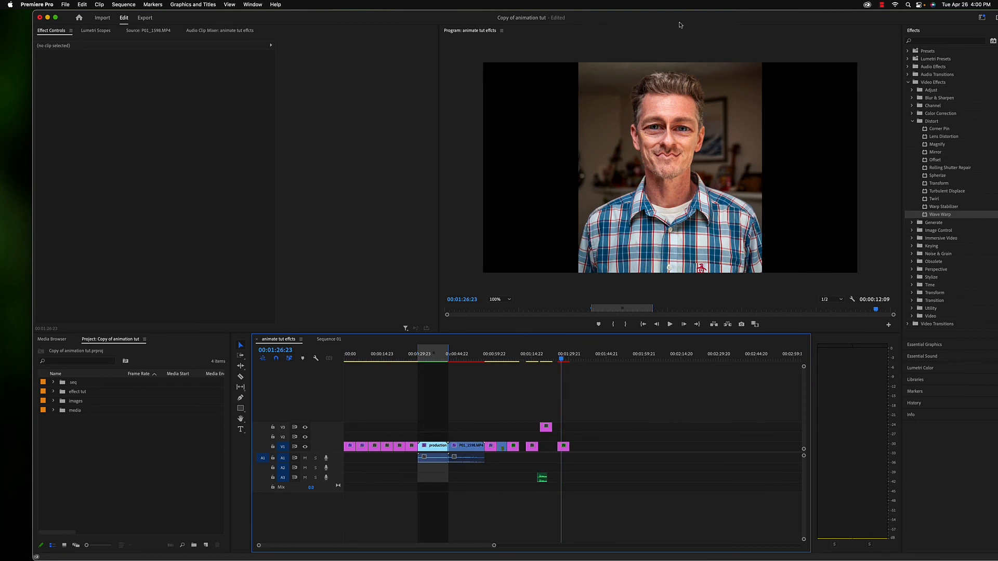
{"action": "left_click_drag", "start_coordinate": [672, 24], "coordinate": [632, 22]}
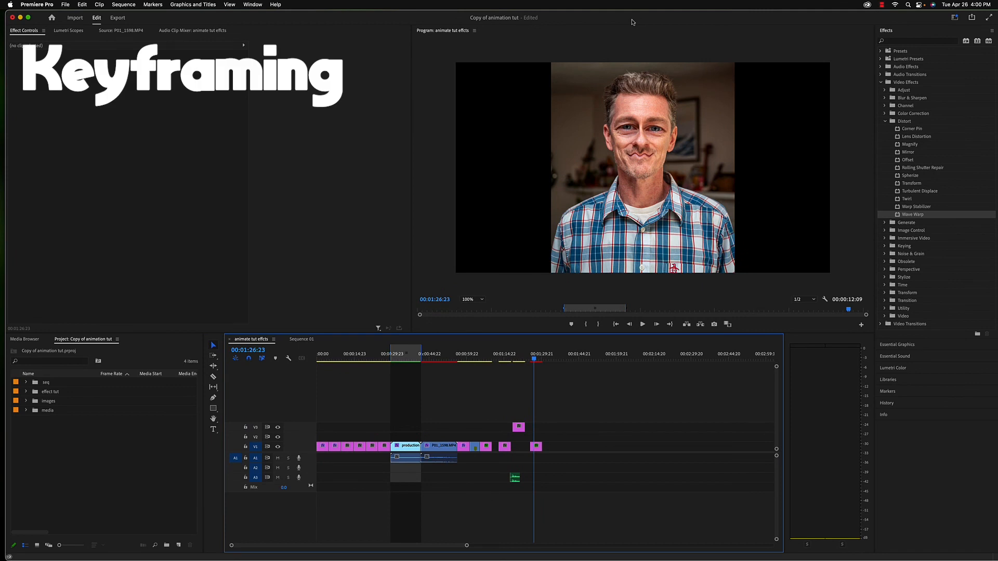